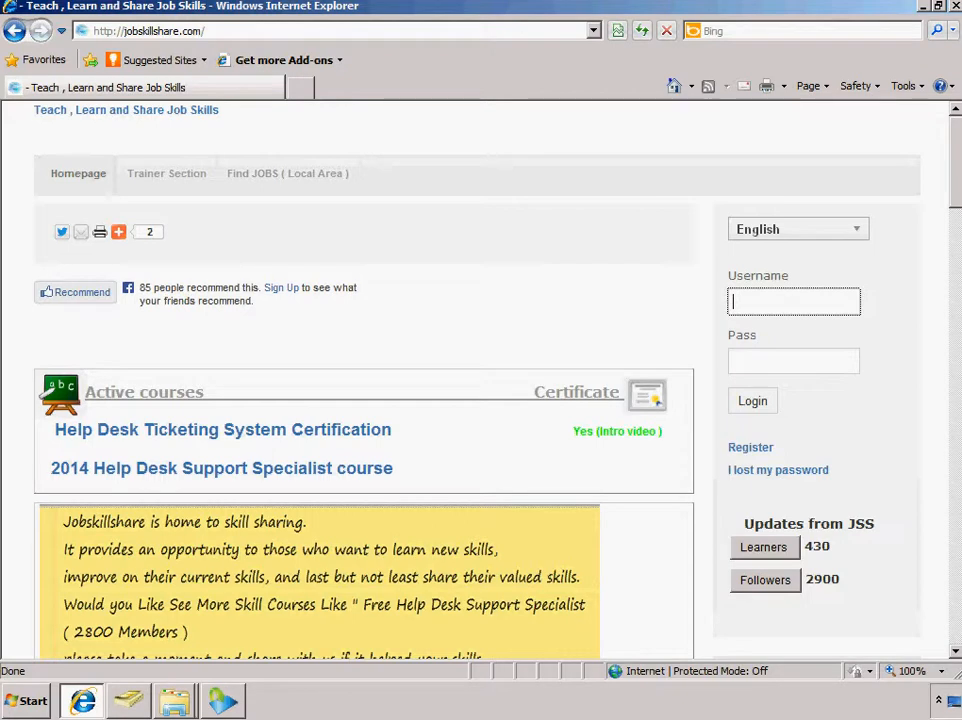
# Open google.com in a new browser tab
pyautogui.click(308, 96)
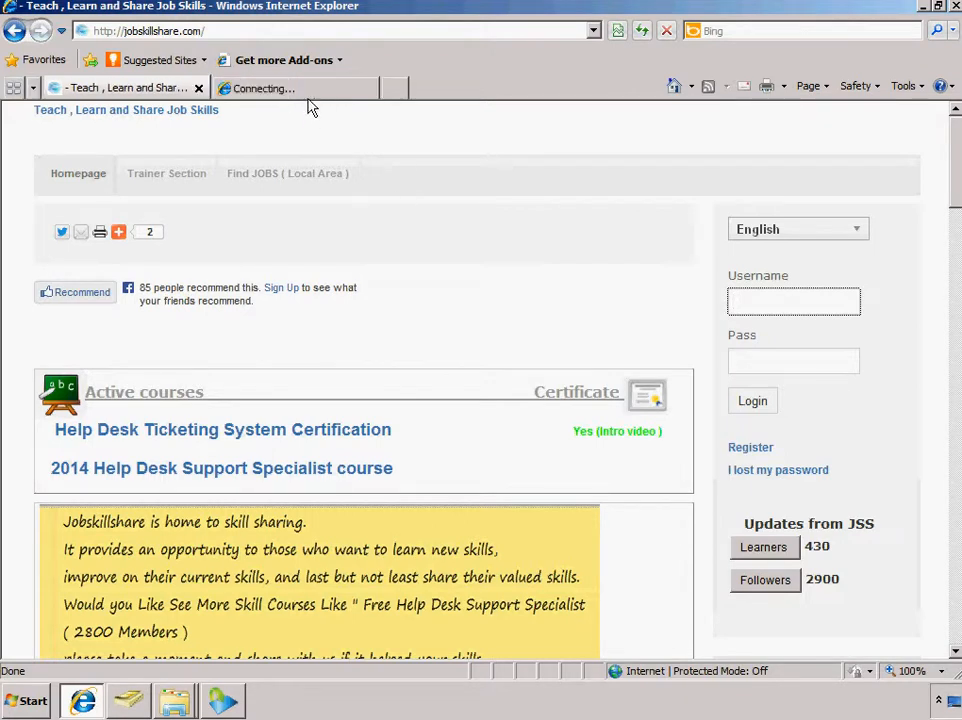
pyautogui.click(240, 88)
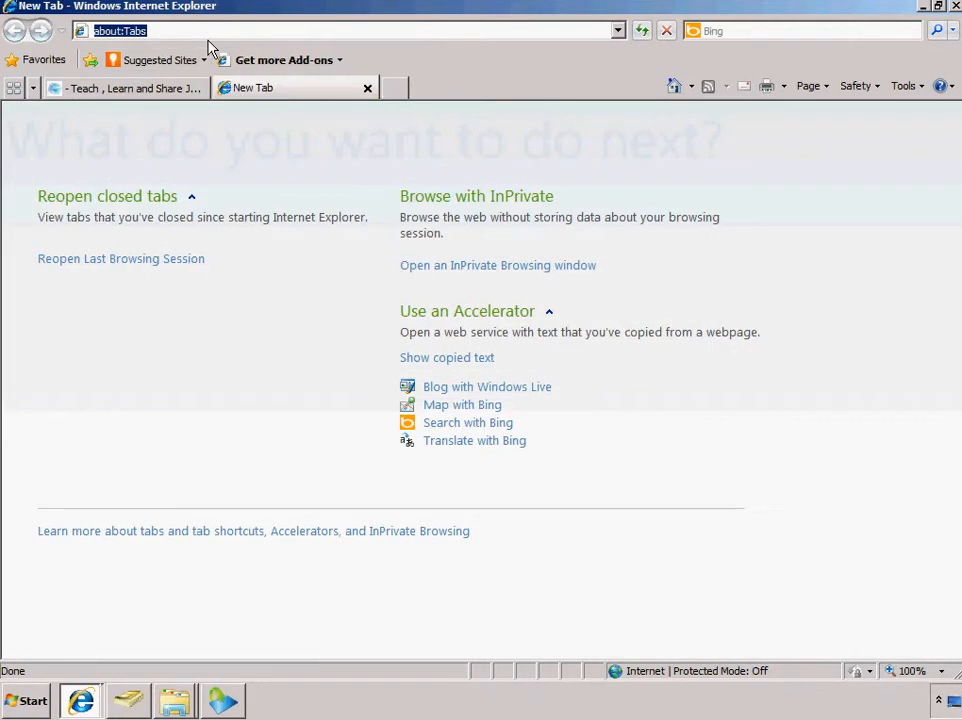
pyautogui.write('goog')
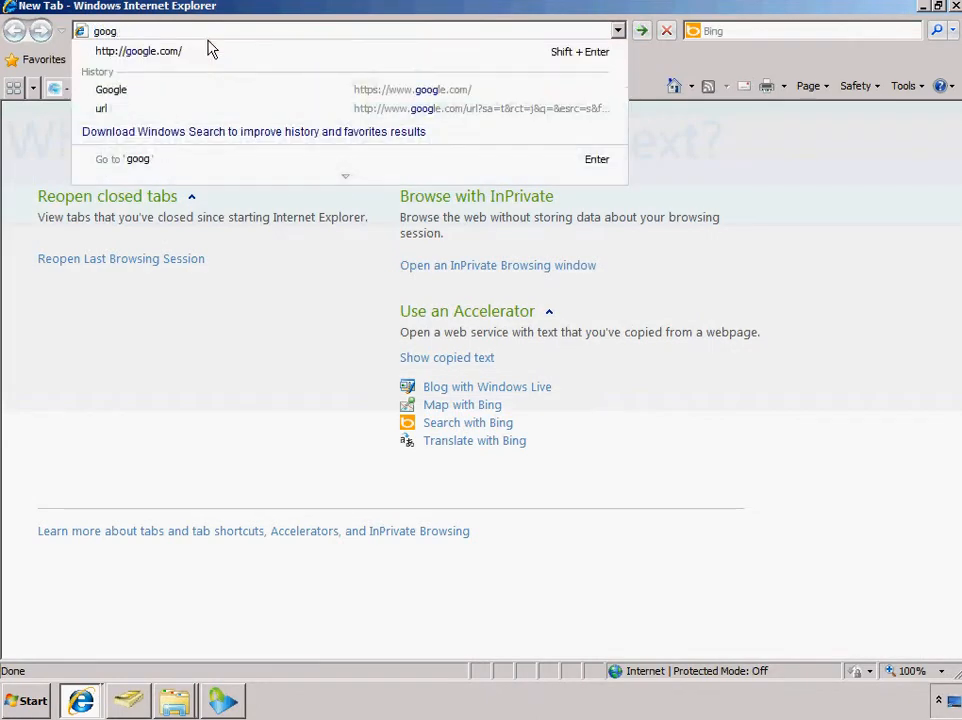
pyautogui.write('le.com')
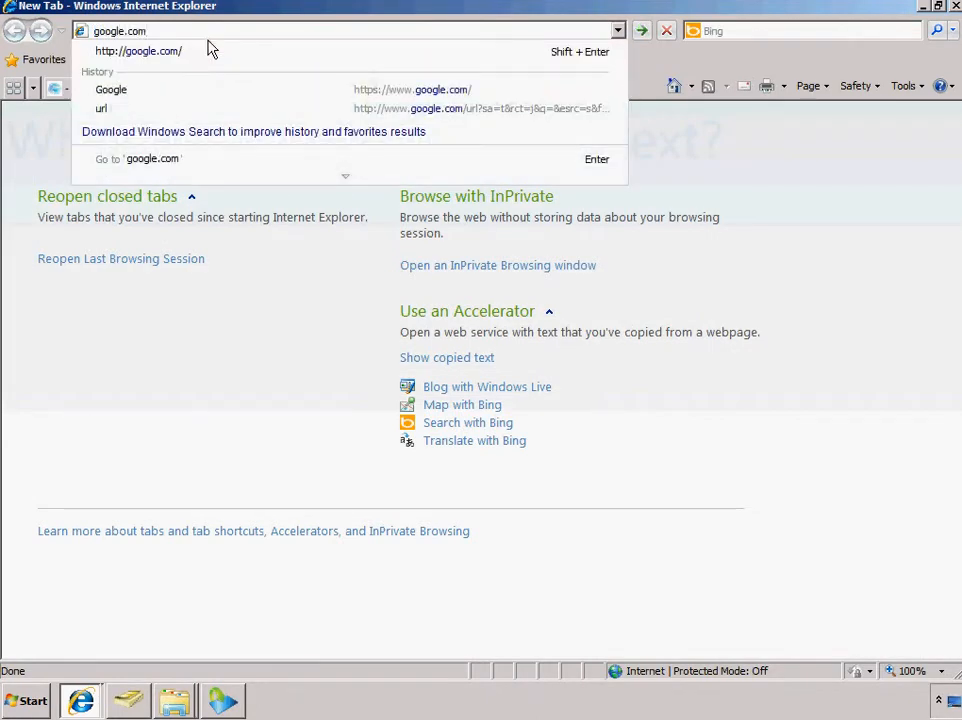
pyautogui.press('Return')
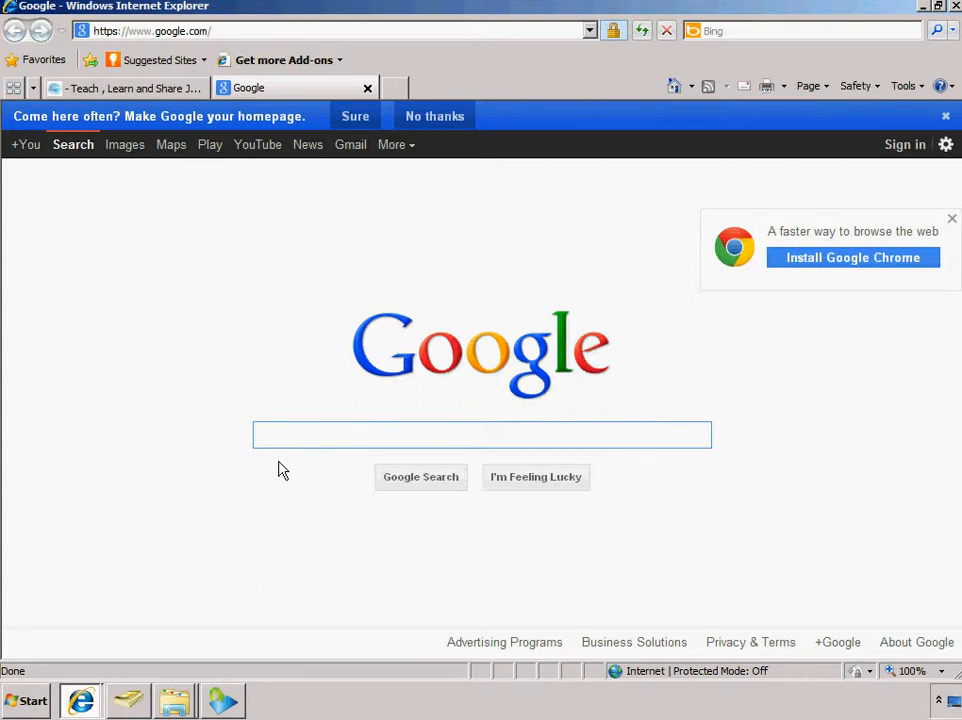
# Search Google for spiceworks and open the Spiceworks website from the results
pyautogui.write('spiceworks')
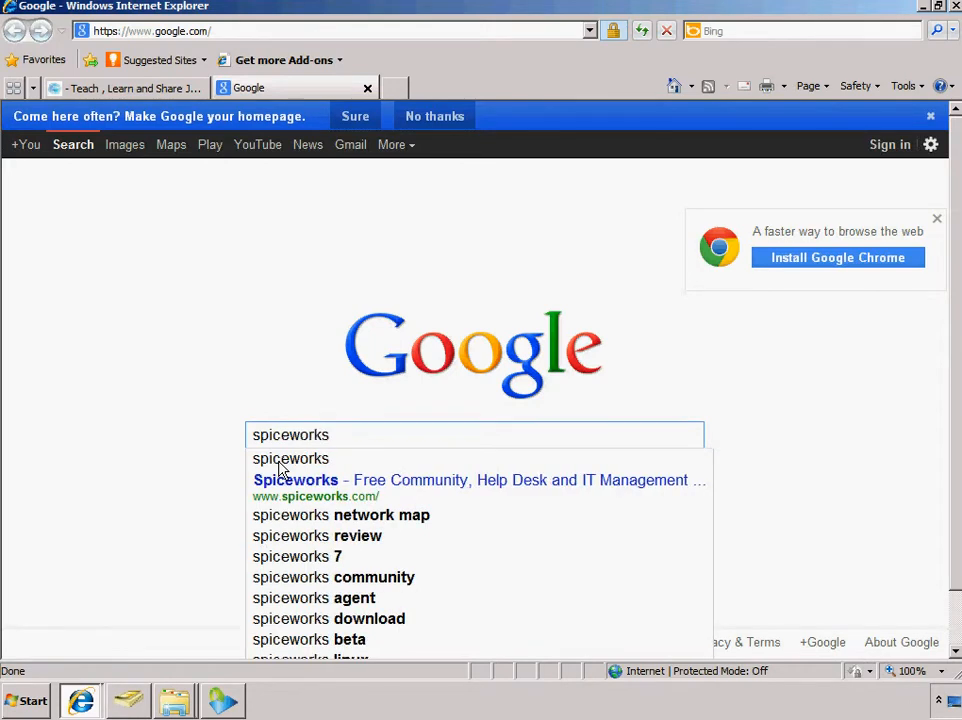
pyautogui.click(279, 463)
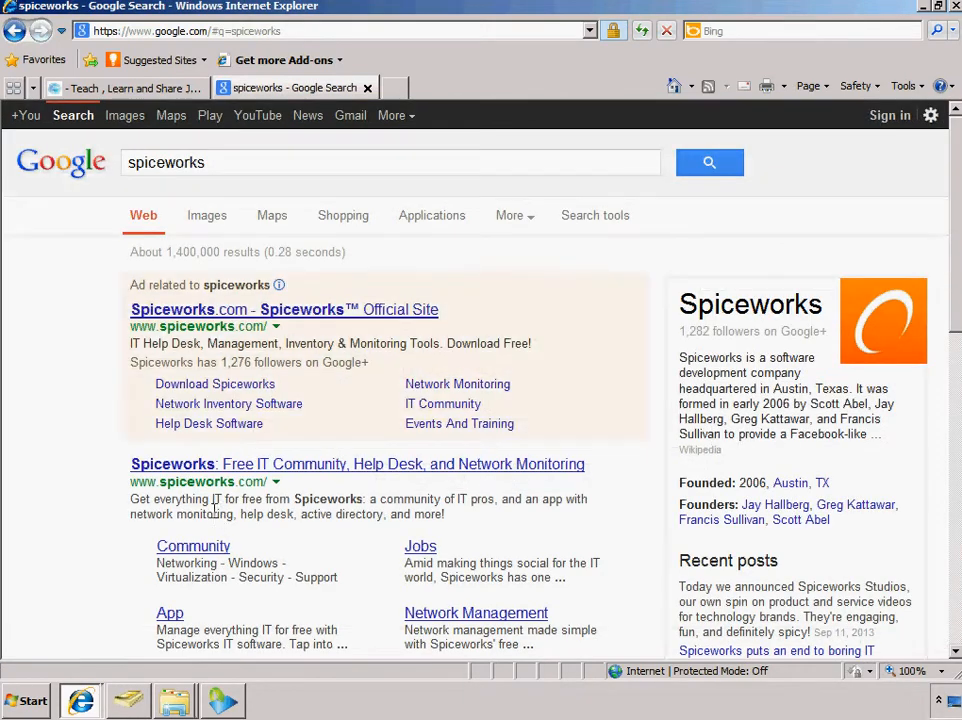
pyautogui.scroll(-1, 955, 237)
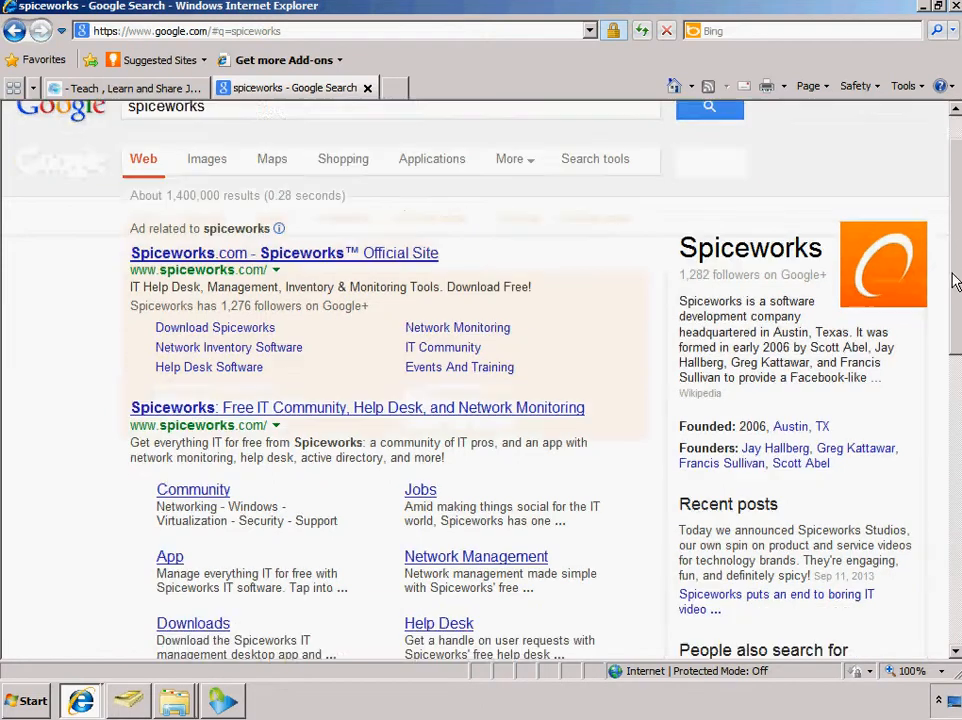
pyautogui.click(461, 362)
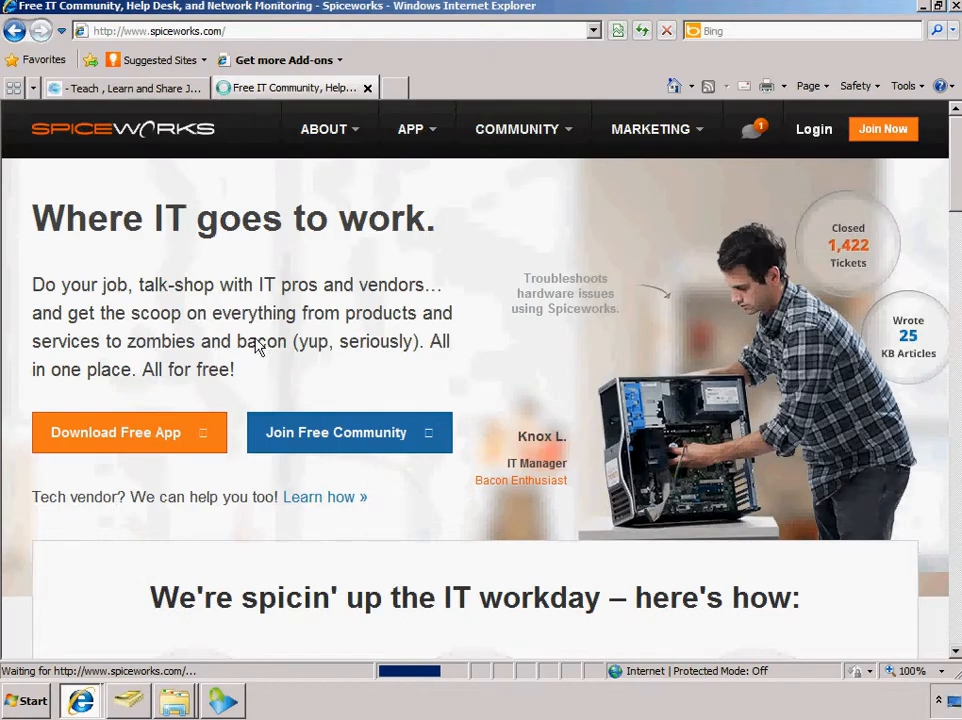
# Download the free Spiceworks app and save Spiceworks.exe in the Downloads folder
pyautogui.click(145, 445)
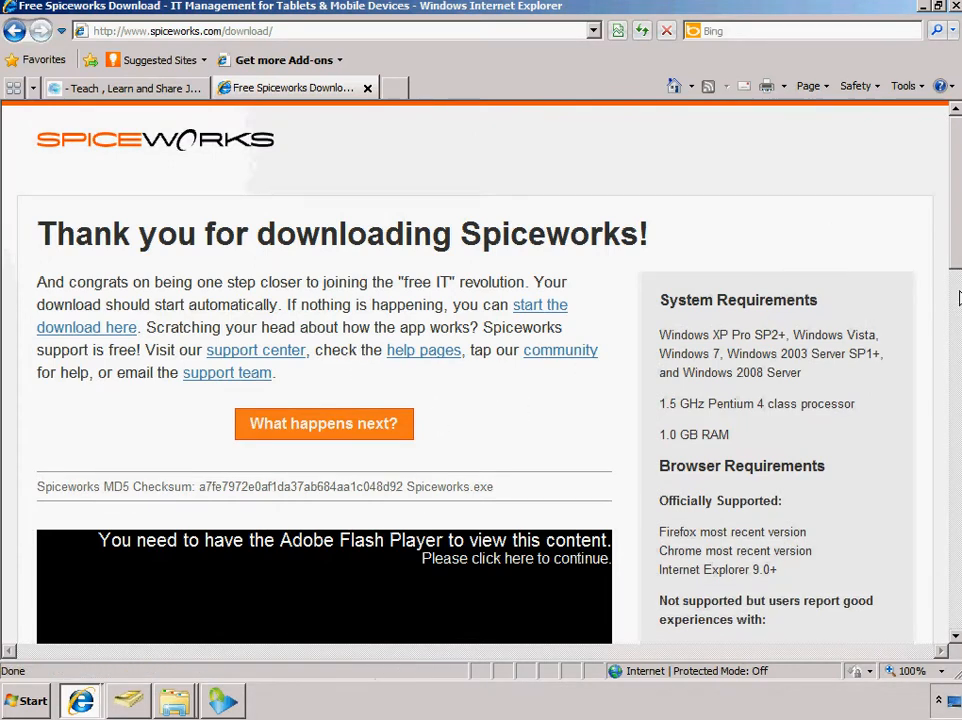
pyautogui.moveTo(955, 230); pyautogui.dragTo(954, 185)
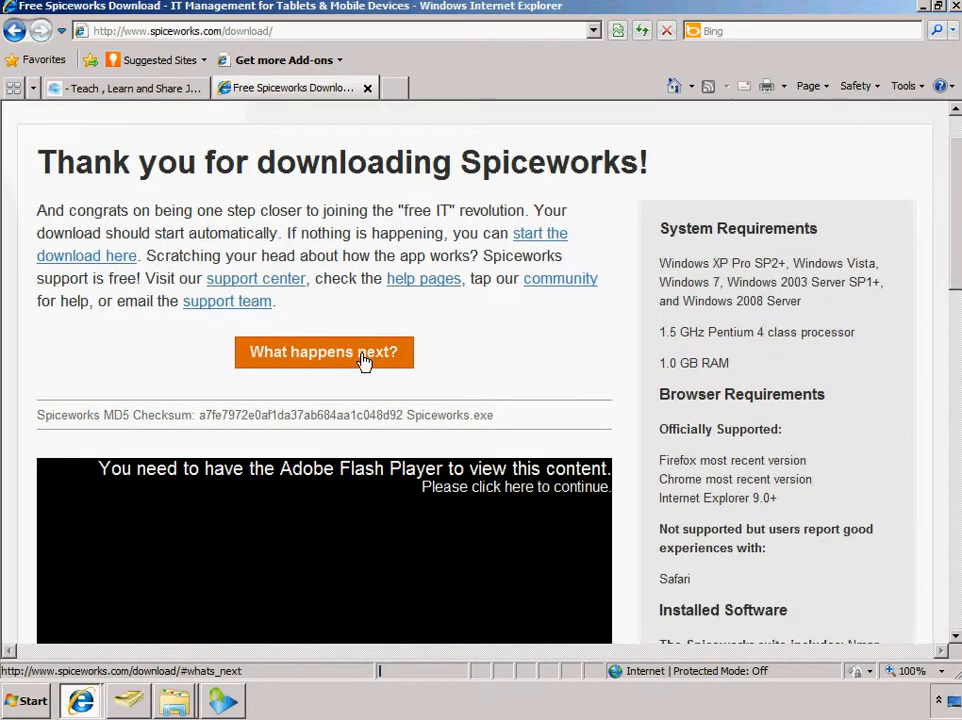
pyautogui.click(72, 283)
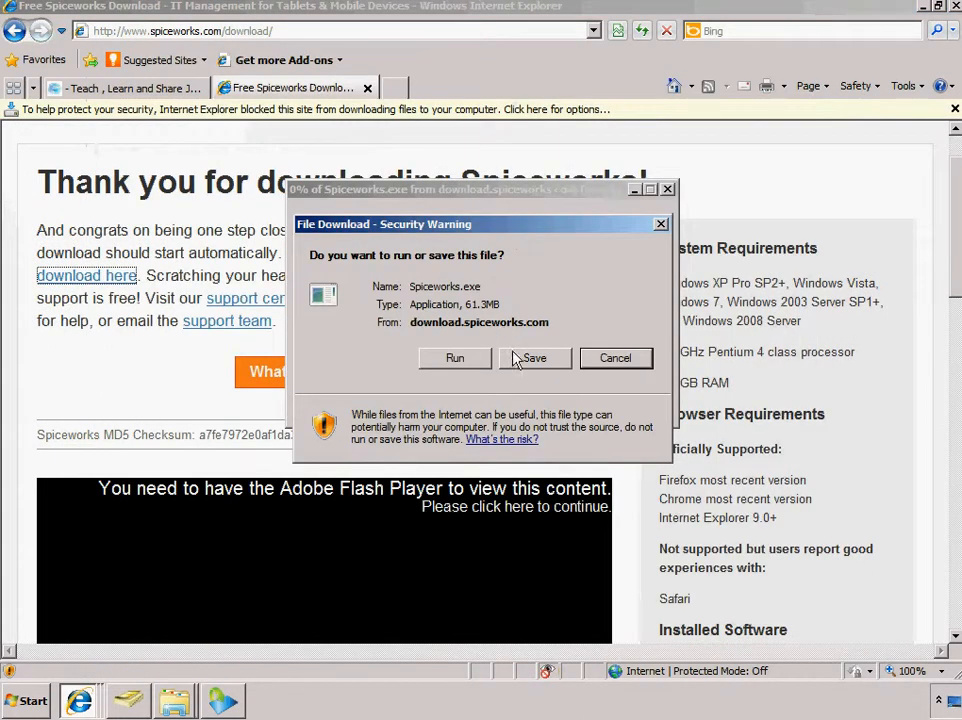
pyautogui.click(524, 358)
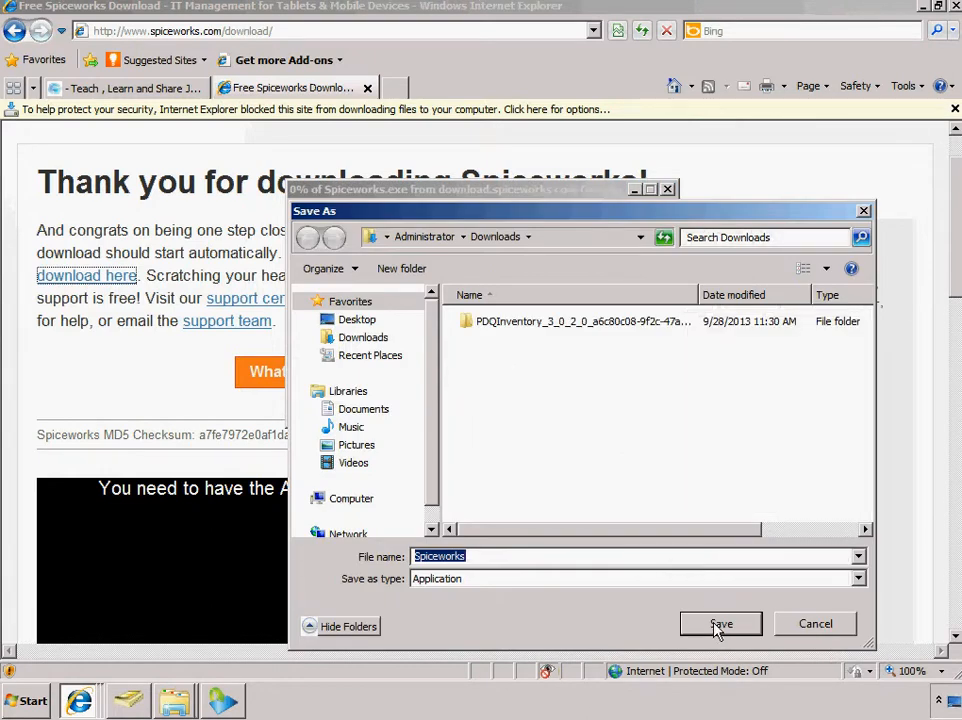
pyautogui.click(718, 625)
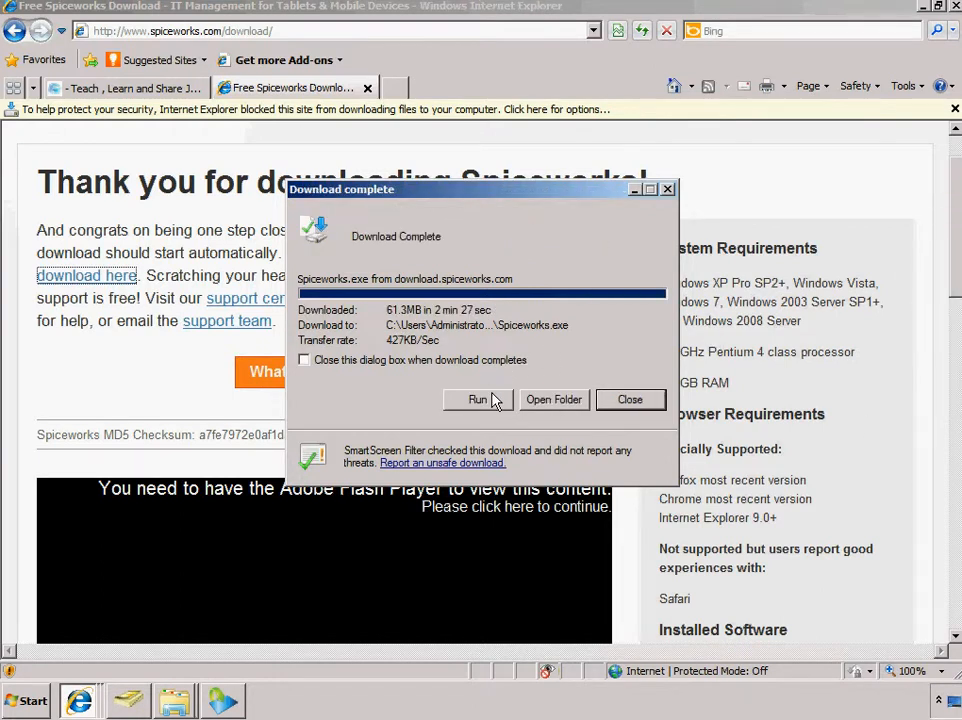
# Run the downloaded Spiceworks.exe, minimizing the browser and allowing the software in the security warning
pyautogui.click(494, 400)
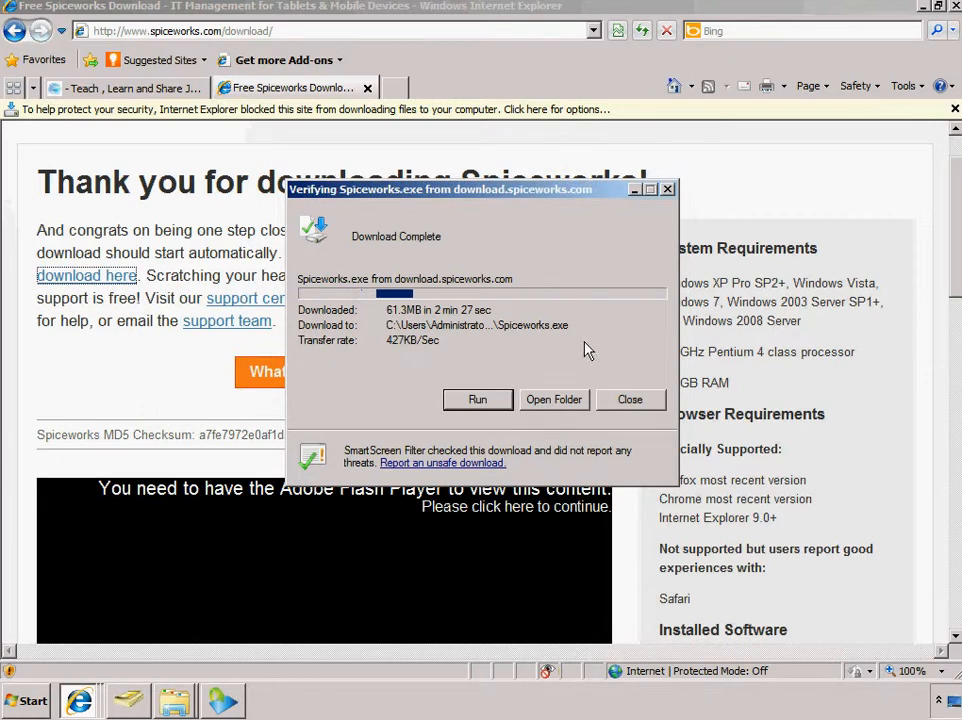
pyautogui.click(924, 8)
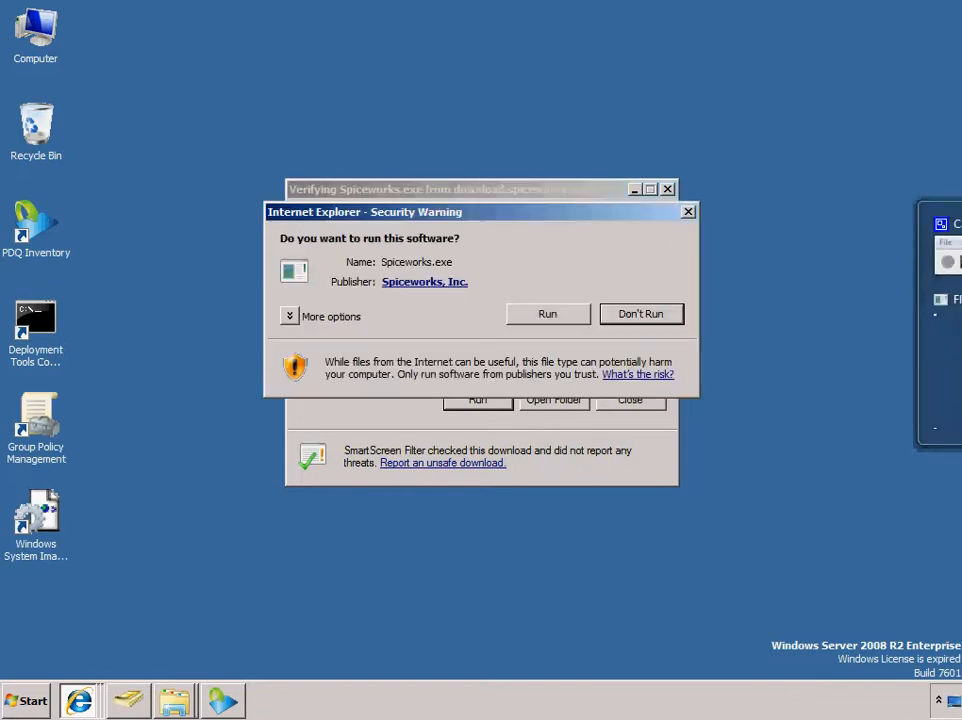
pyautogui.click(567, 318)
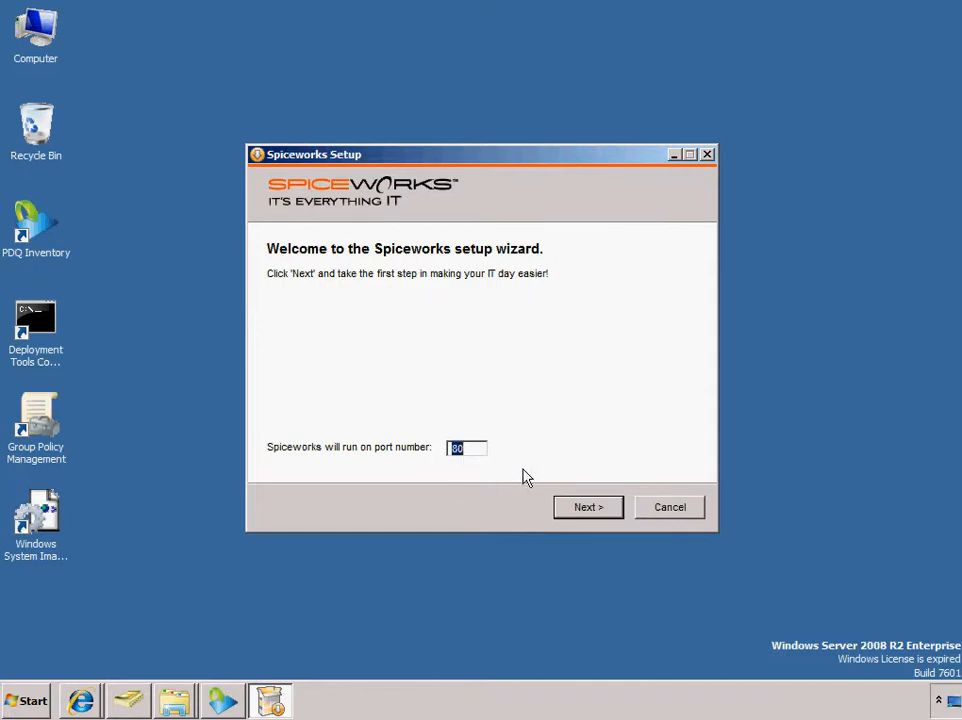
# Keep port number 80 in the Spiceworks setup and accept the terms of use and privacy policy
pyautogui.click(573, 511)
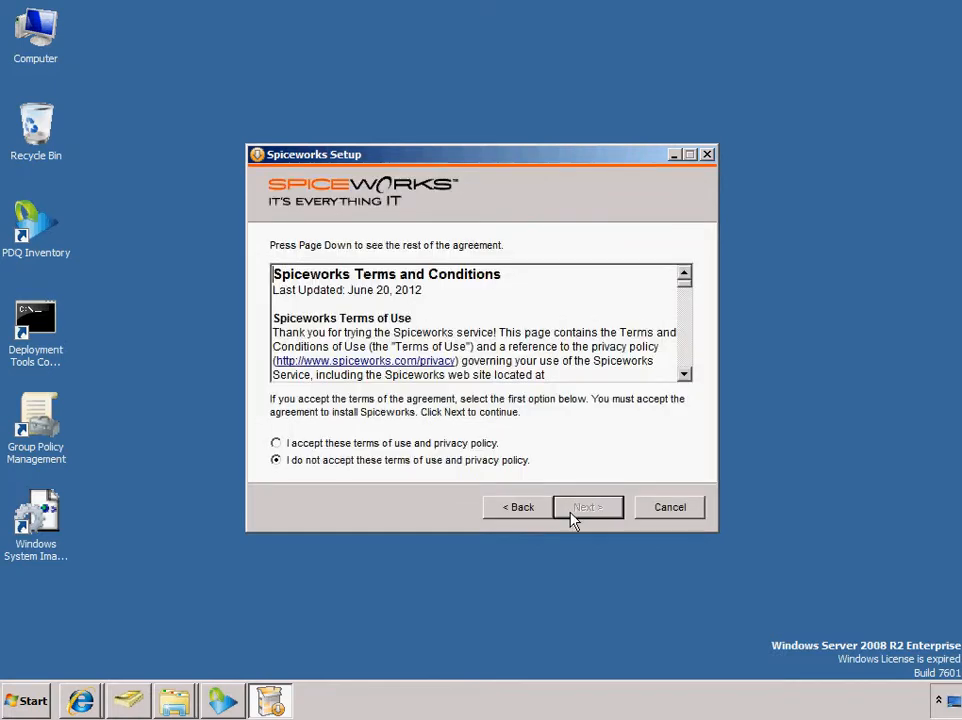
pyautogui.click(492, 444)
pyautogui.click(615, 514)
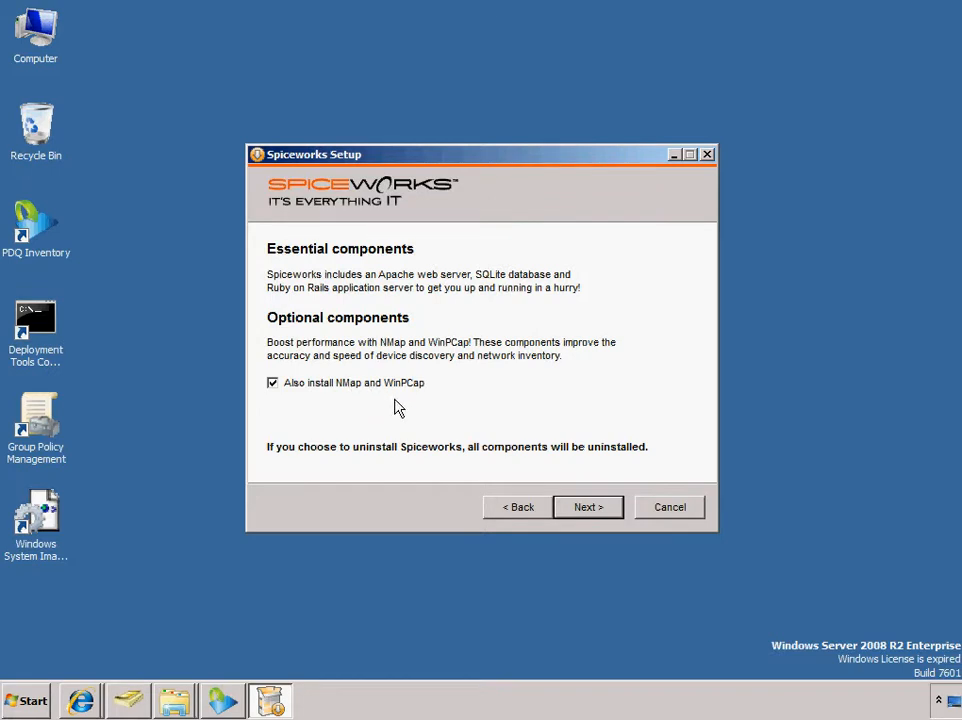
# Install Spiceworks with NMap and WinPCap in C:\Program Files (x86)\Spiceworks, then finish setup with the desktop shortcut and launch options kept on
pyautogui.click(589, 508)
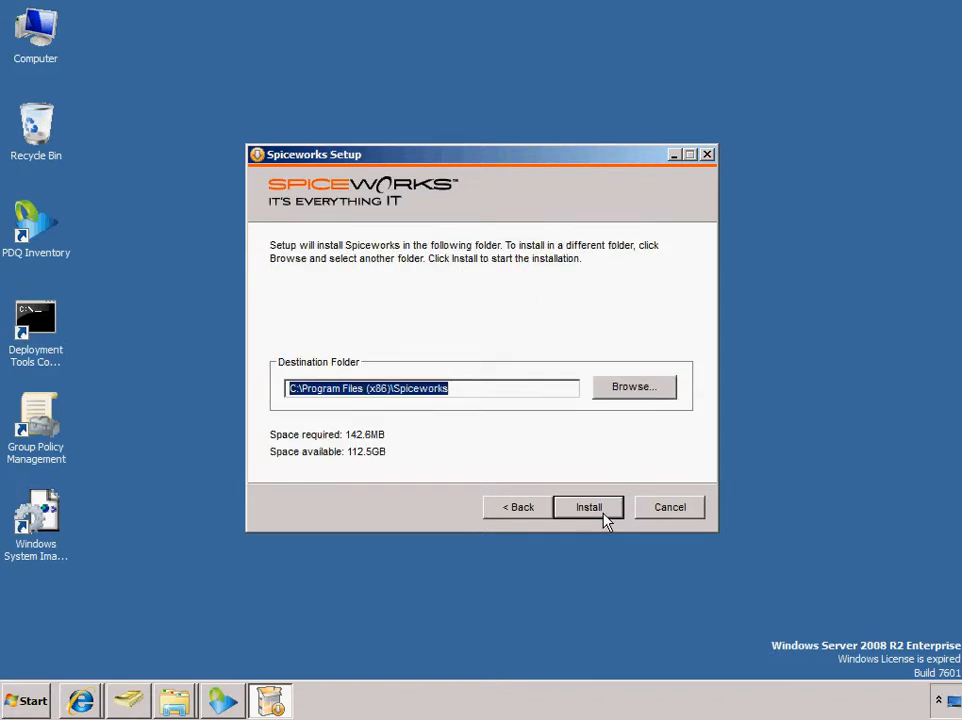
pyautogui.click(598, 510)
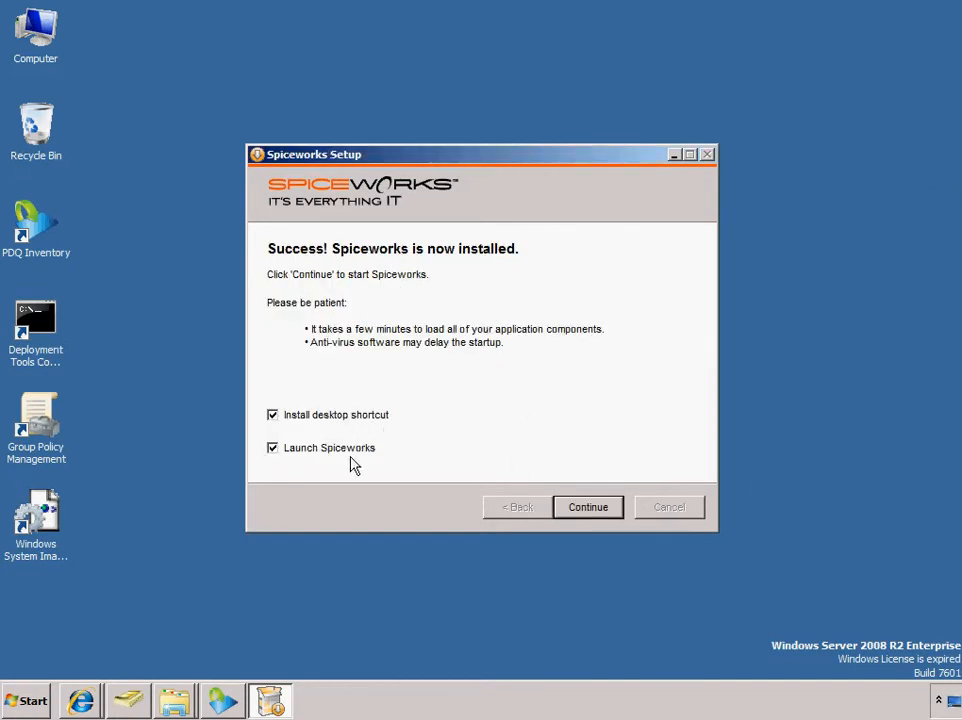
pyautogui.click(569, 507)
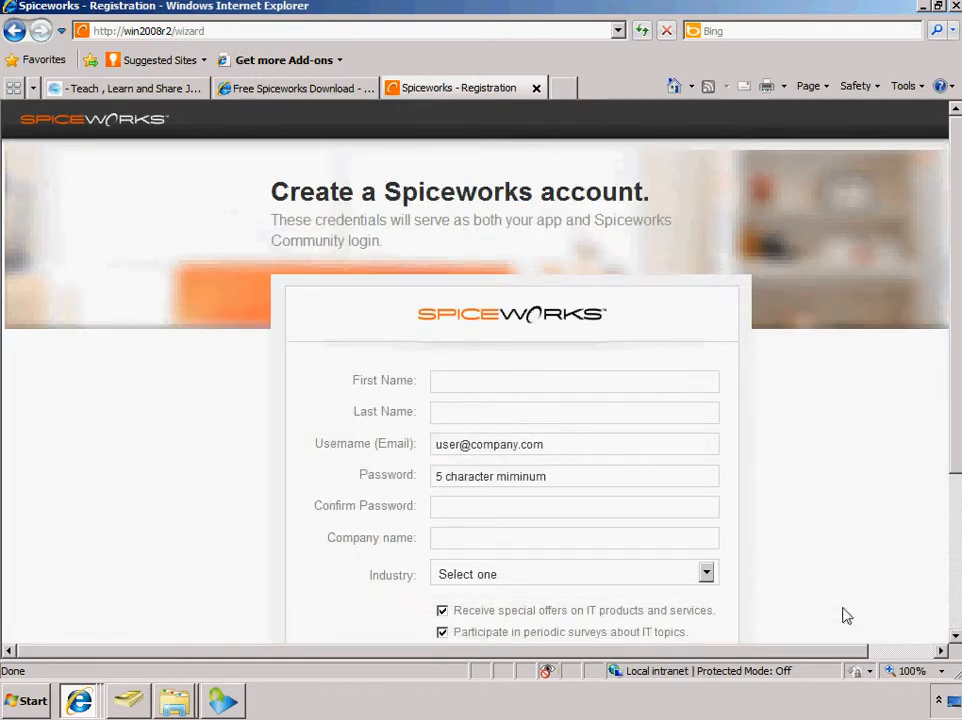
# Enter test as both first and last name in the registration form and fill in the account's e-mail username
pyautogui.click(474, 390)
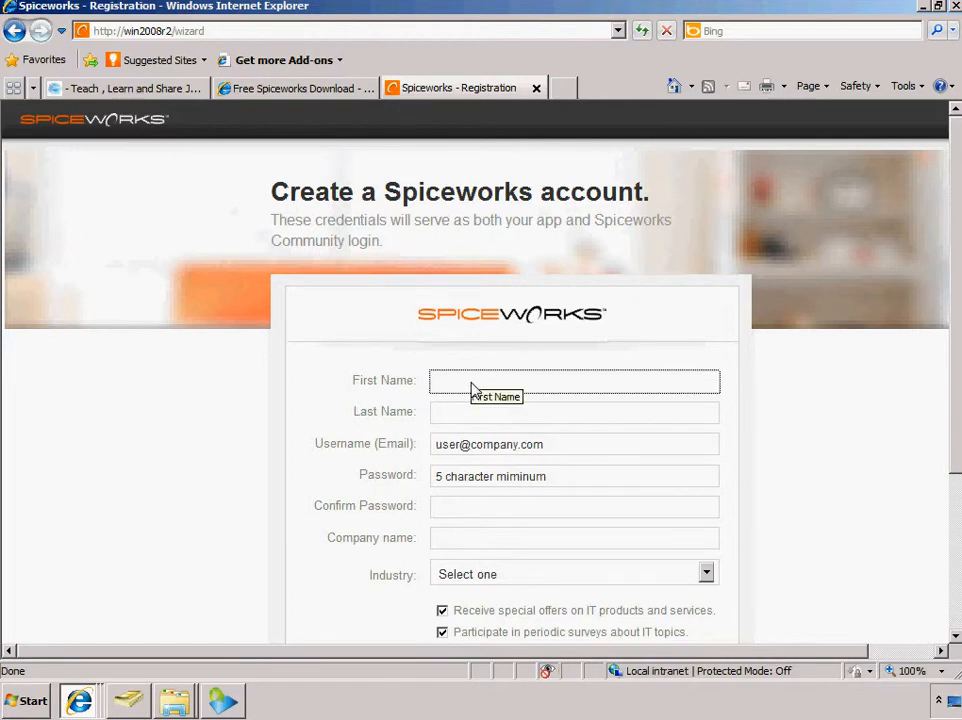
pyautogui.write('test')
pyautogui.press('Tab')
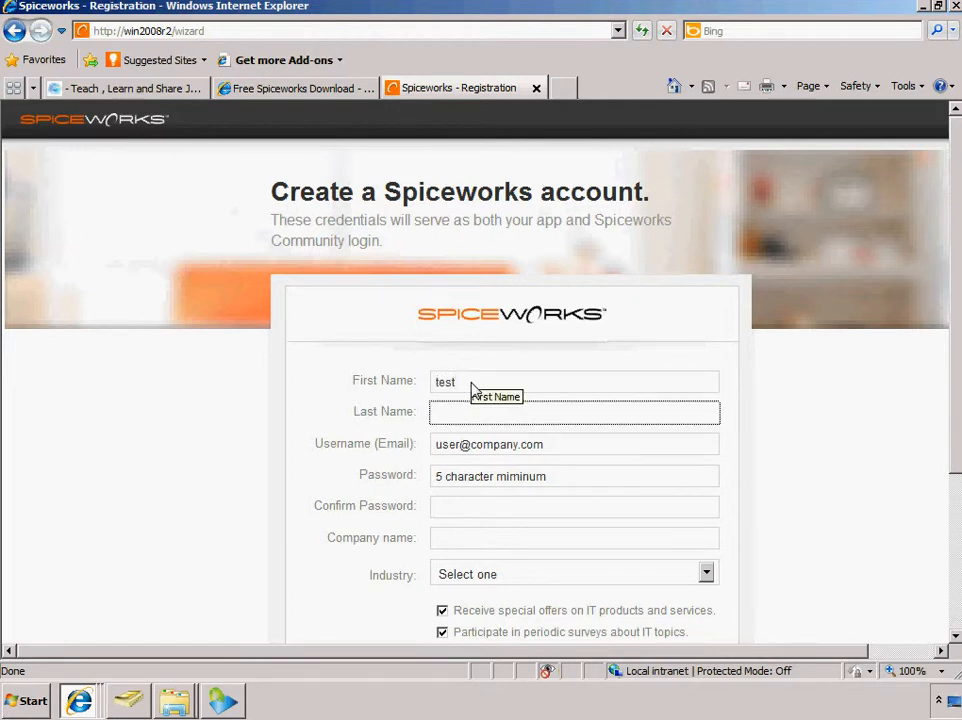
pyautogui.write('test')
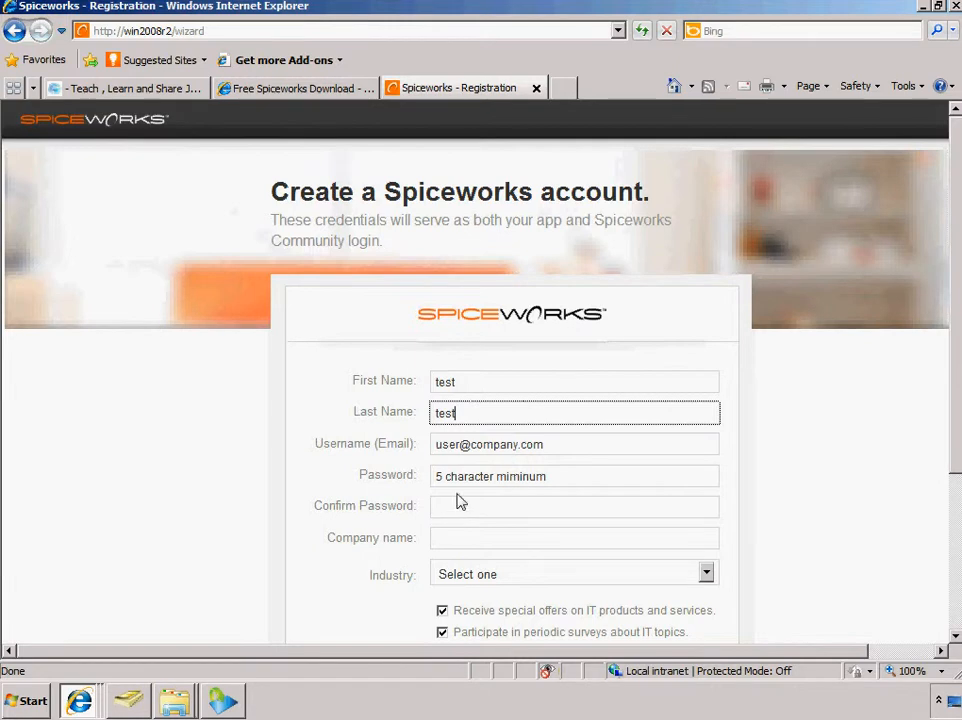
pyautogui.click(461, 454)
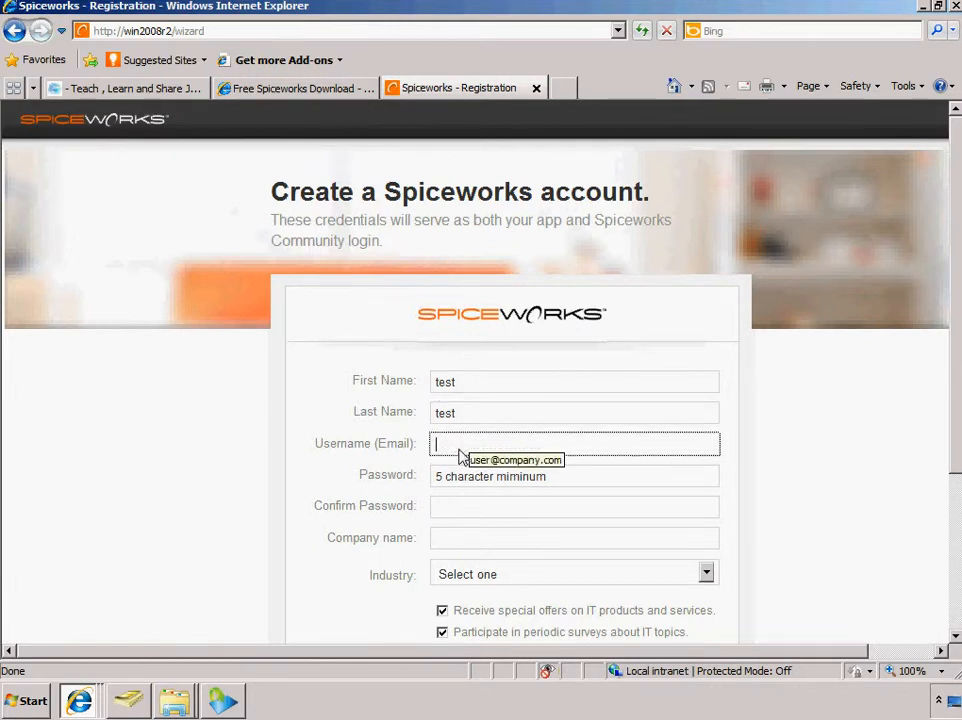
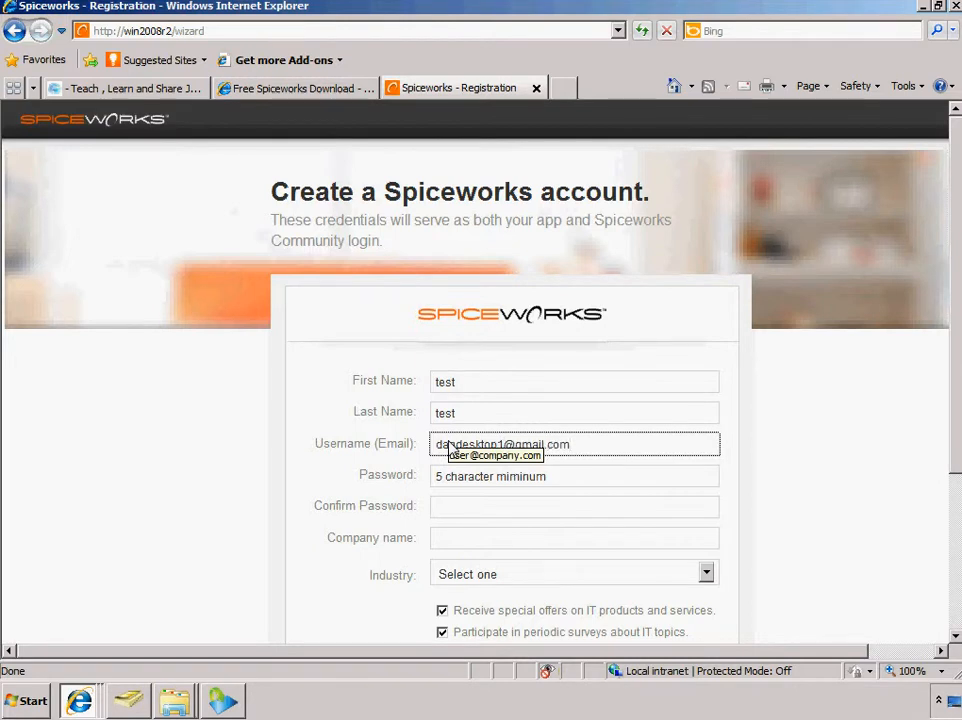
# Fill in the password confirmation and enter ali123 as the company name
pyautogui.click(449, 515)
pyautogui.write('123456')
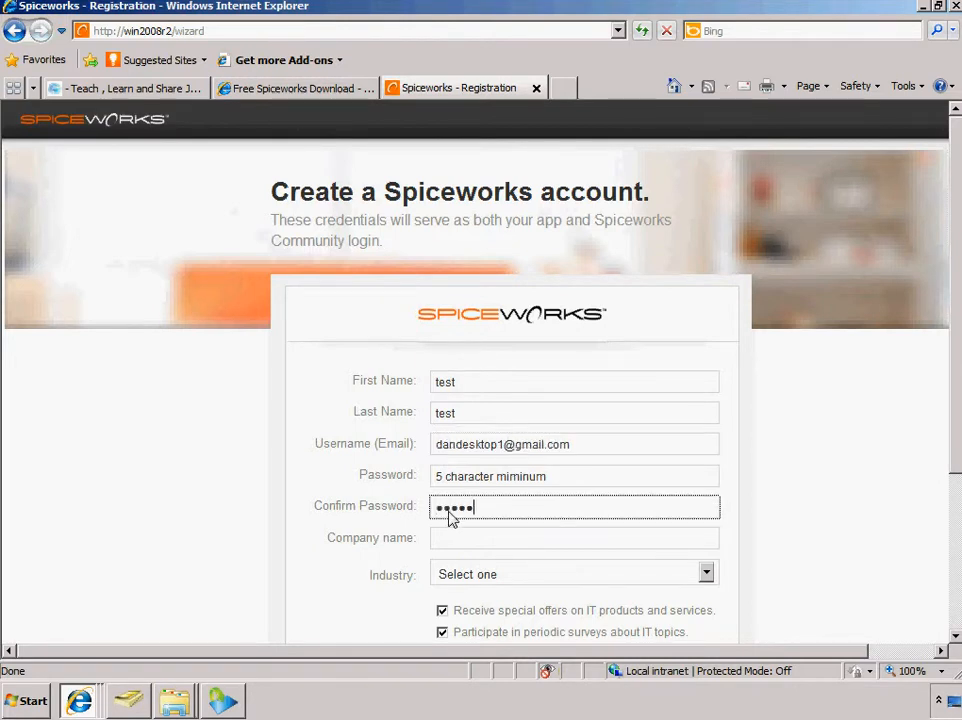
pyautogui.press('Tab')
pyautogui.write('ali123')
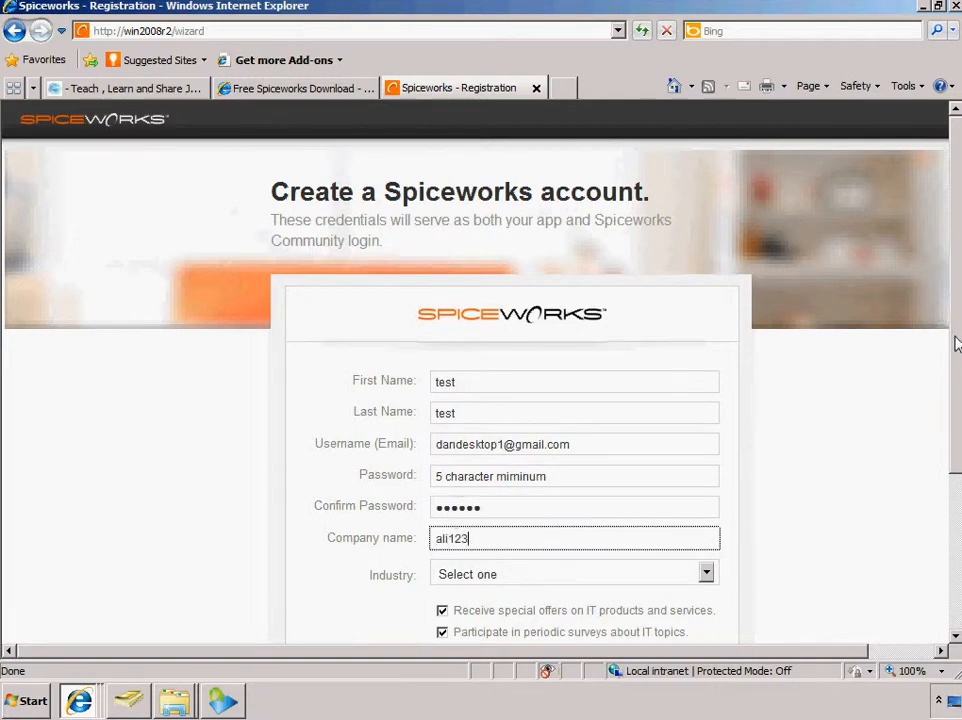
# Opt out of special offers and periodic surveys, and try to create the account
pyautogui.scroll(-2, 627, 476)
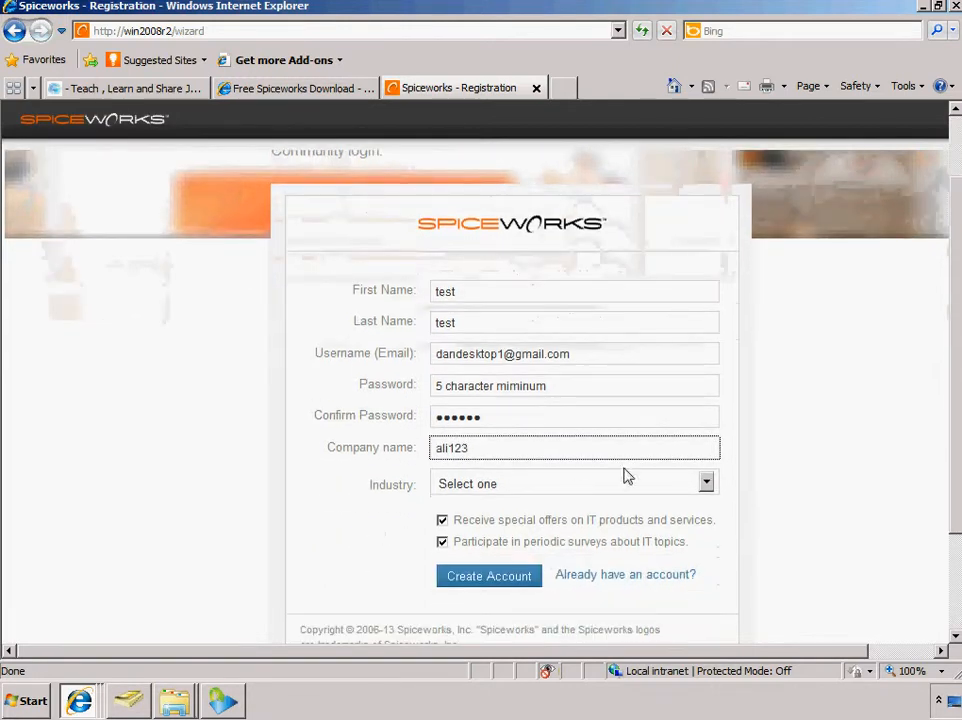
pyautogui.click(442, 520)
pyautogui.click(442, 542)
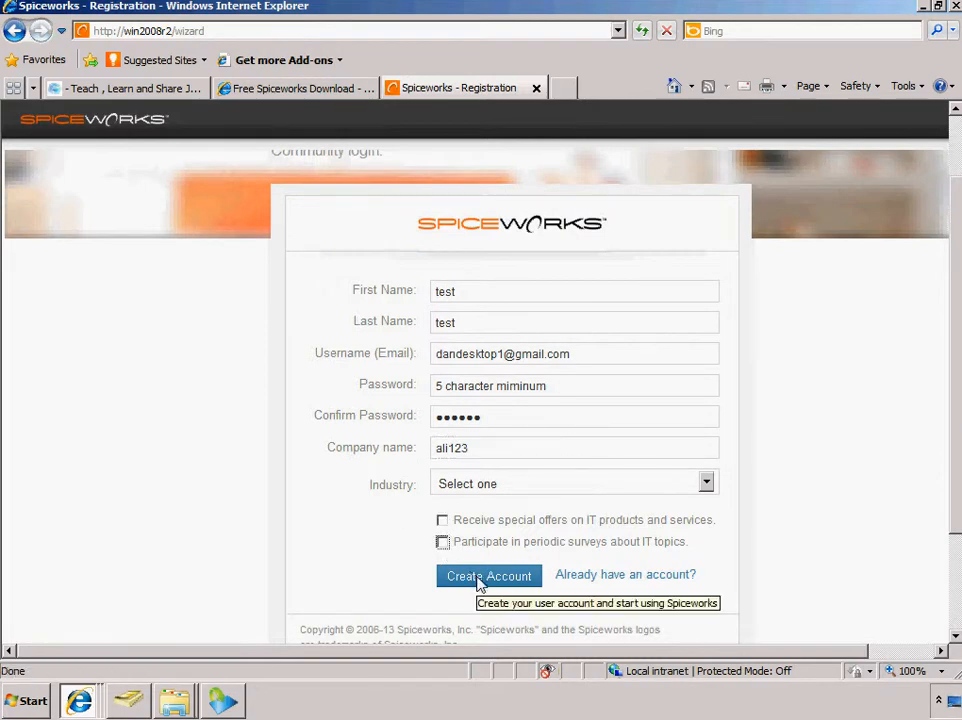
pyautogui.click(477, 578)
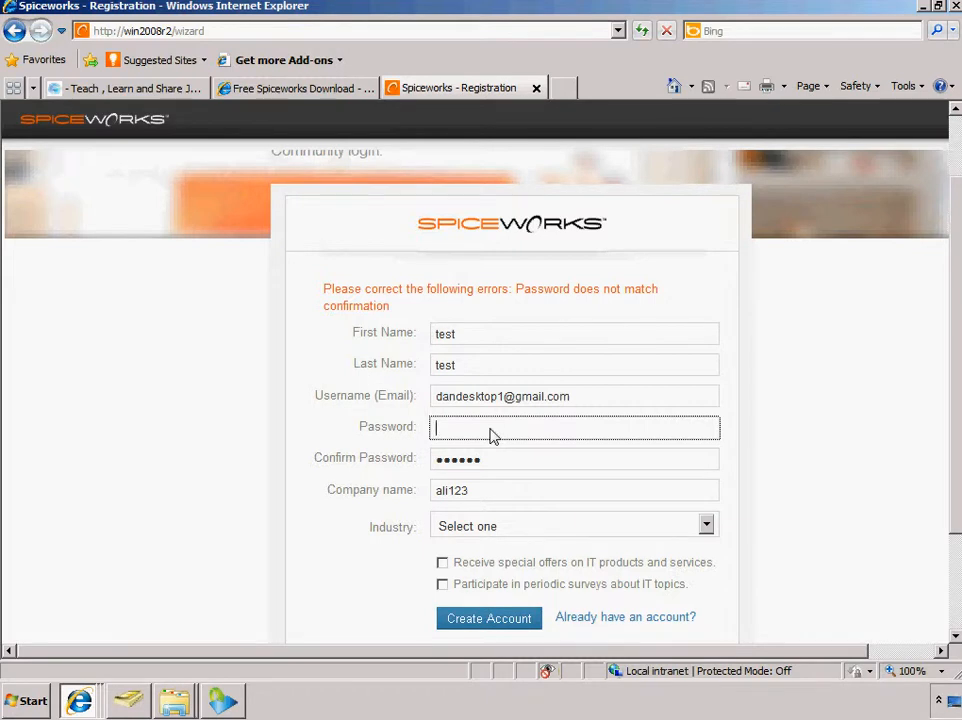
# Enter the same account password in the password and confirm password fields
pyautogui.write('password1')
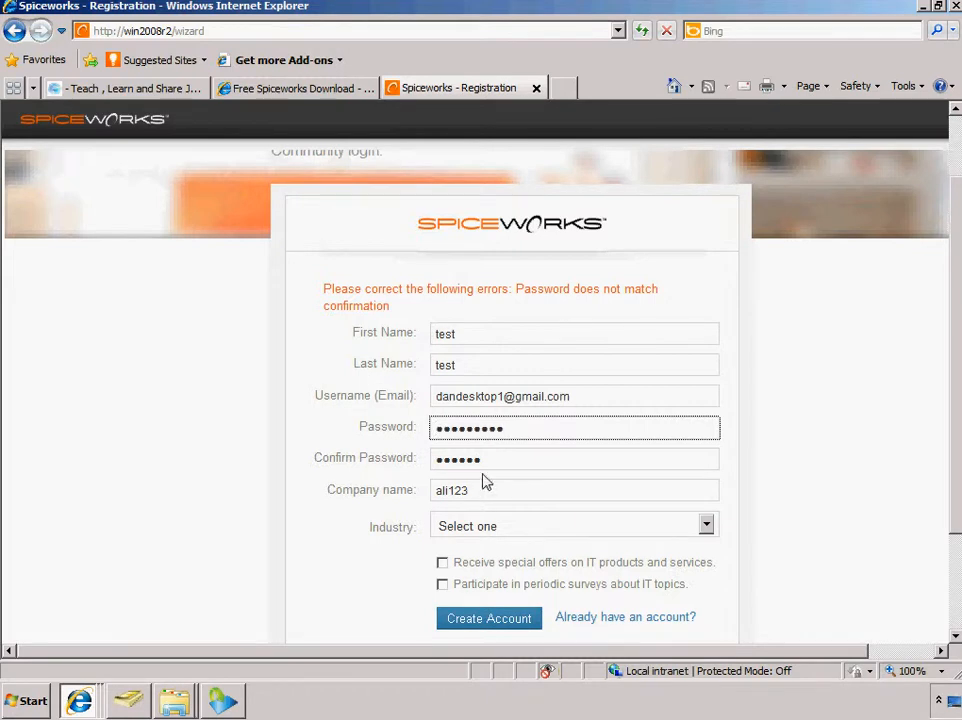
pyautogui.press('Tab')
pyautogui.write('password1')
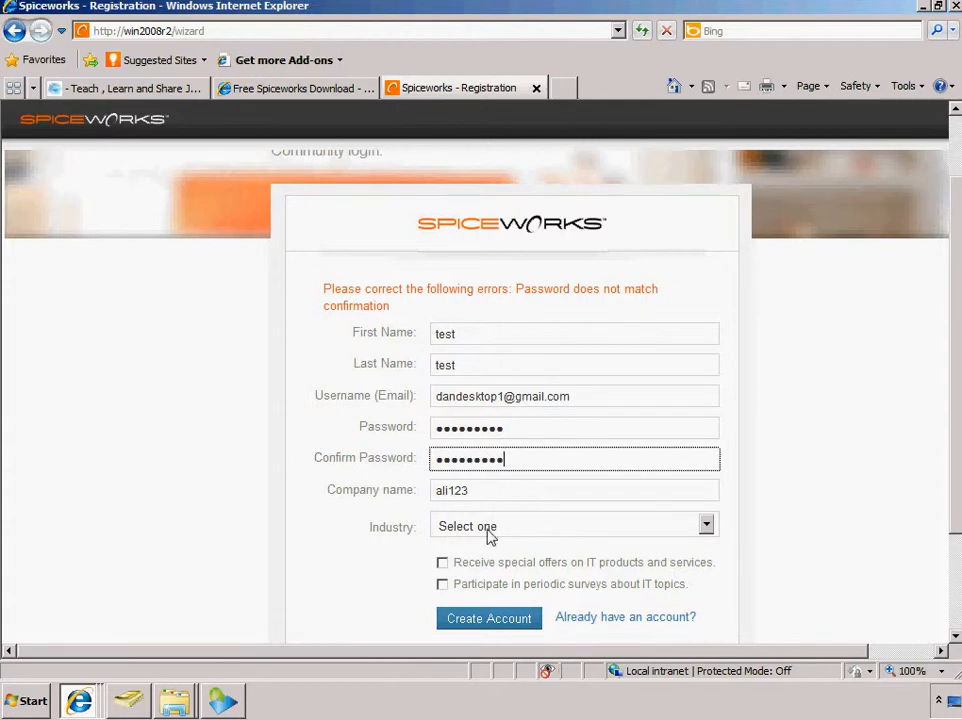
# Submit the registration to create the account, and choose to discover devices on the network as the first task
pyautogui.click(520, 622)
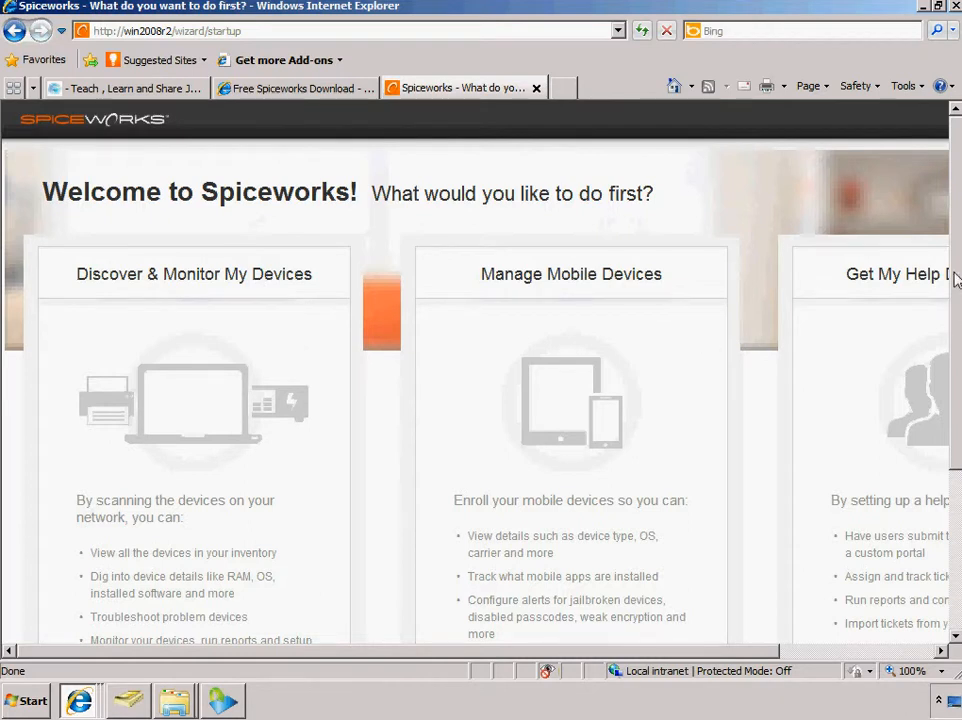
pyautogui.scroll(-2, 943, 389)
pyautogui.moveTo(951, 419); pyautogui.dragTo(949, 380)
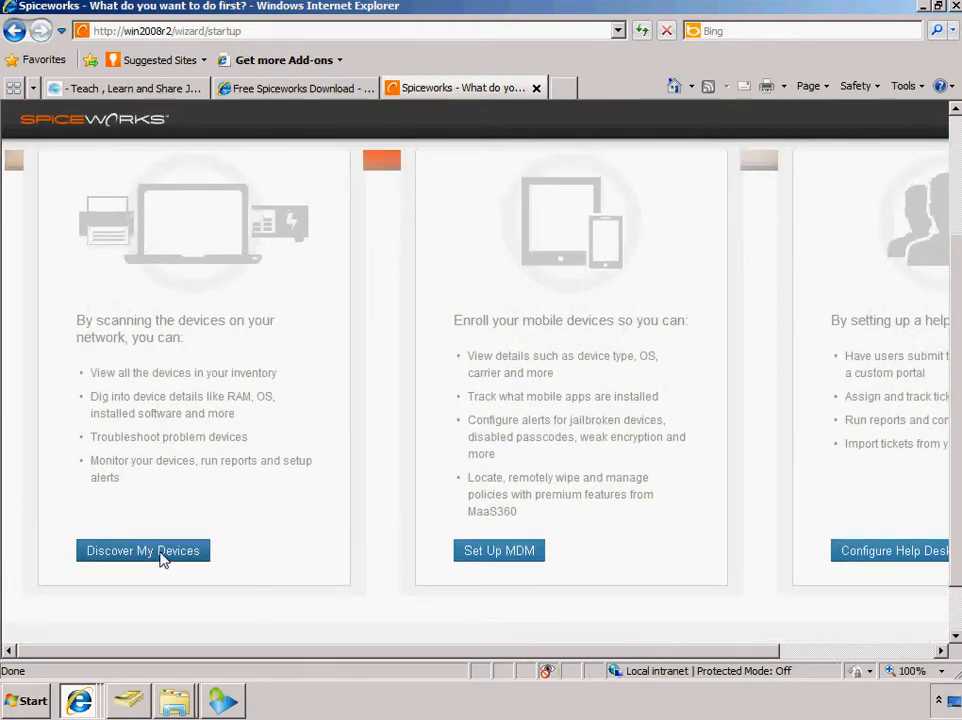
pyautogui.click(163, 551)
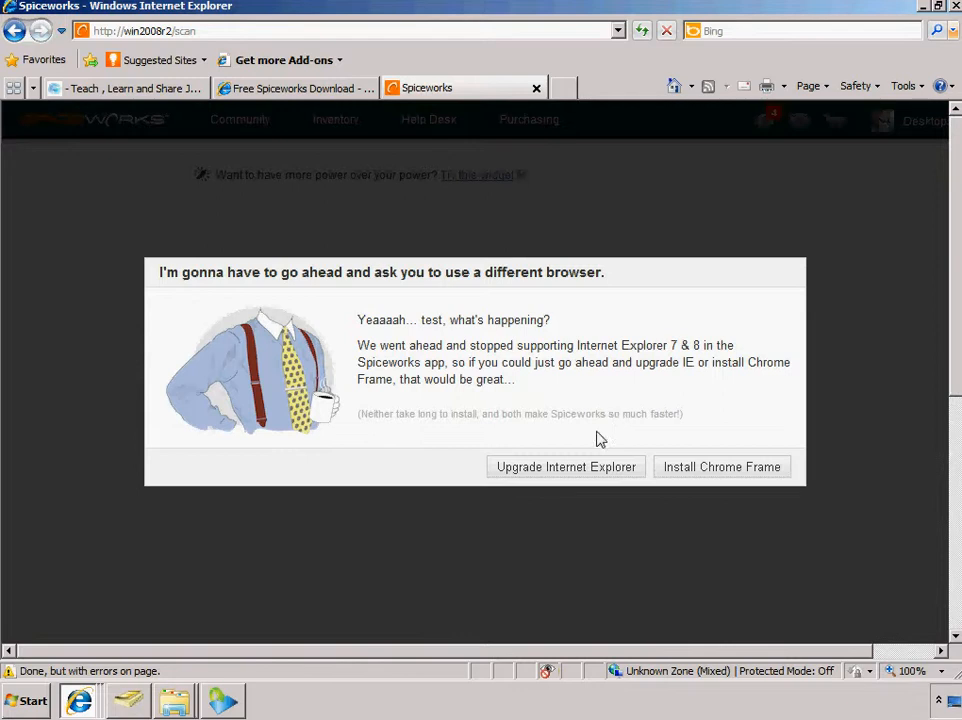
# Install Google Chrome Frame, accepting its terms of service and allowing the Google Installer to run
pyautogui.click(707, 477)
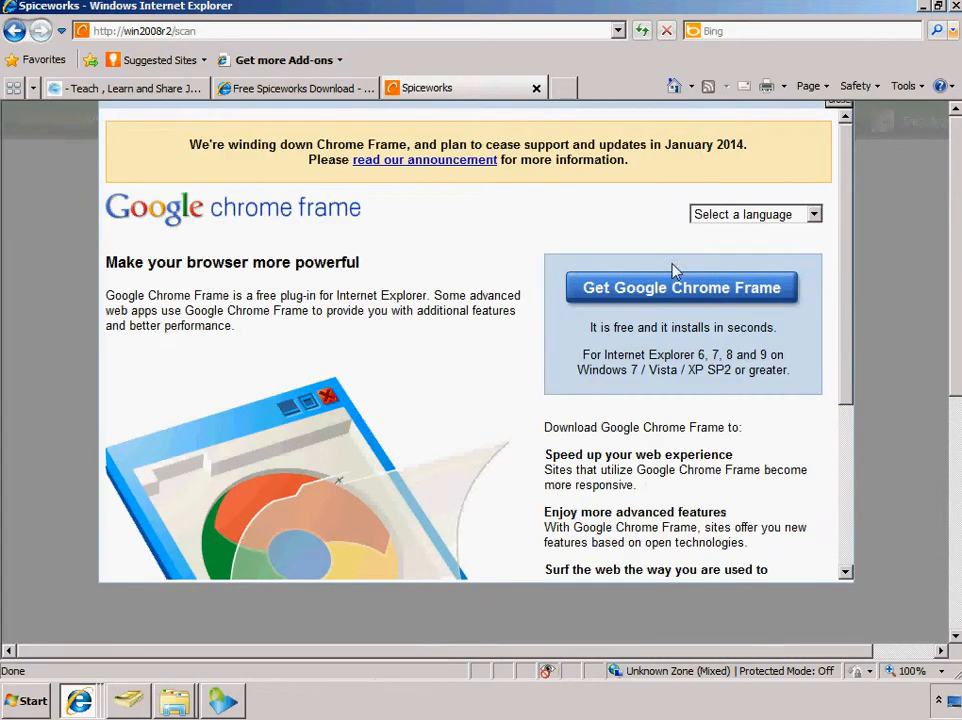
pyautogui.click(668, 289)
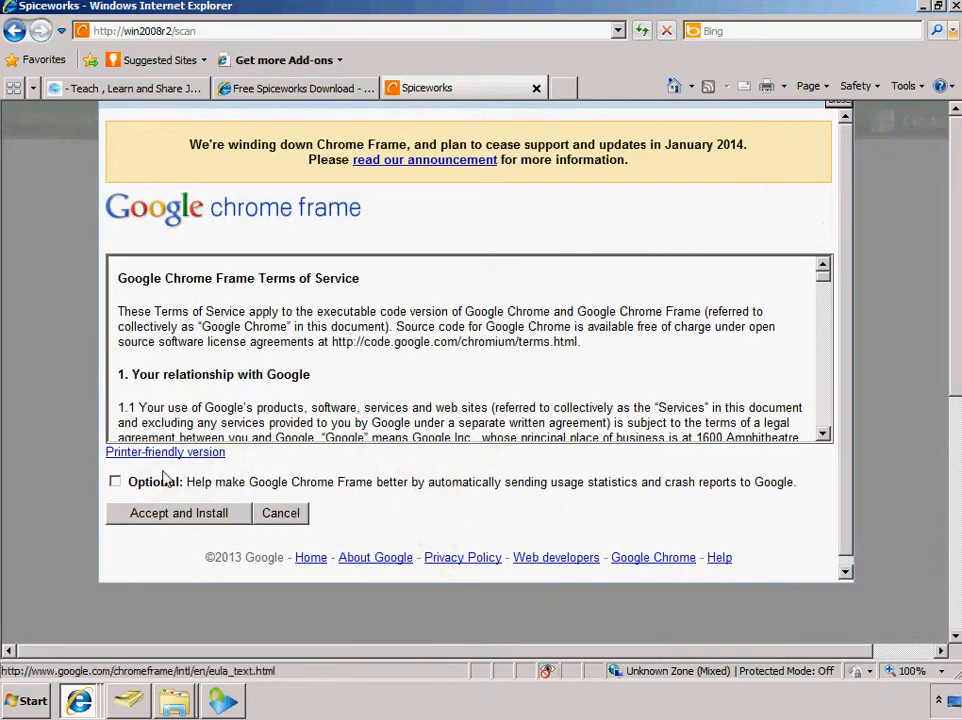
pyautogui.click(213, 514)
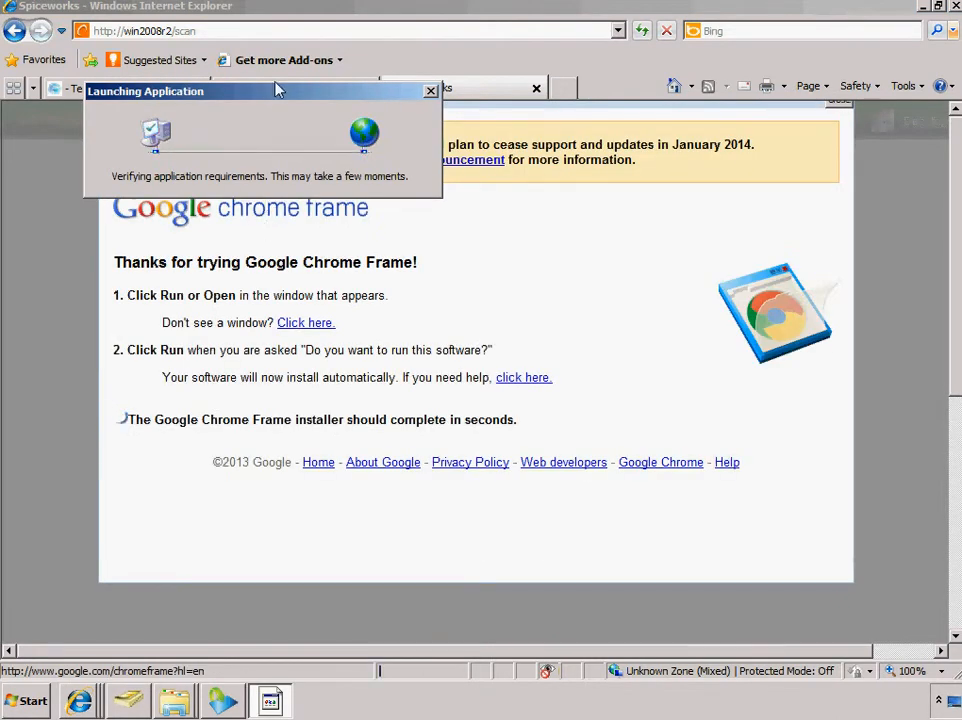
pyautogui.moveTo(278, 91); pyautogui.dragTo(321, 134)
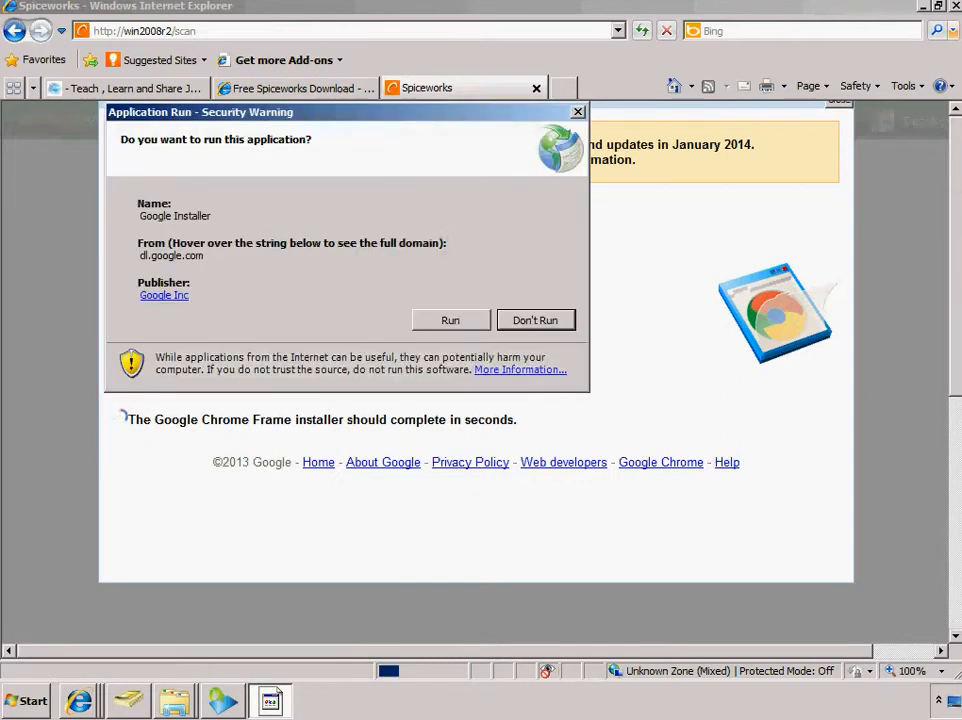
pyautogui.click(464, 324)
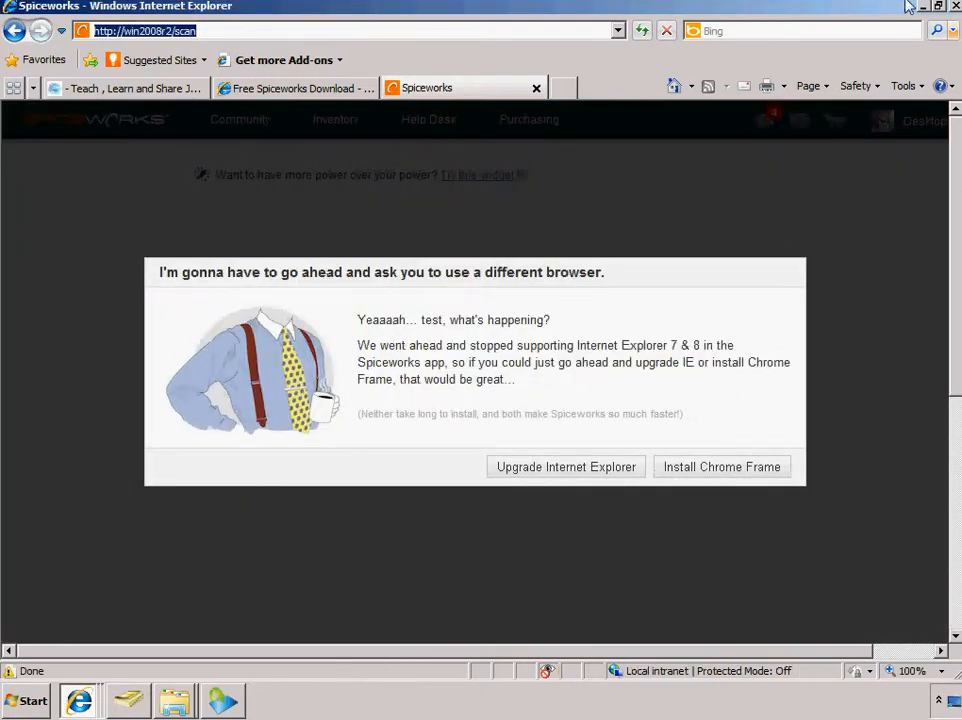
# Try to reopen Spiceworks from its desktop shortcut, and close Internet Explorer with all its tabs
pyautogui.click(924, 7)
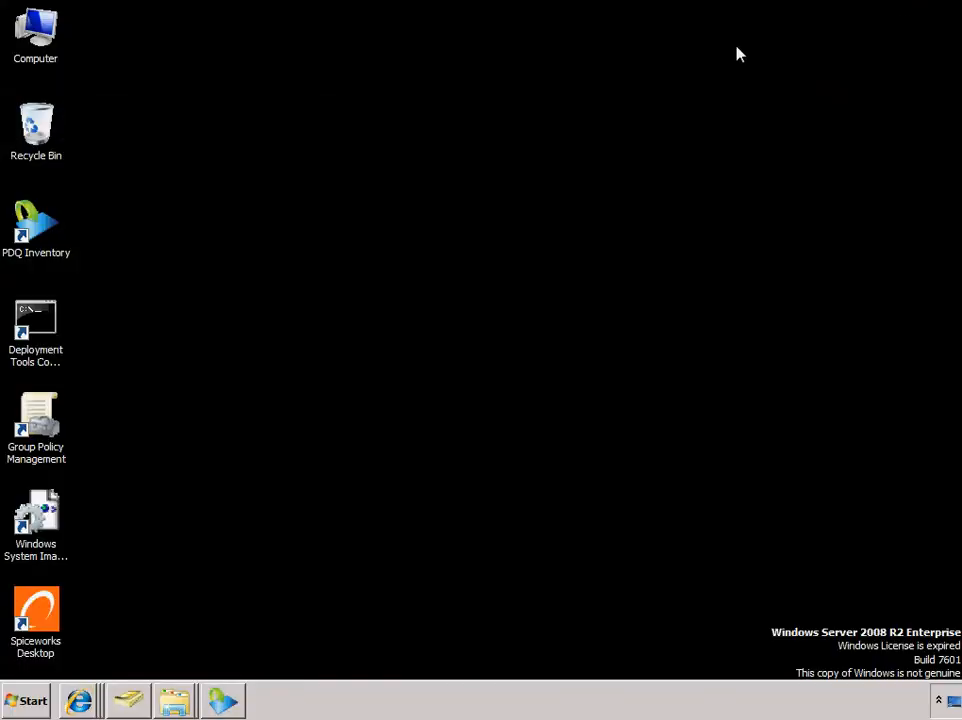
pyautogui.click(52, 604)
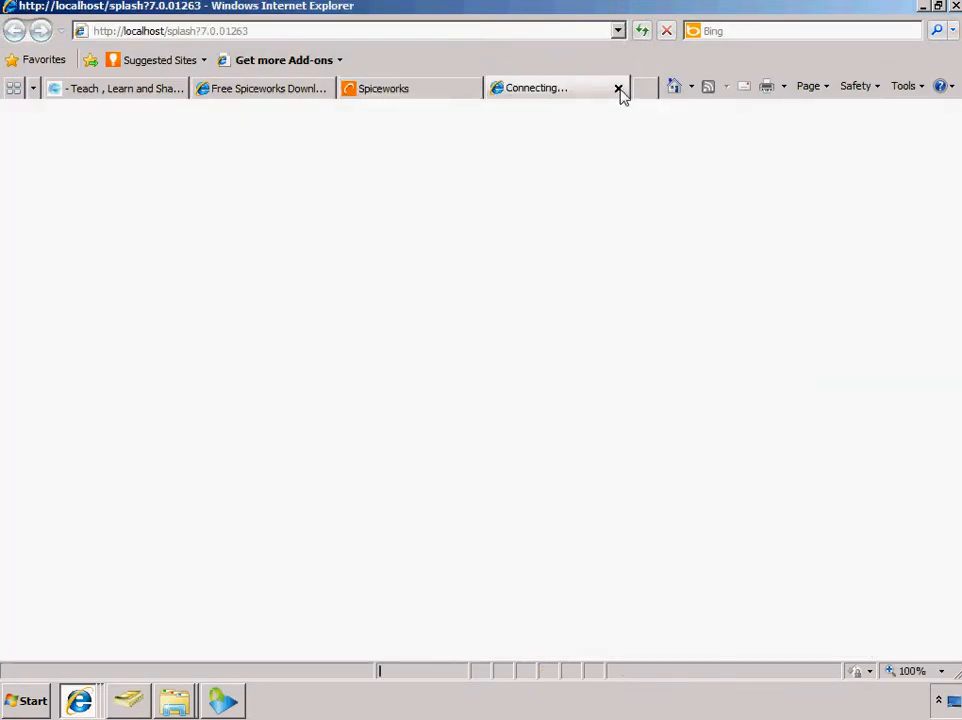
pyautogui.click(619, 89)
pyautogui.click(956, 6)
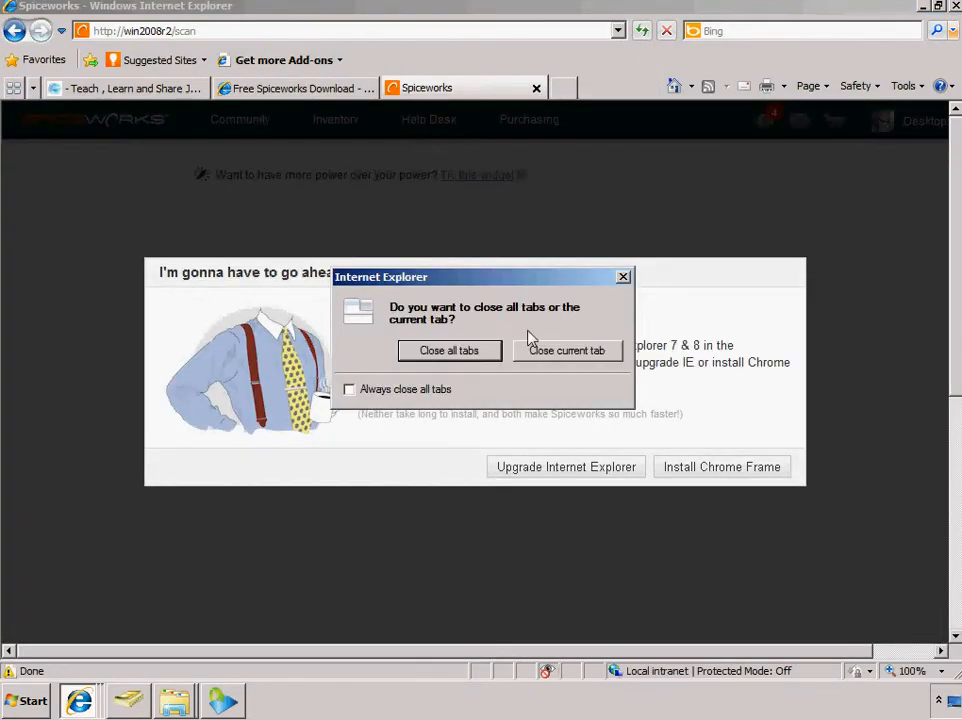
pyautogui.click(456, 357)
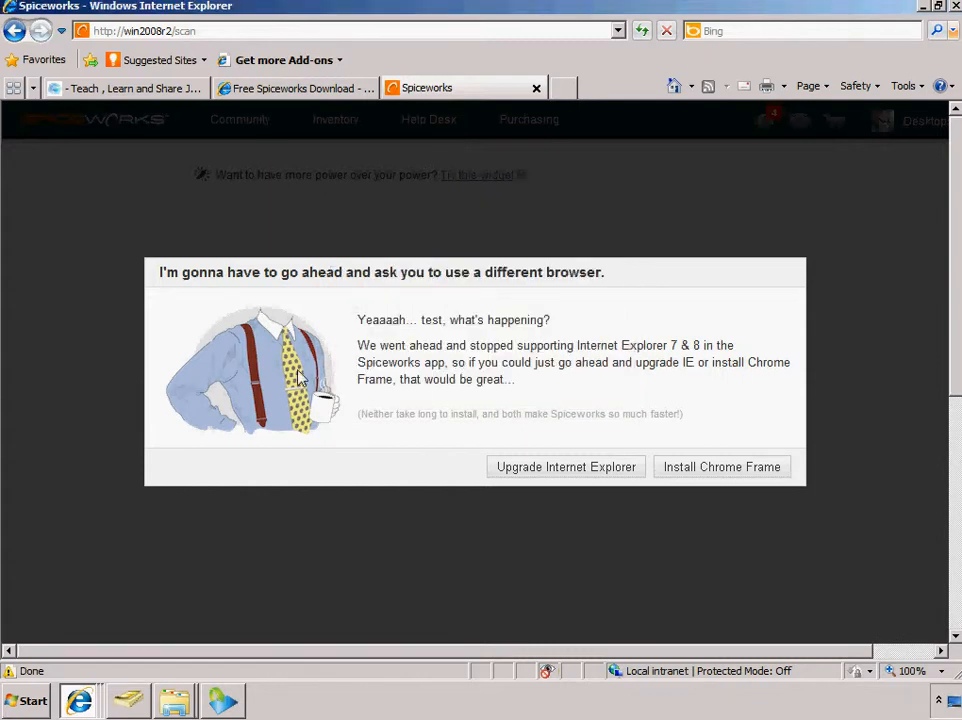
# Create a desktop shortcut to the chrome application in the Chrome Frame Application folder, and launch Chrome from it
pyautogui.click(28, 700)
pyautogui.click(131, 629)
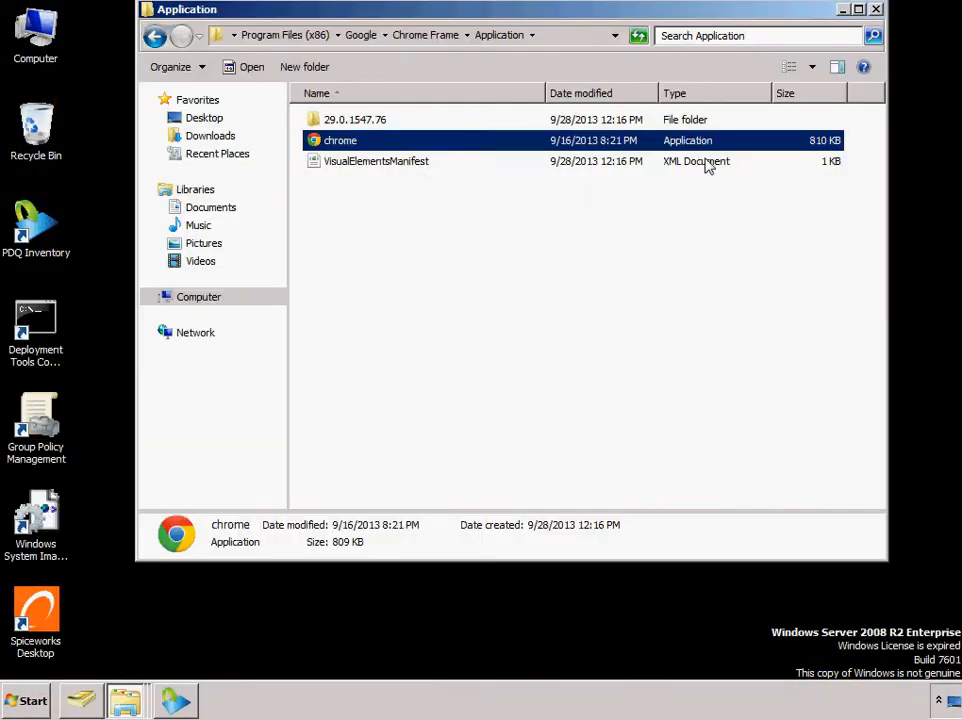
pyautogui.rightClick(313, 148)
pyautogui.moveTo(371, 260)
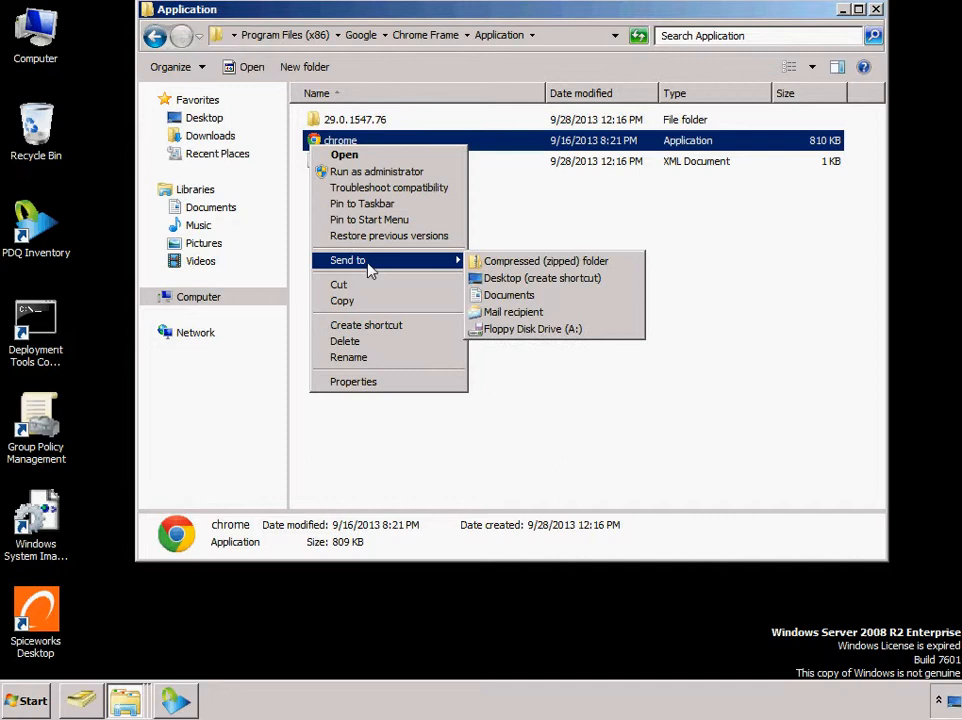
pyautogui.click(490, 275)
pyautogui.click(875, 9)
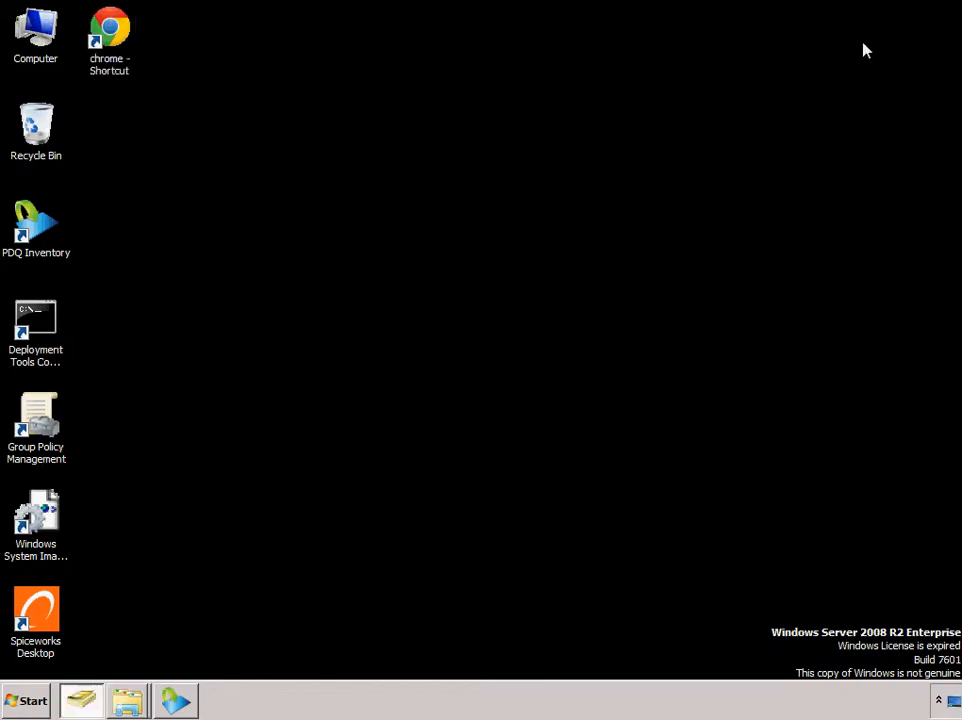
pyautogui.doubleClick(112, 35)
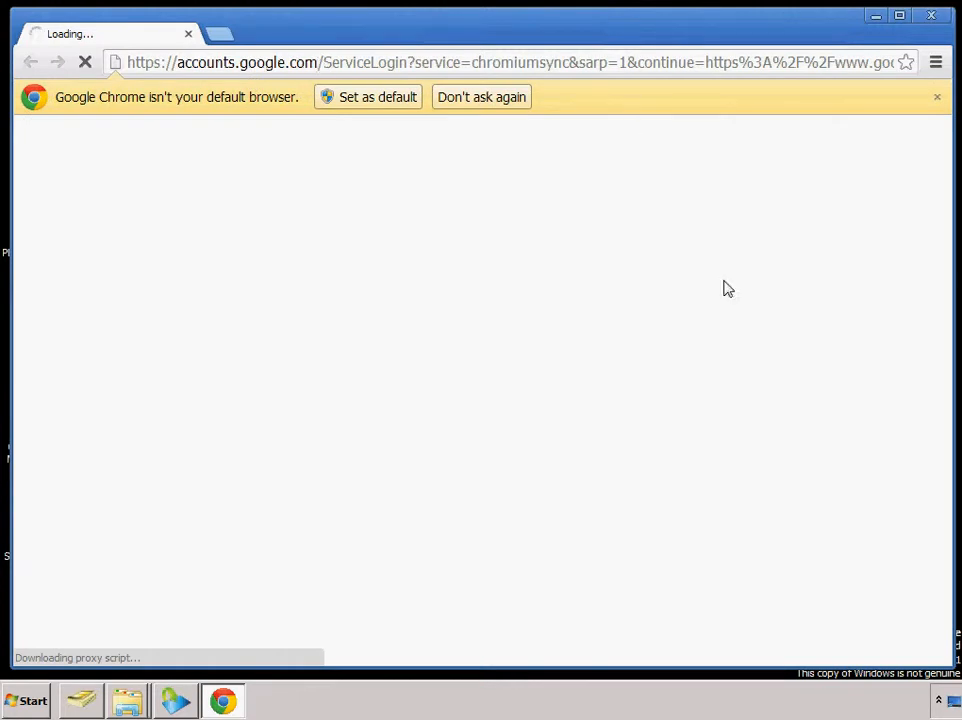
pyautogui.click(249, 66)
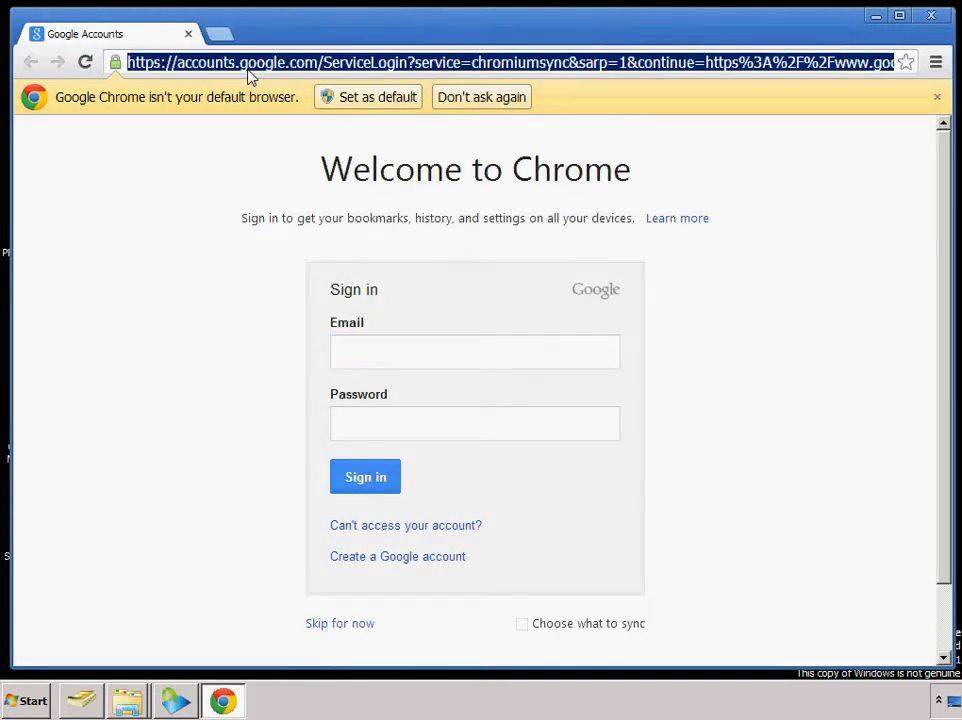
# Check the computer's name in the Windows system properties
pyautogui.click(10, 703)
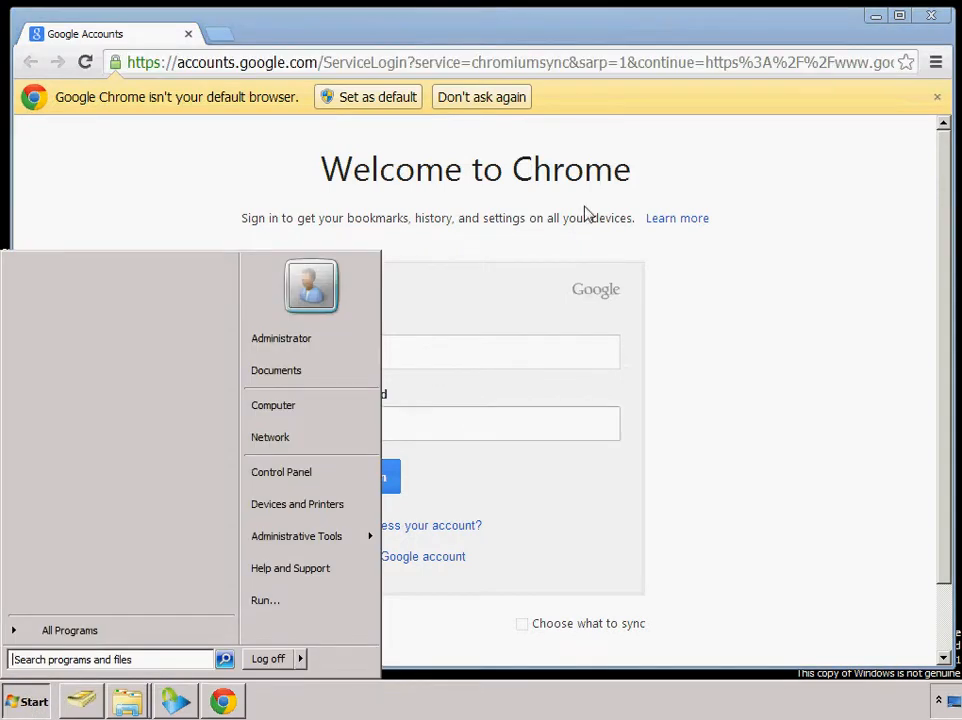
pyautogui.rightClick(324, 420)
pyautogui.click(365, 549)
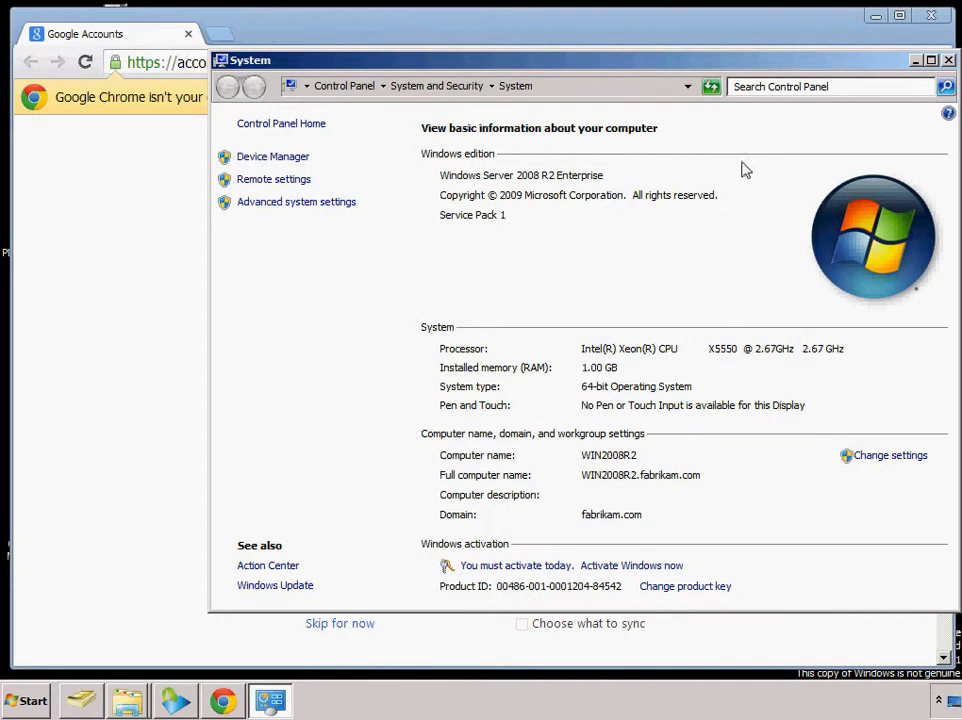
pyautogui.click(950, 62)
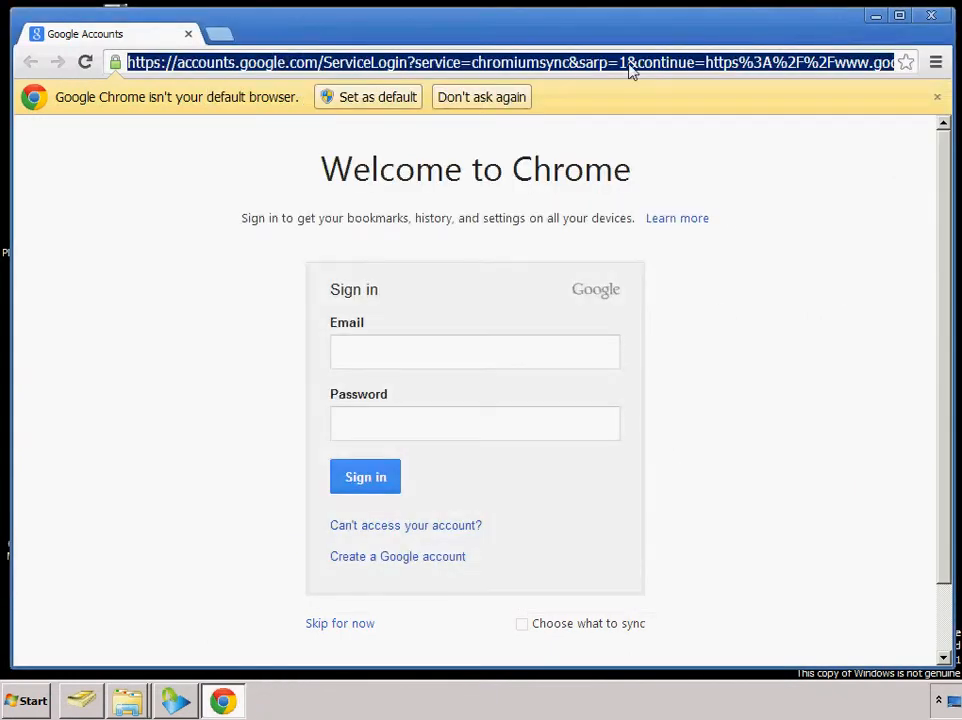
# Load the local Spiceworks site at localhost:80 in Chrome
pyautogui.write('win')
pyautogui.press('BackSpace')
pyautogui.press('BackSpace')
pyautogui.press('BackSpace')
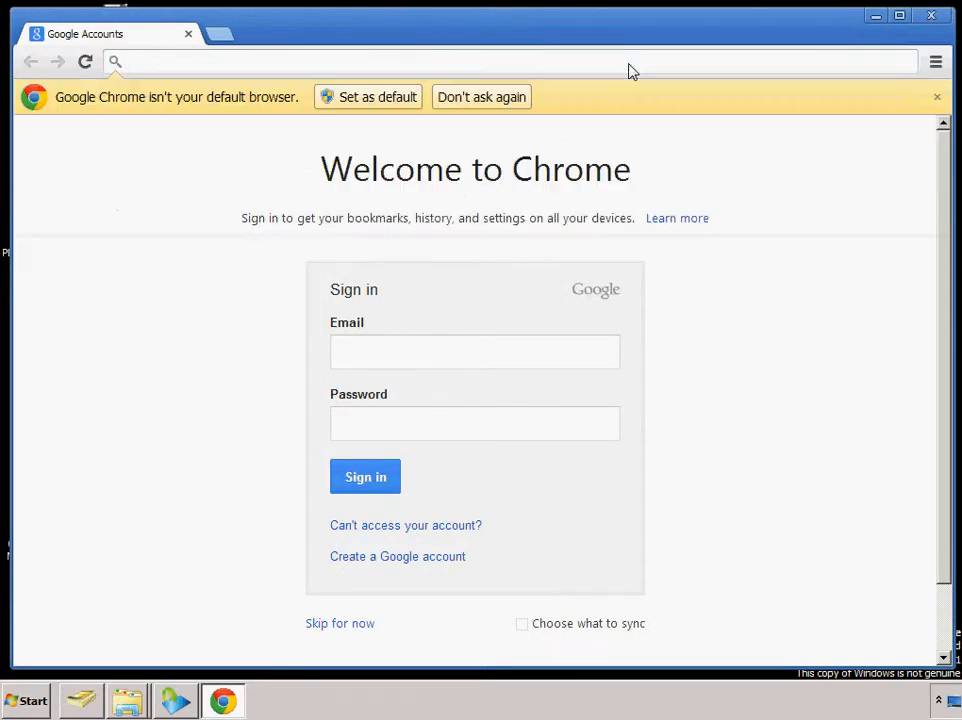
pyautogui.write('localh')
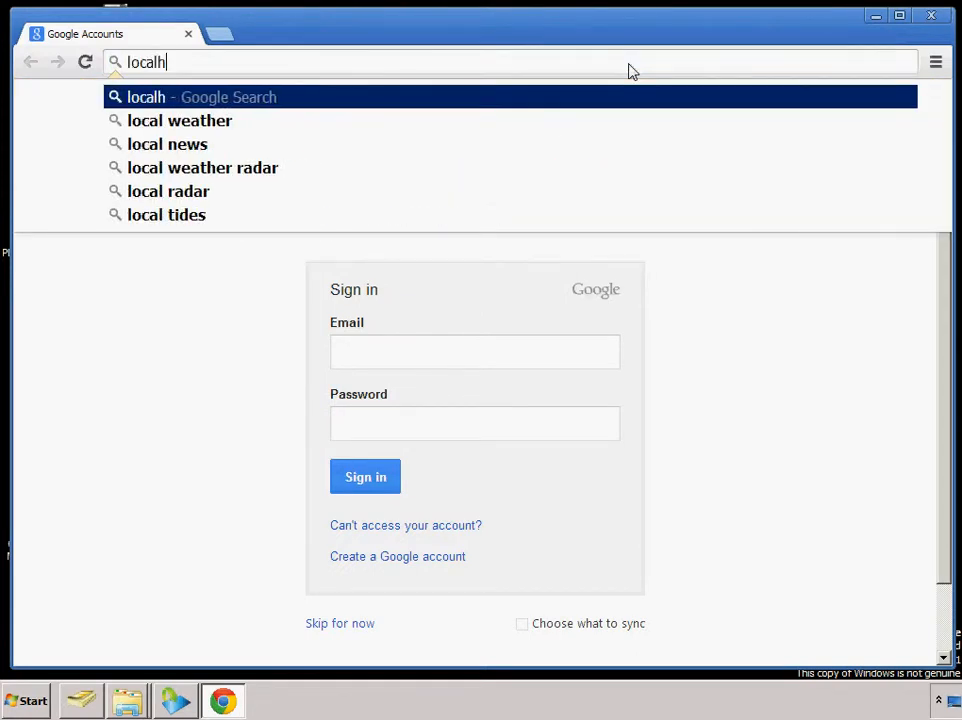
pyautogui.write('ost')
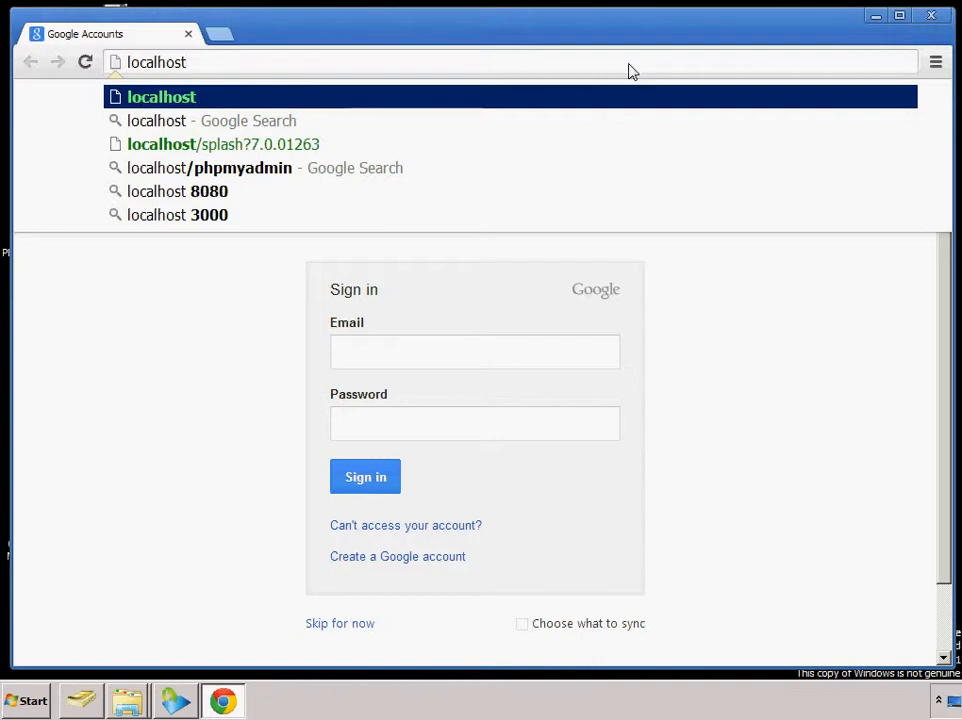
pyautogui.write(':80')
pyautogui.press('Return')
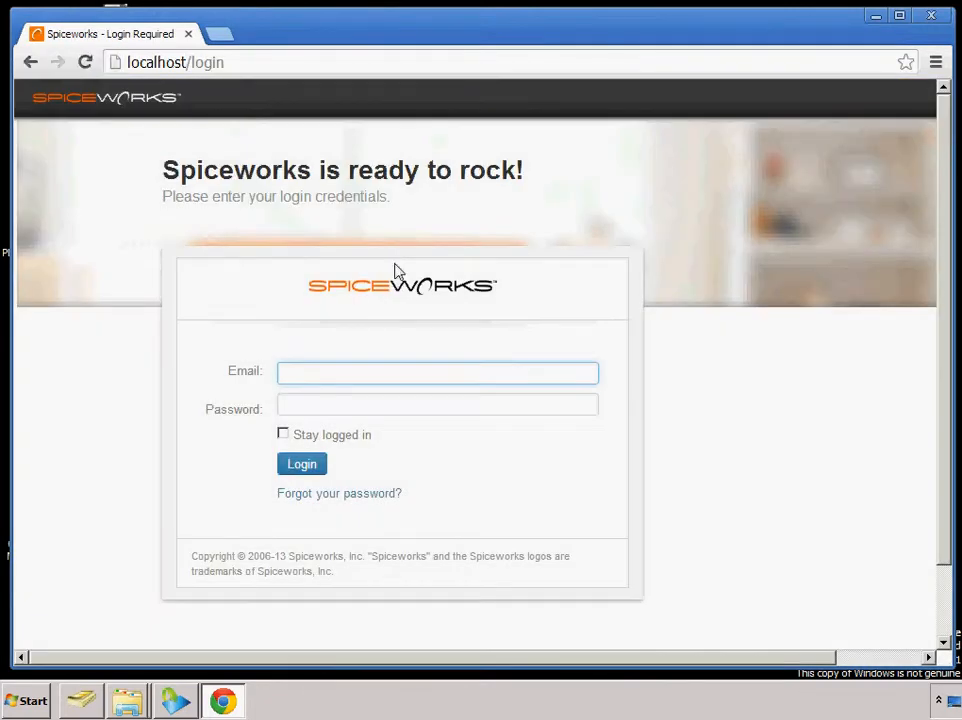
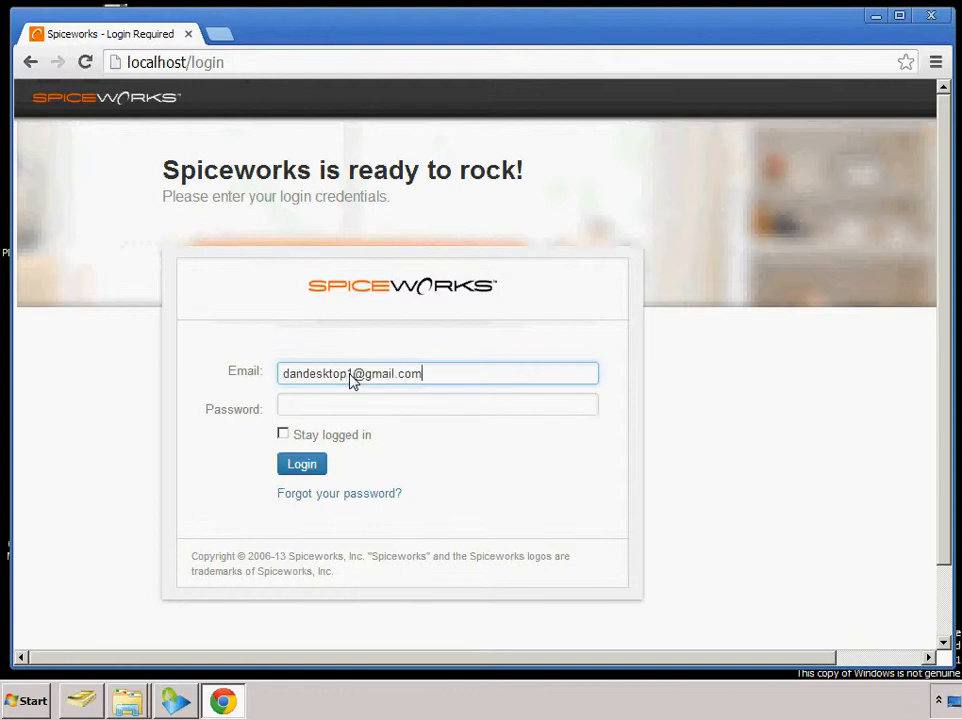
# Log in to Spiceworks with the account's e-mail and password
pyautogui.press('Tab')
pyautogui.write('•••••••••')
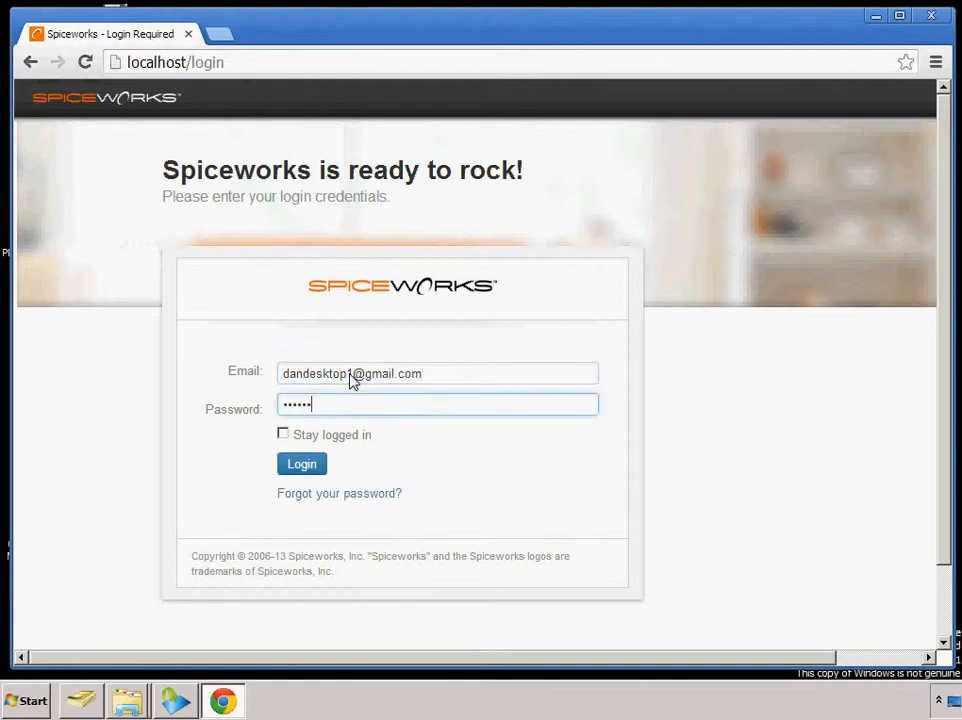
pyautogui.press('Return')
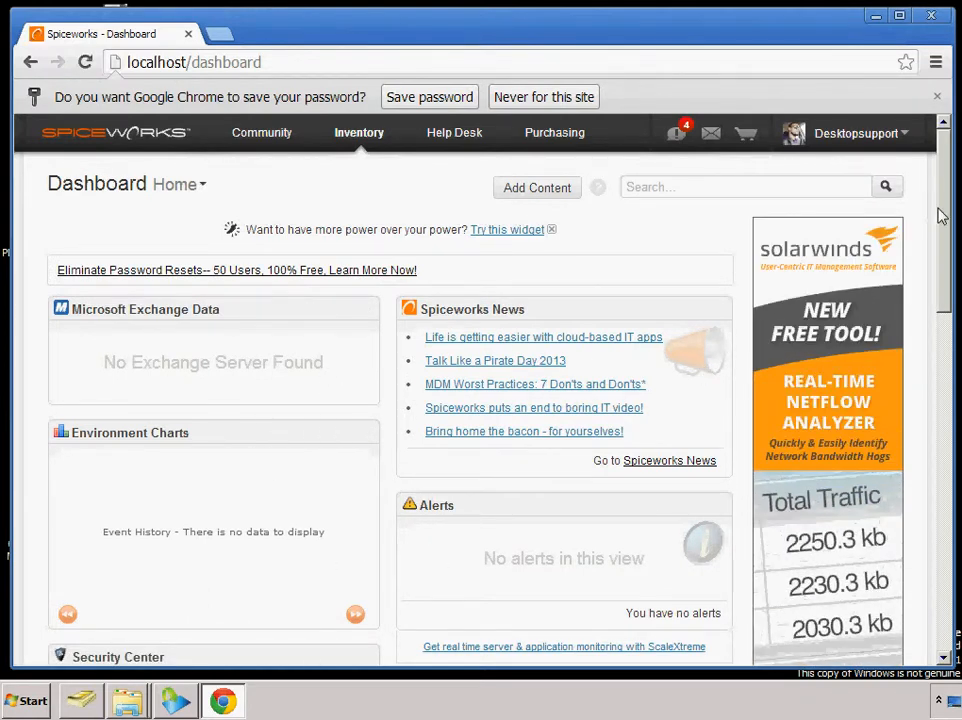
# Look over the dashboard and open the Spiceworks inventory settings
pyautogui.moveTo(943, 209); pyautogui.dragTo(933, 154)
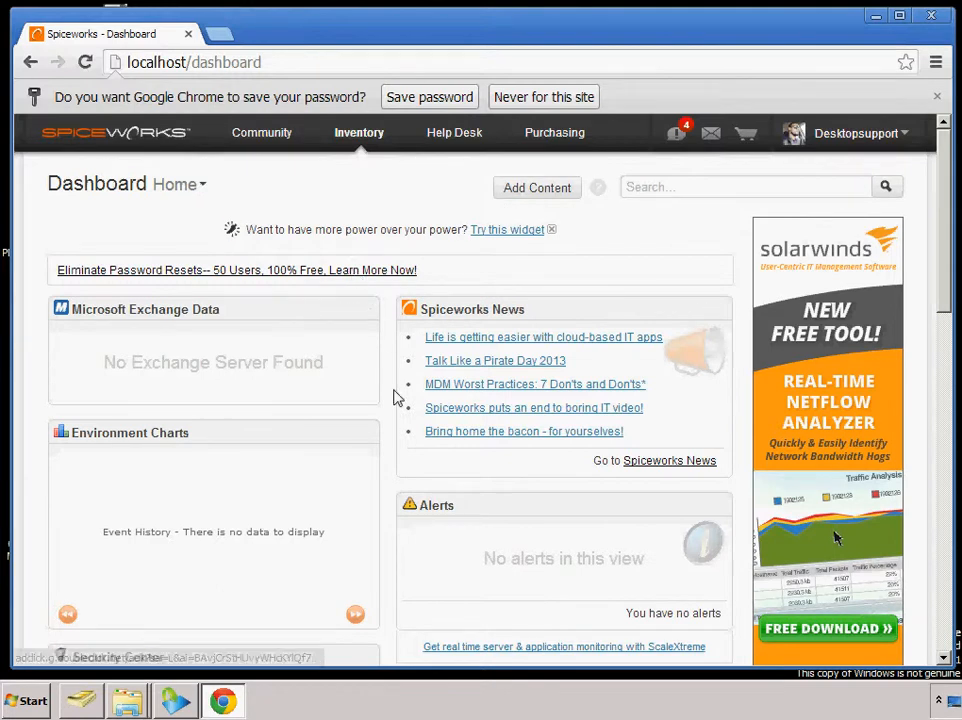
pyautogui.moveTo(430, 173)
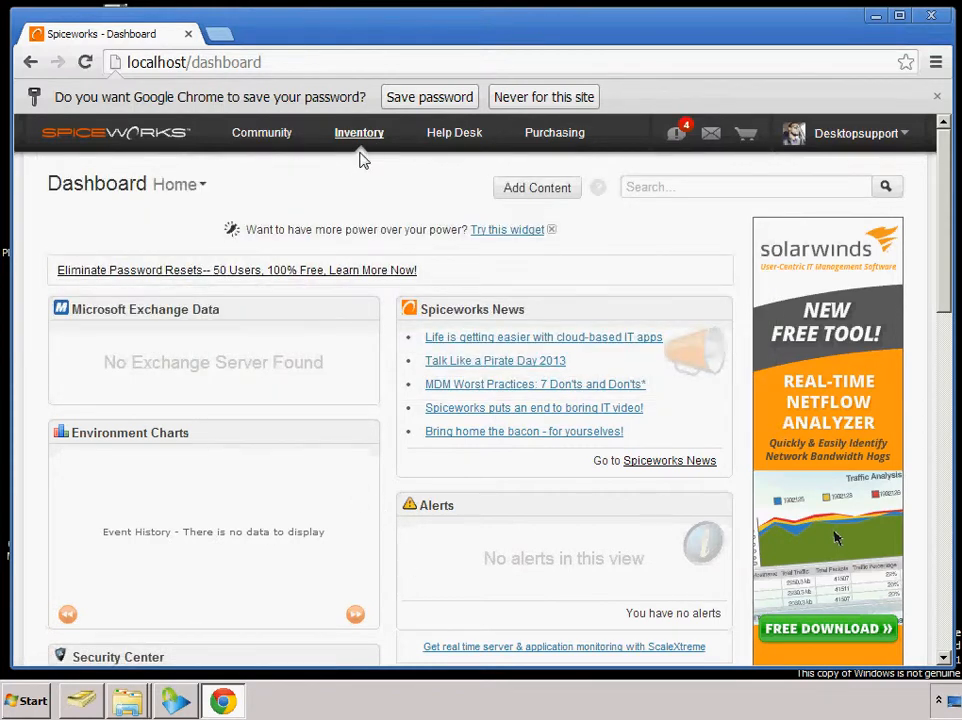
pyautogui.moveTo(275, 157)
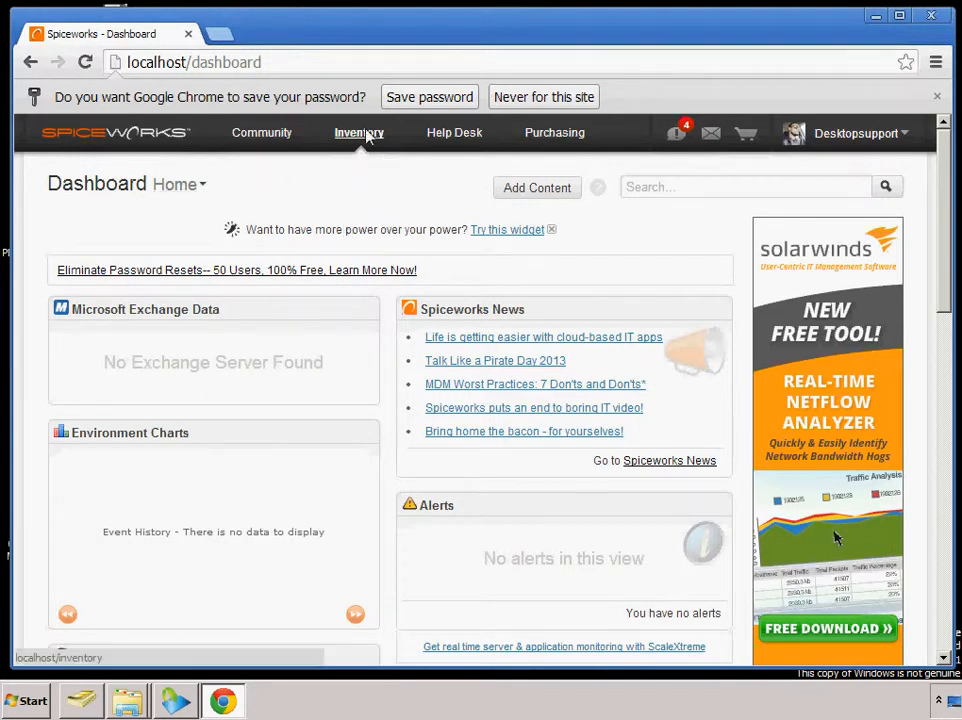
pyautogui.moveTo(359, 132)
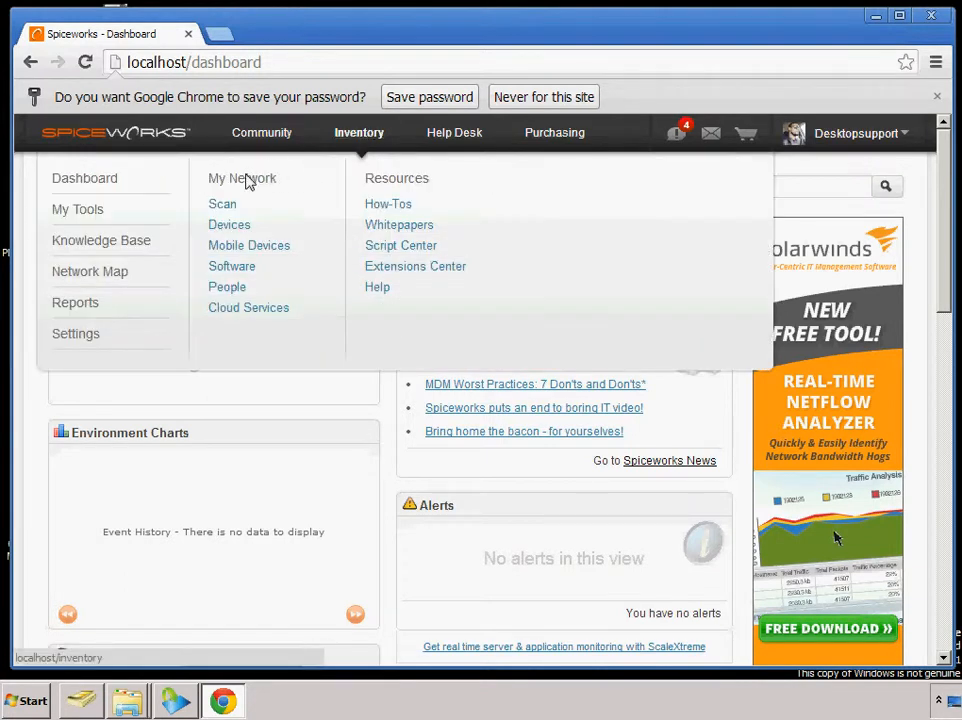
pyautogui.click(76, 334)
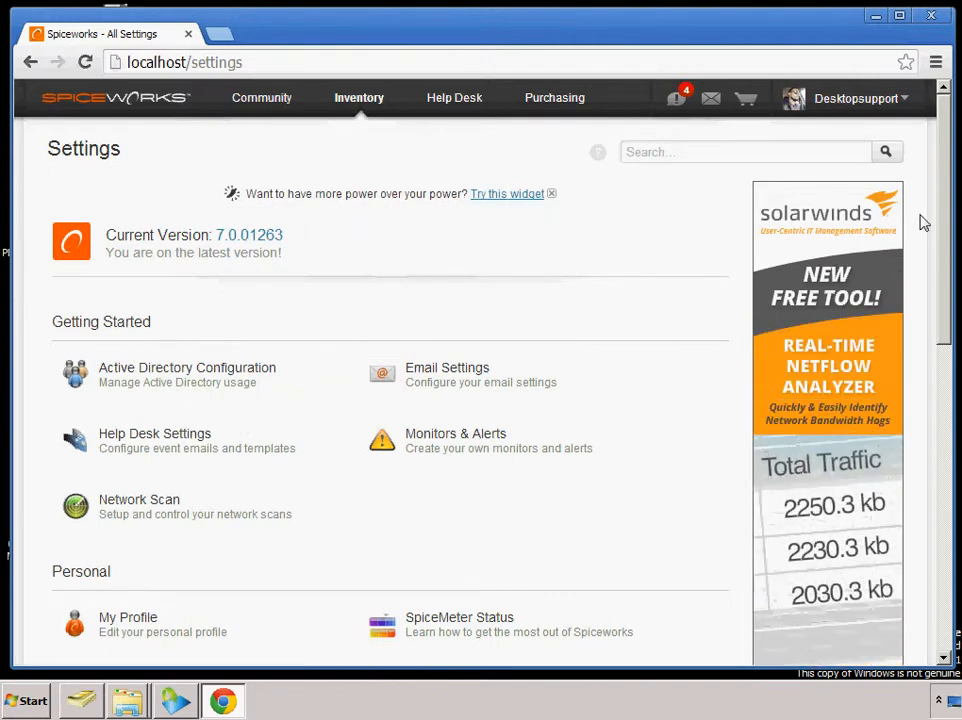
# Open the Network Scan settings and select the 172.18.10.1-254 IP range
pyautogui.moveTo(949, 280); pyautogui.dragTo(953, 221)
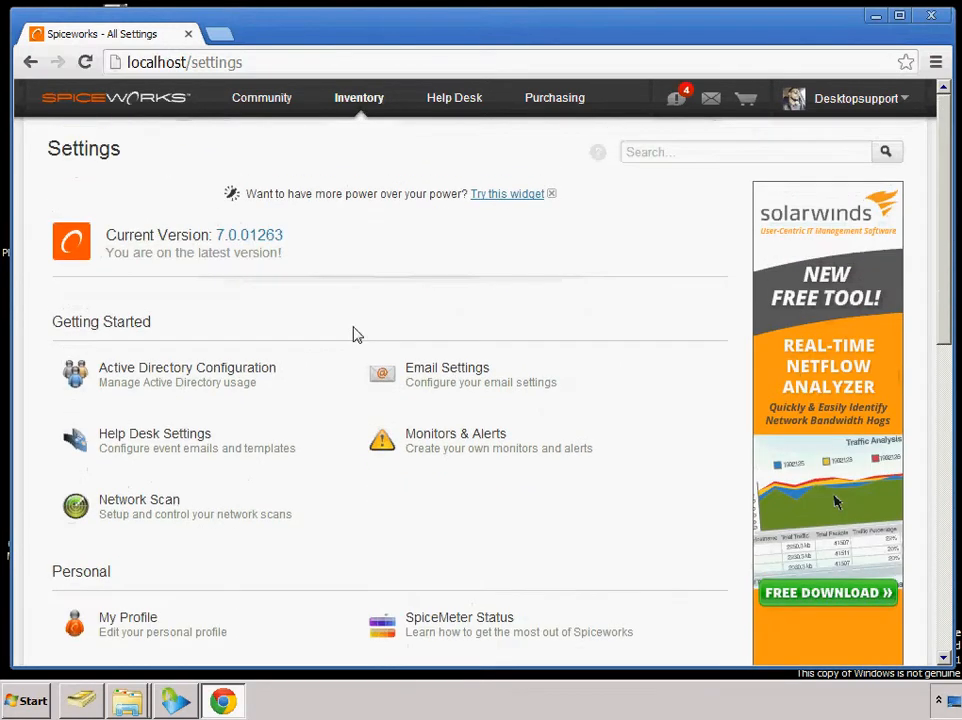
pyautogui.click(141, 510)
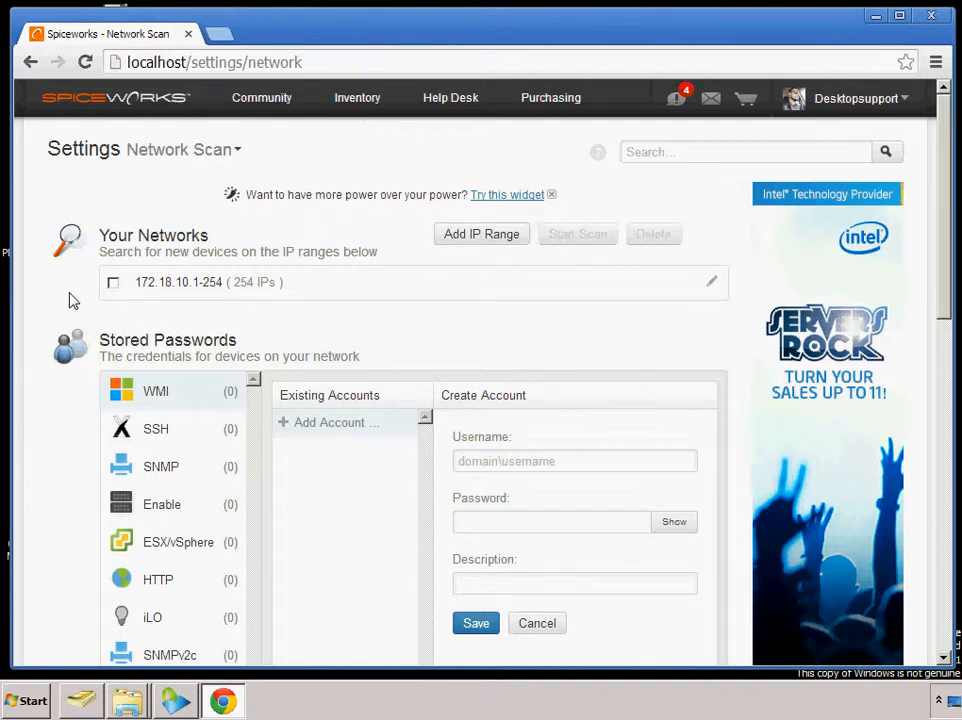
pyautogui.click(113, 285)
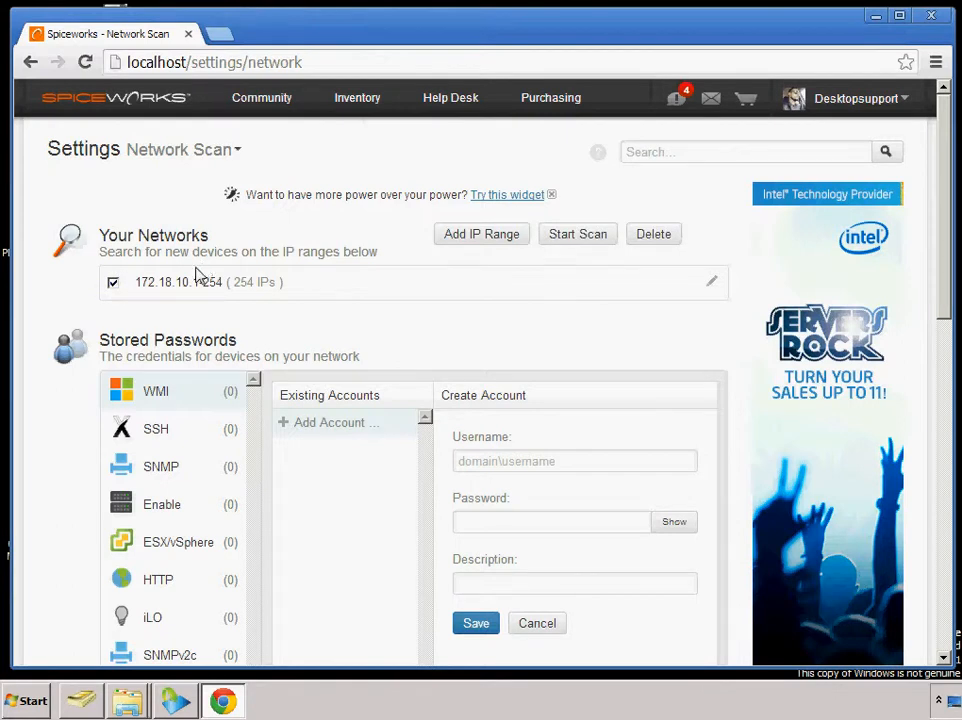
# Deselect the 172.18.10.1-254 range and start adding a WMI account to the stored passwords
pyautogui.click(113, 285)
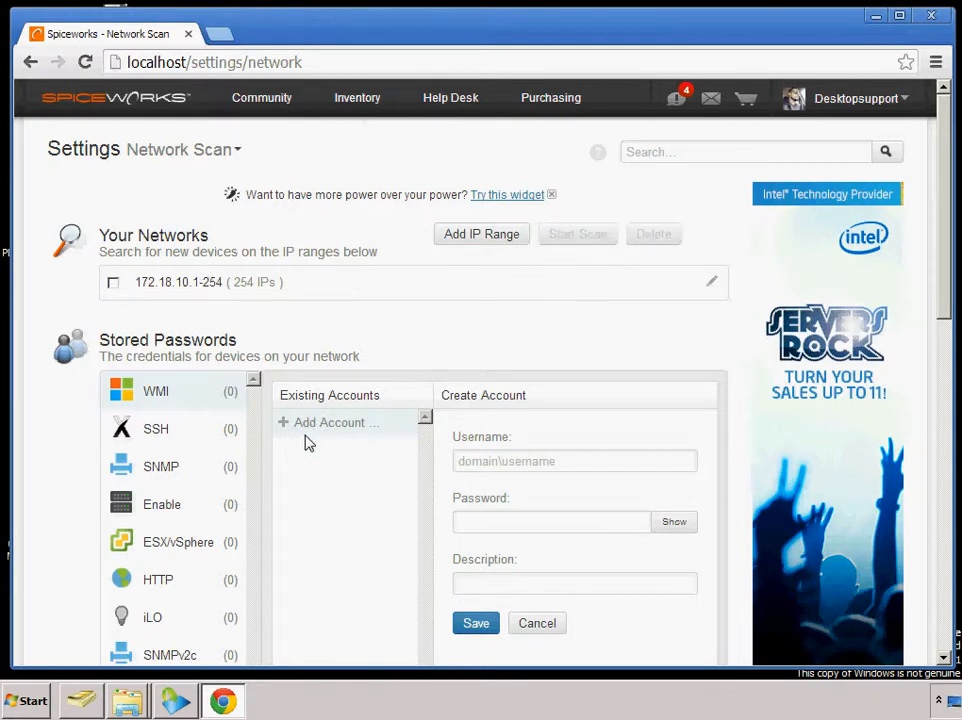
pyautogui.moveTo(940, 287); pyautogui.dragTo(930, 343)
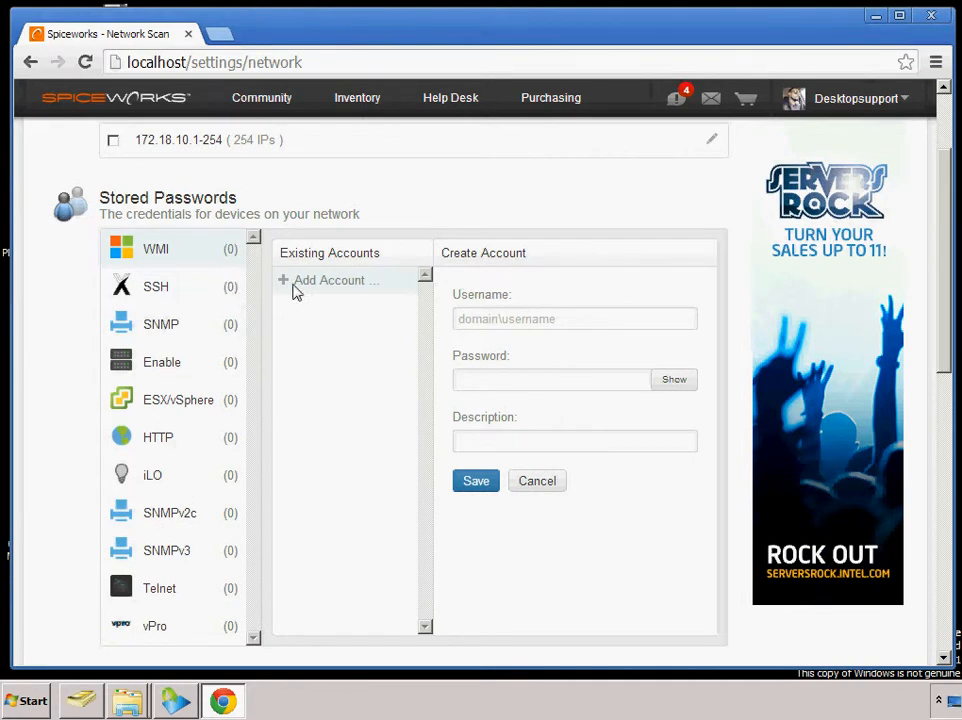
pyautogui.click(245, 280)
pyautogui.doubleClick(324, 284)
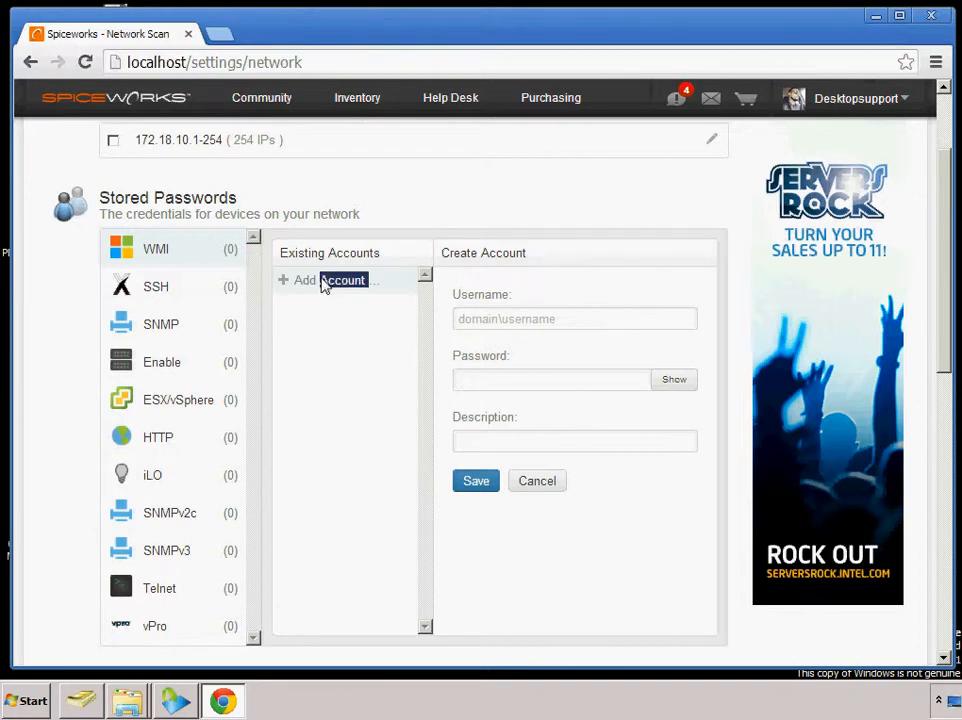
pyautogui.click(290, 281)
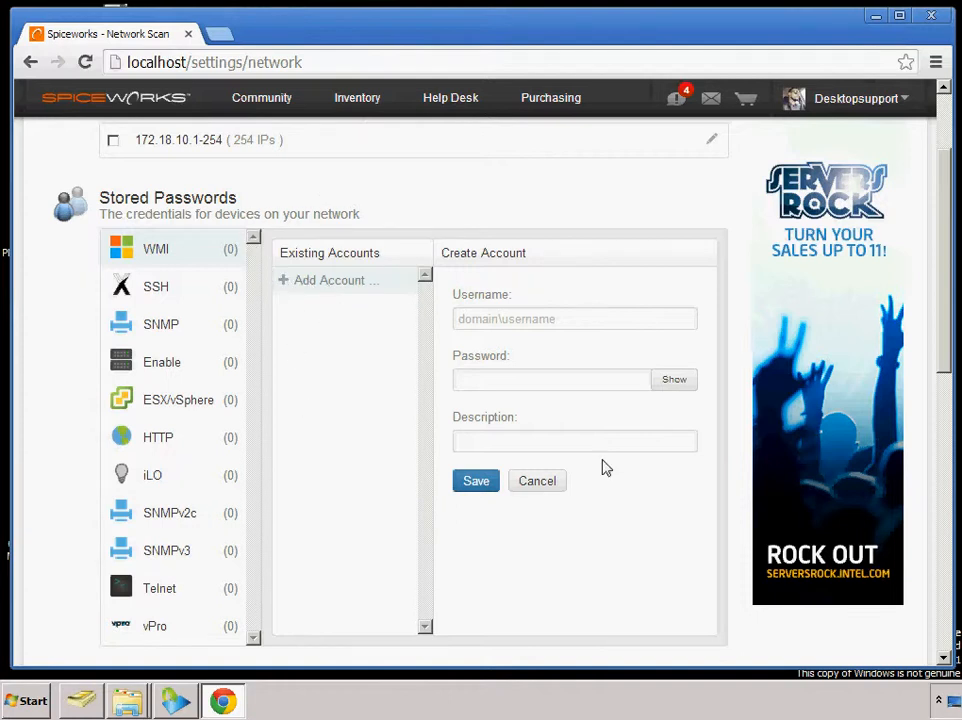
# Fill in the new WMI account with the domain username, its password and the description admin, and save it
pyautogui.click(529, 318)
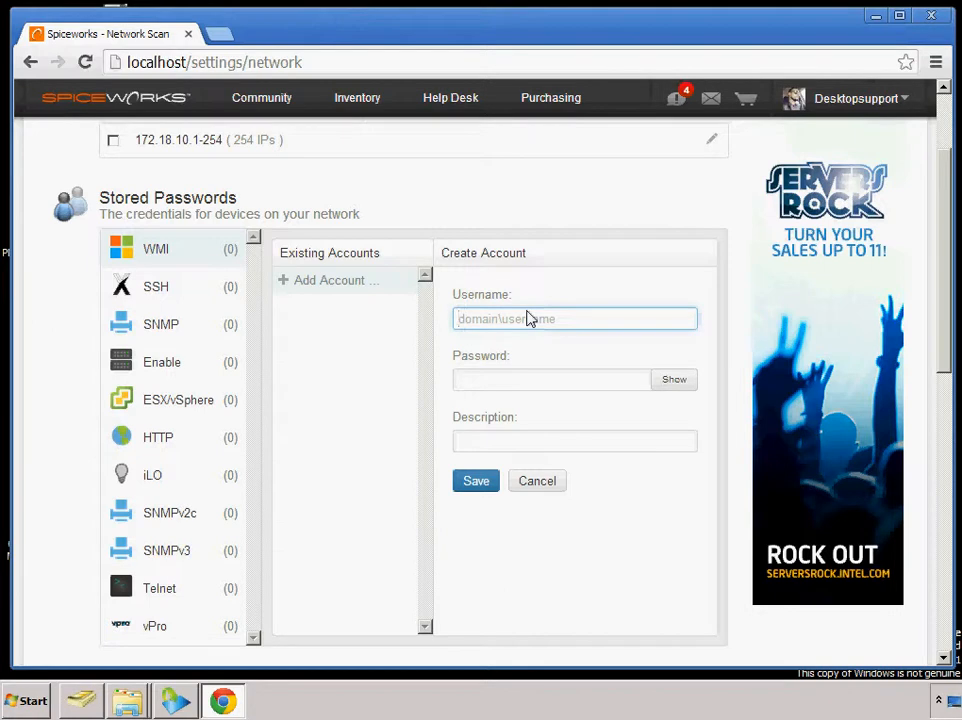
pyautogui.click(507, 392)
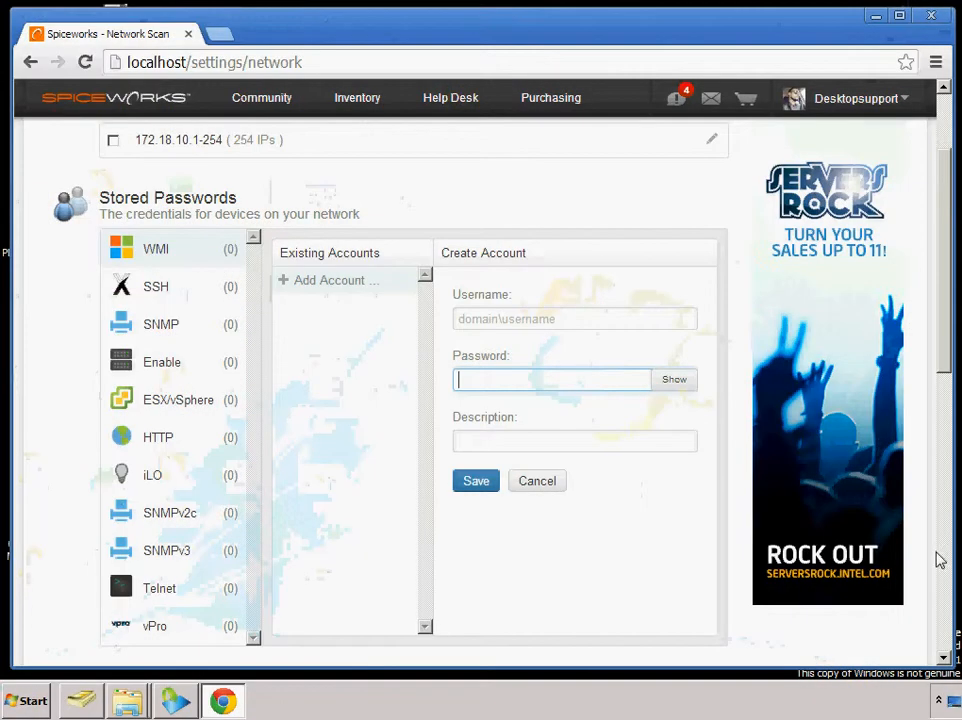
pyautogui.click(573, 321)
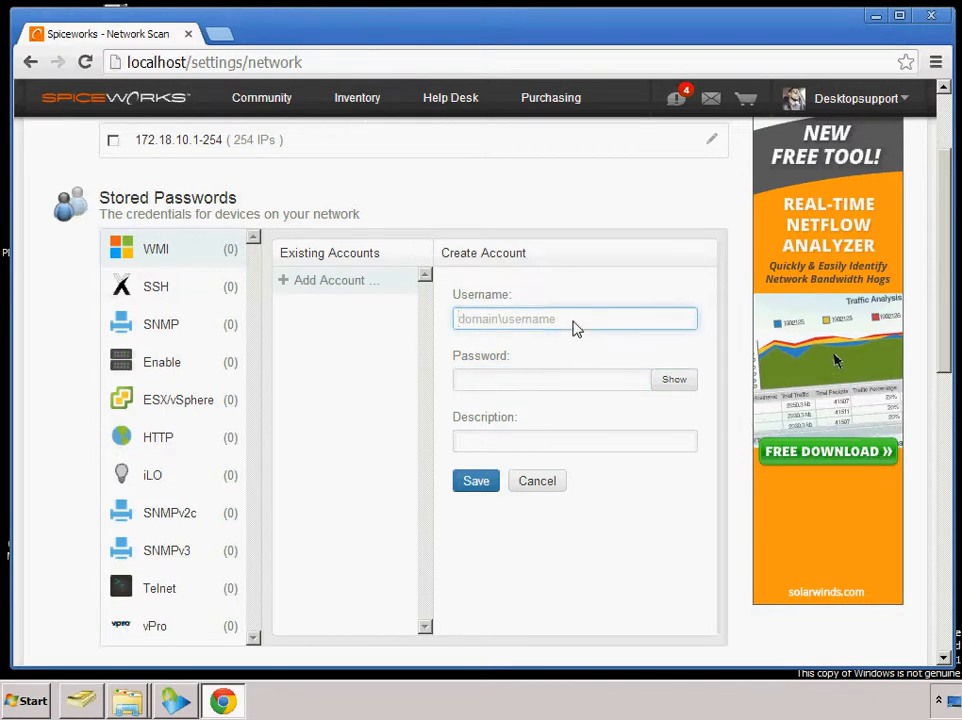
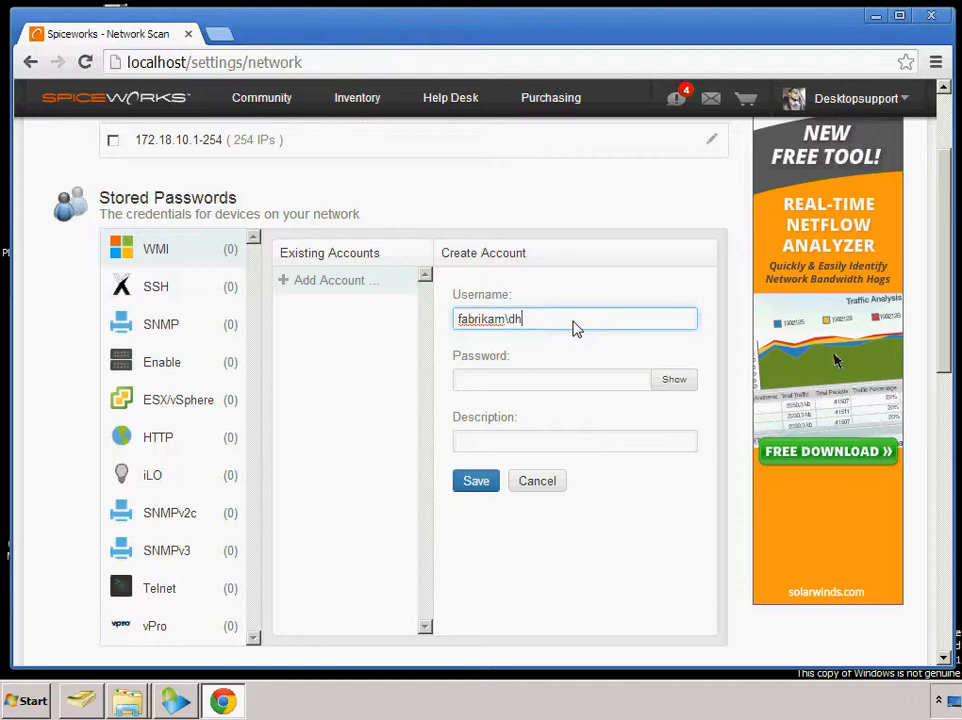
pyautogui.click(540, 385)
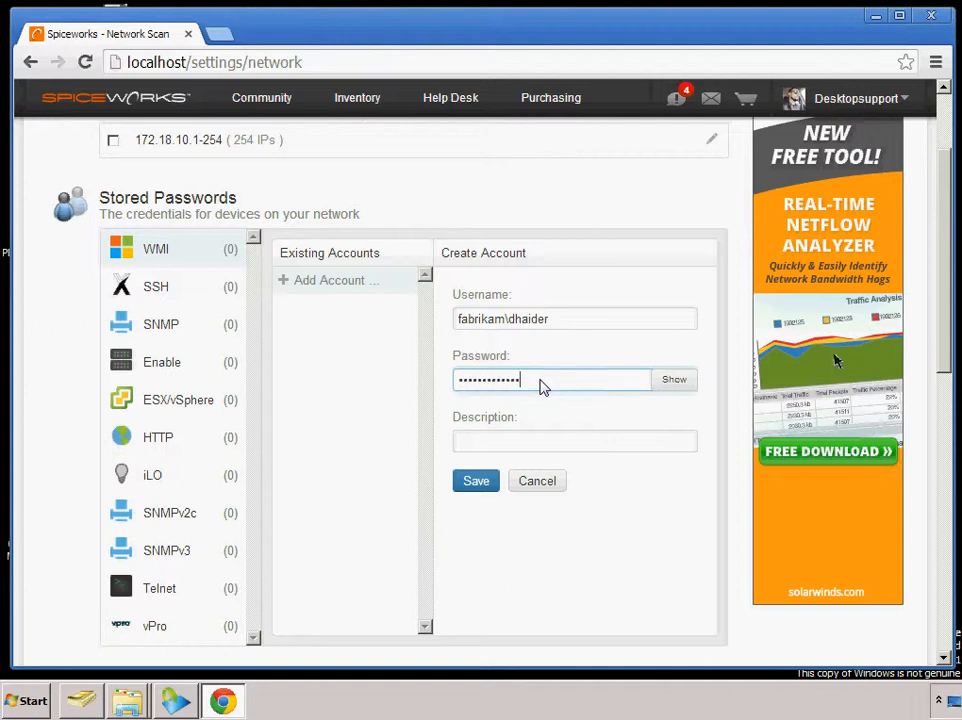
pyautogui.click(505, 447)
pyautogui.write('admin')
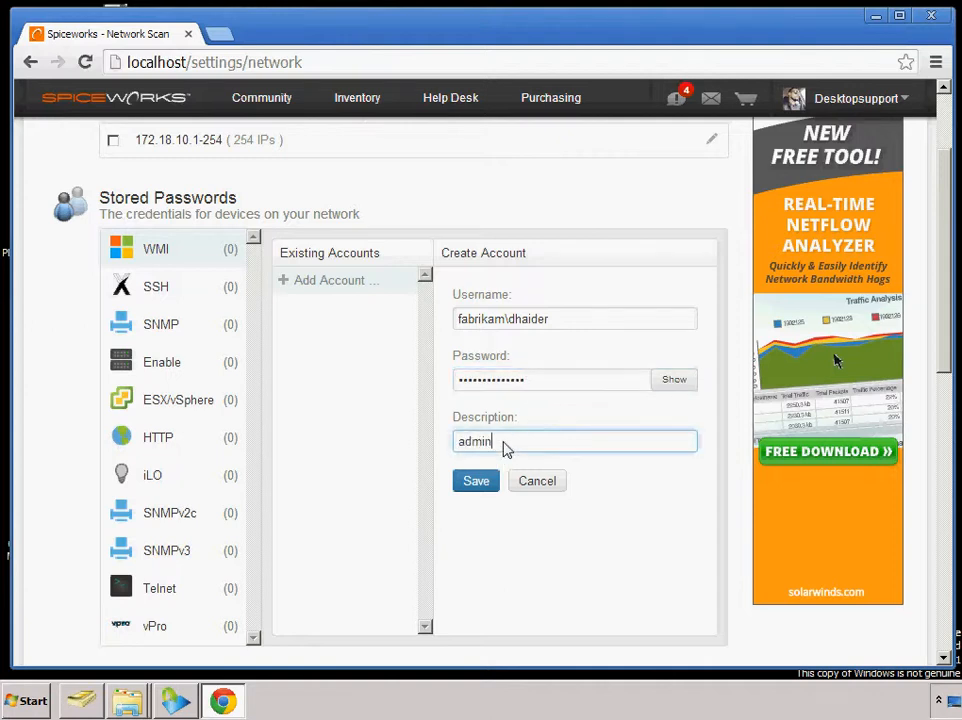
pyautogui.click(475, 488)
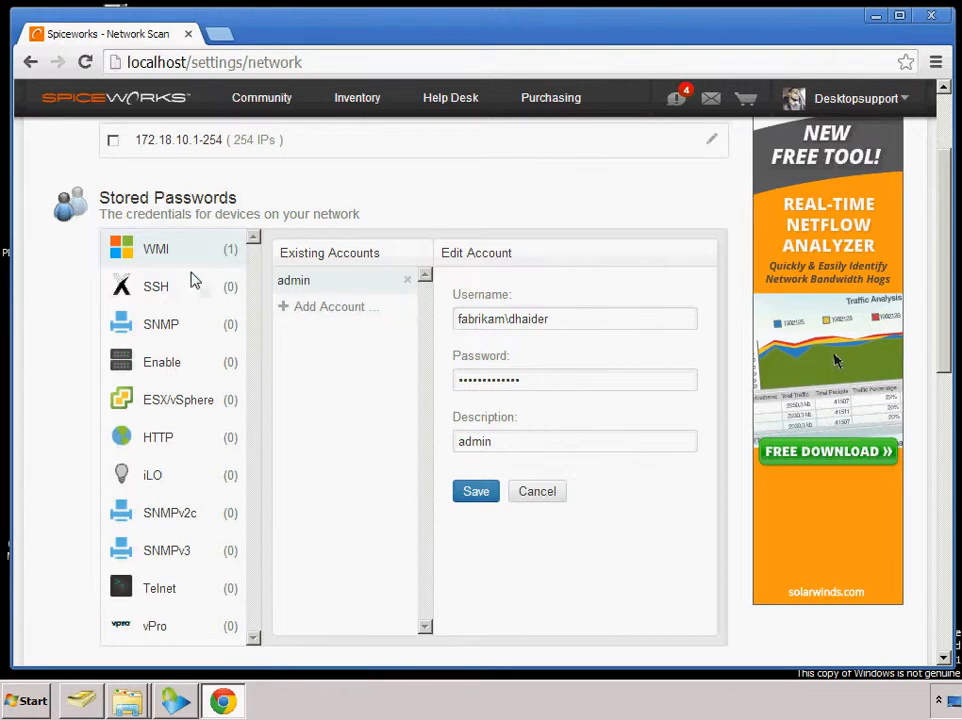
# Select the 172.18.10.1-254 IP range and start the network scan
pyautogui.click(113, 142)
pyautogui.moveTo(945, 339); pyautogui.dragTo(958, 215)
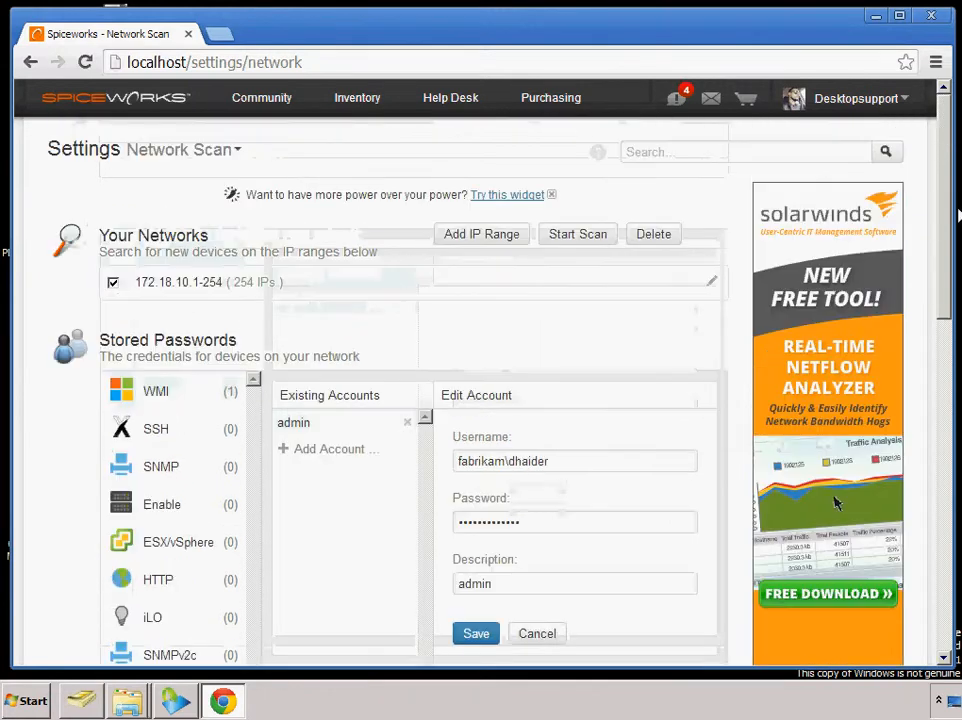
pyautogui.click(602, 240)
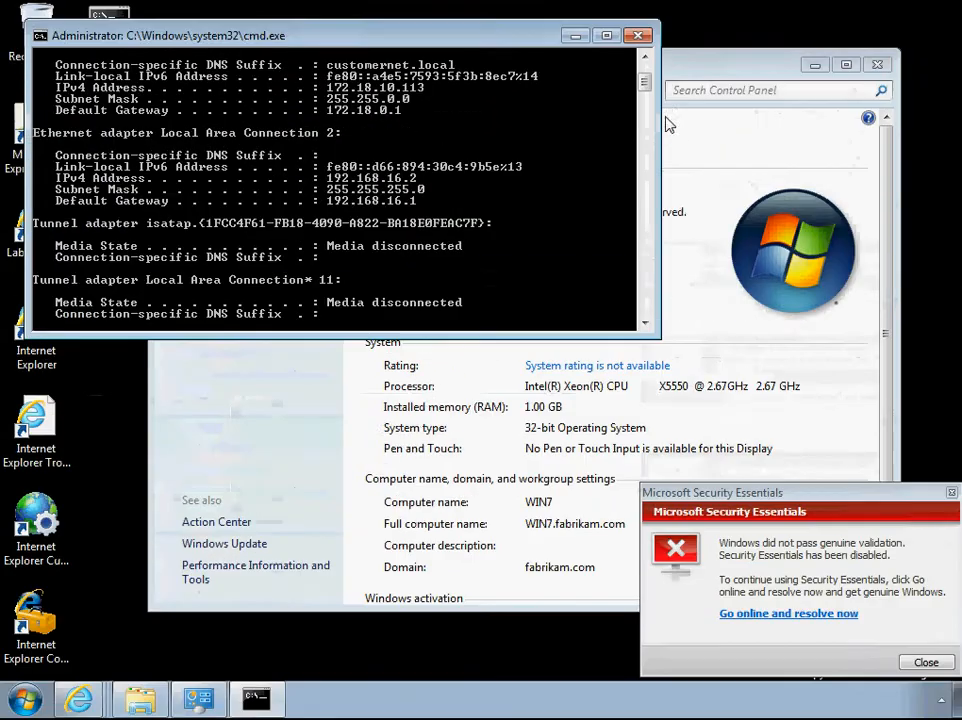
# Switch to the Windows 7 machine and close its System window and the Microsoft Security Essentials notification
pyautogui.click(637, 35)
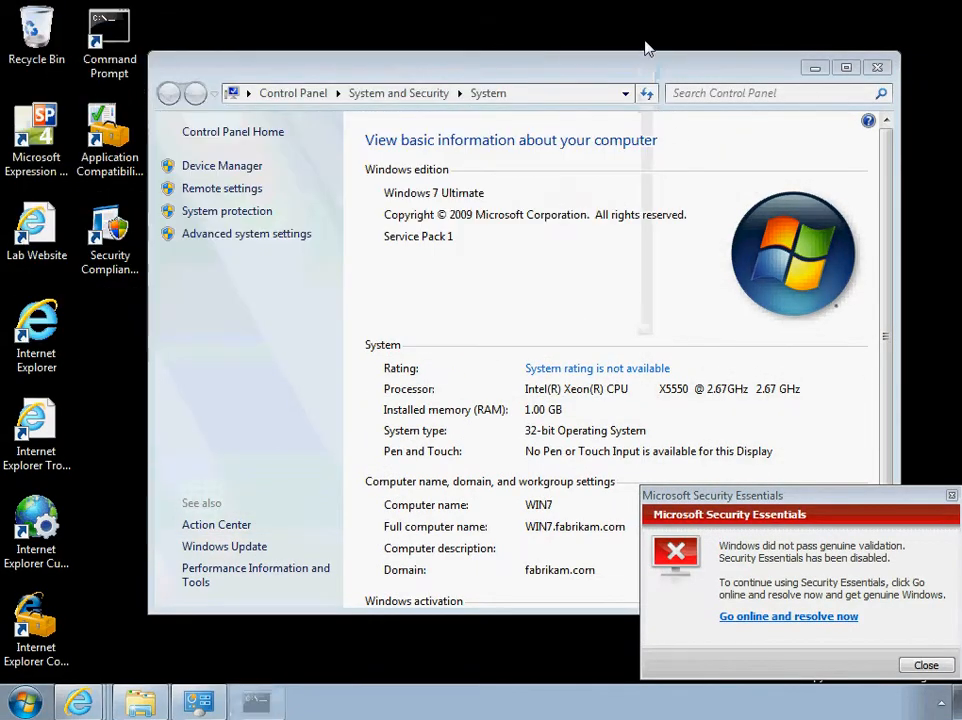
pyautogui.click(878, 68)
pyautogui.click(950, 495)
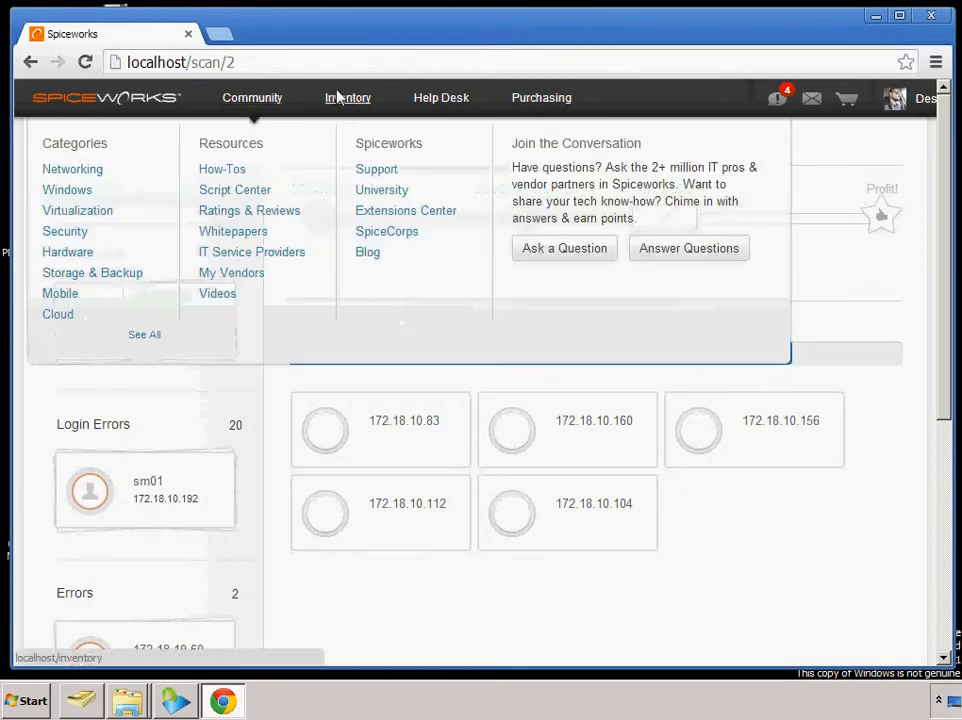
# Open the Spiceworks inventory, dismiss the Active Directory Groups notice and open the Workstations group
pyautogui.click(340, 99)
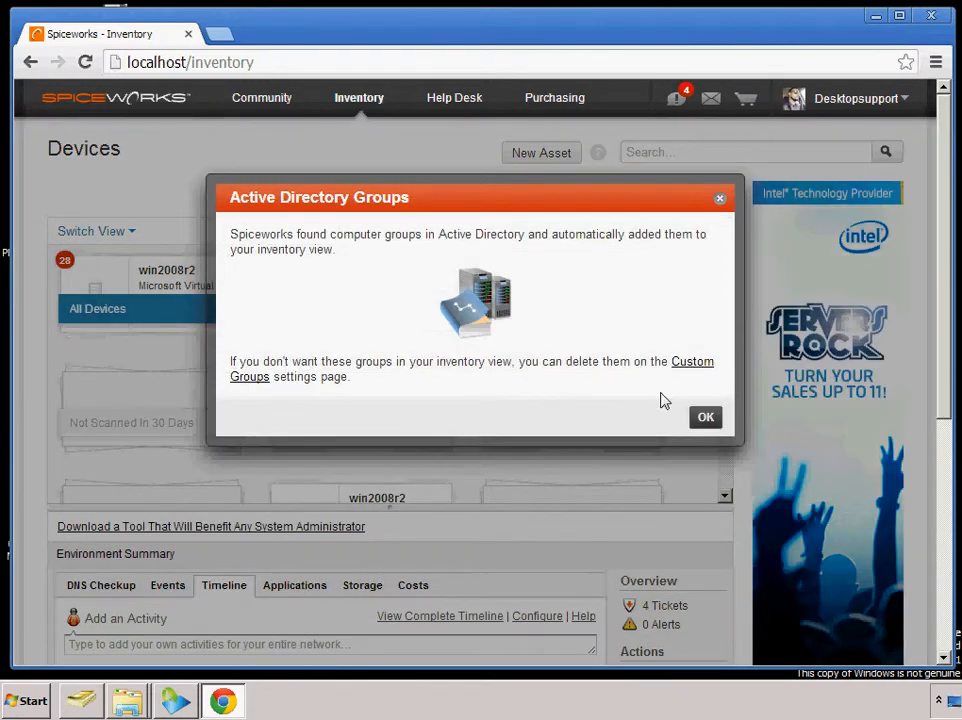
pyautogui.click(706, 418)
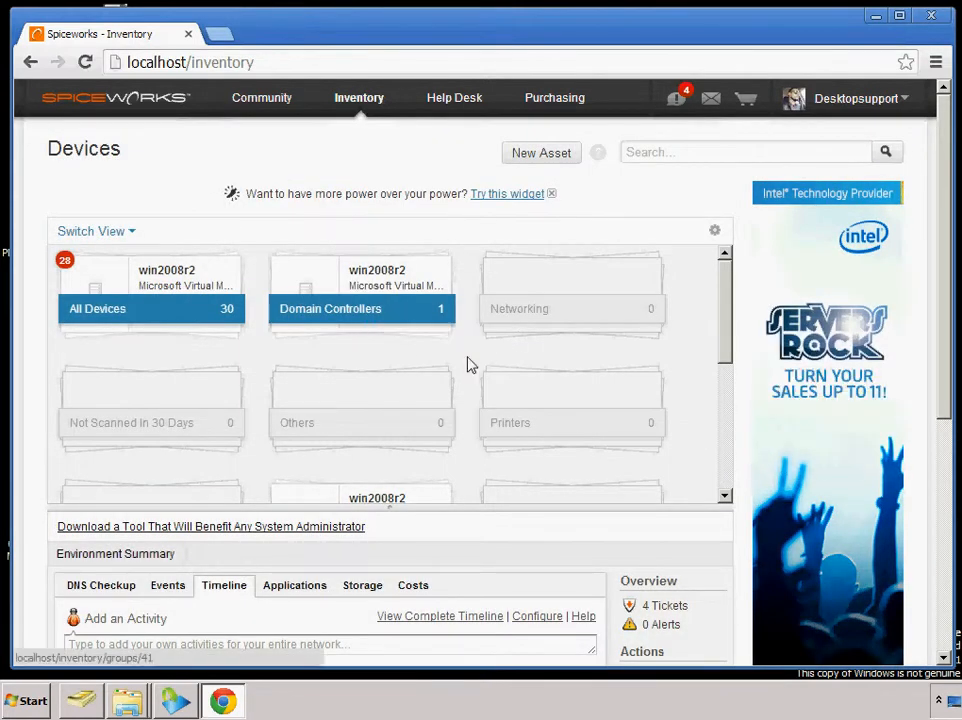
pyautogui.moveTo(721, 316); pyautogui.dragTo(730, 444)
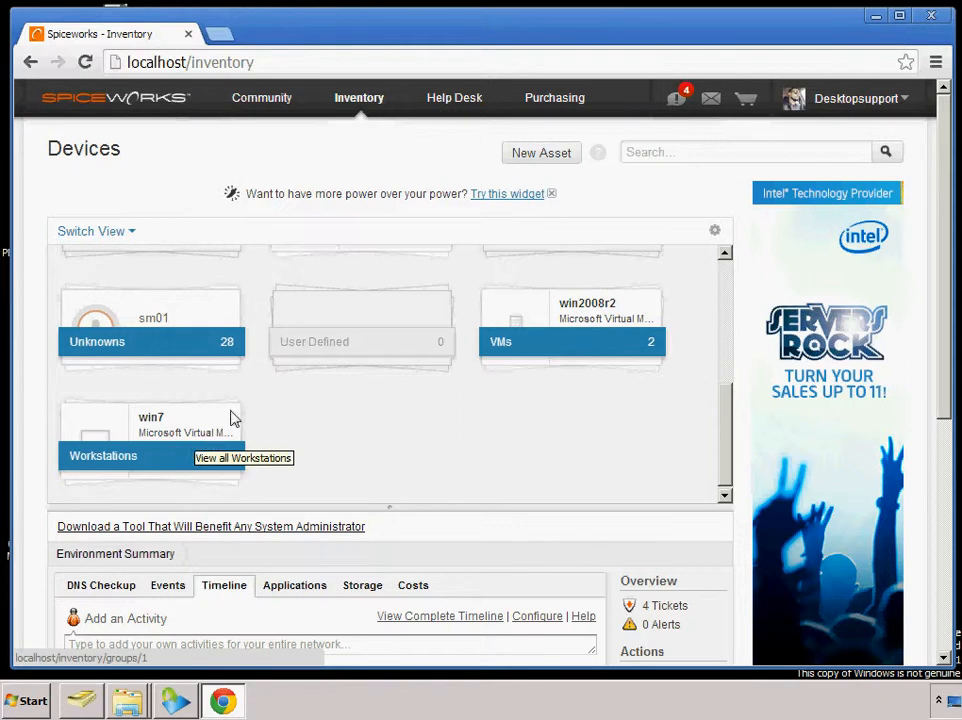
pyautogui.click(190, 430)
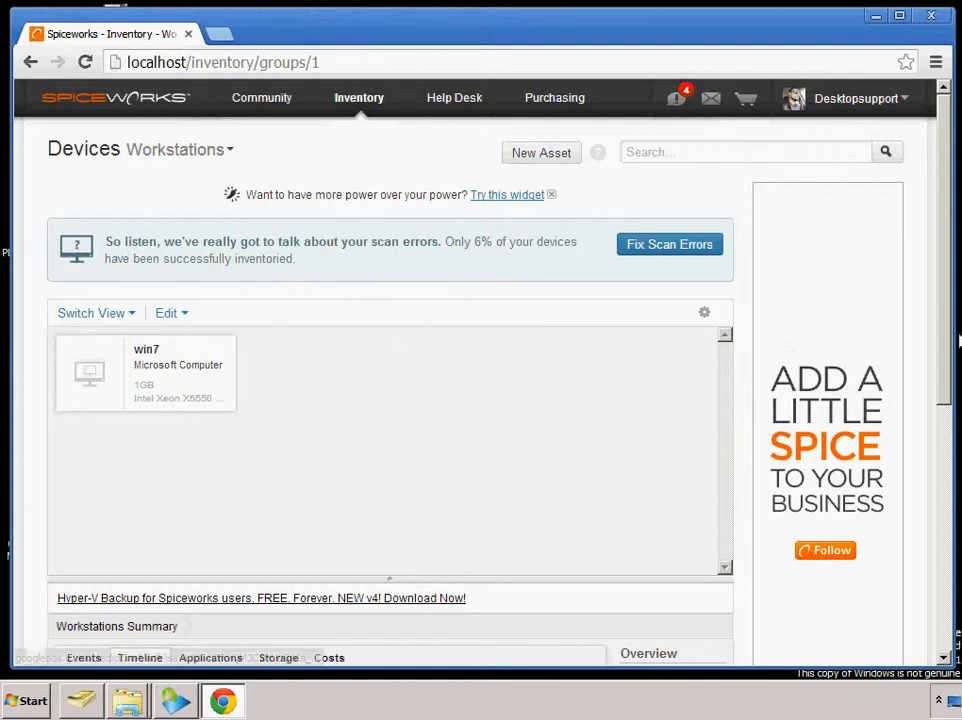
# Examine the installed applications and the drive storage in the Workstations summary
pyautogui.moveTo(947, 344); pyautogui.dragTo(953, 444)
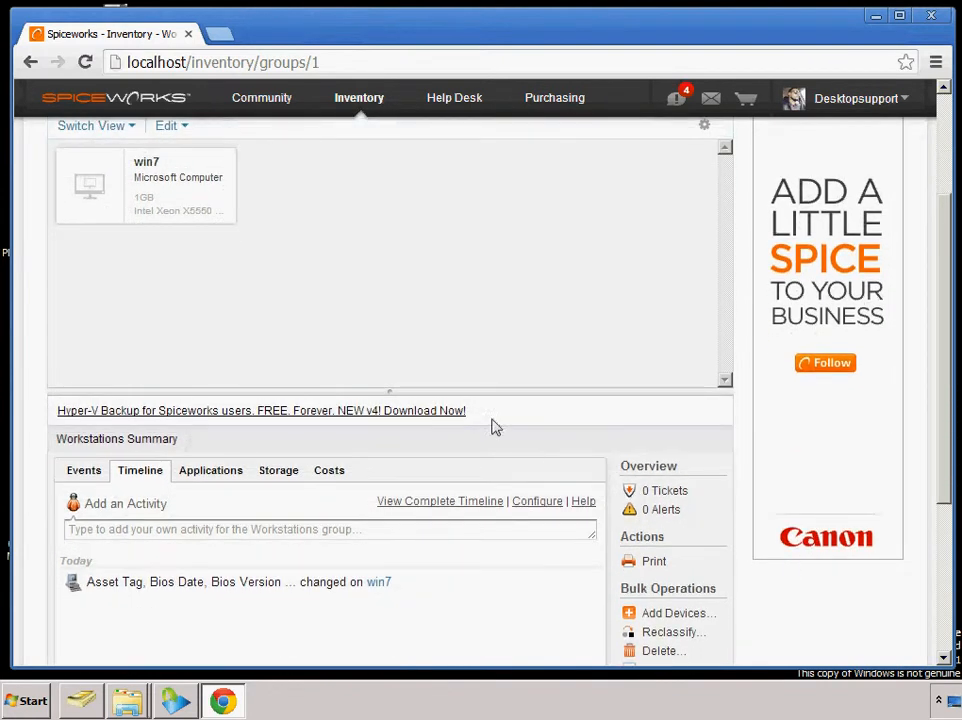
pyautogui.click(219, 472)
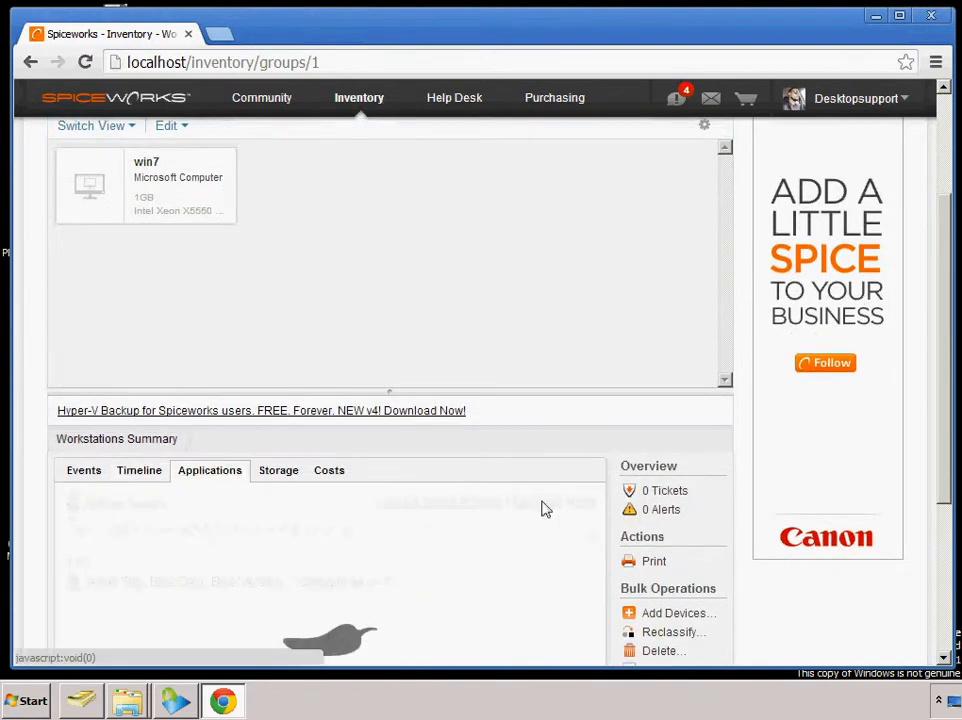
pyautogui.moveTo(953, 371); pyautogui.dragTo(952, 458)
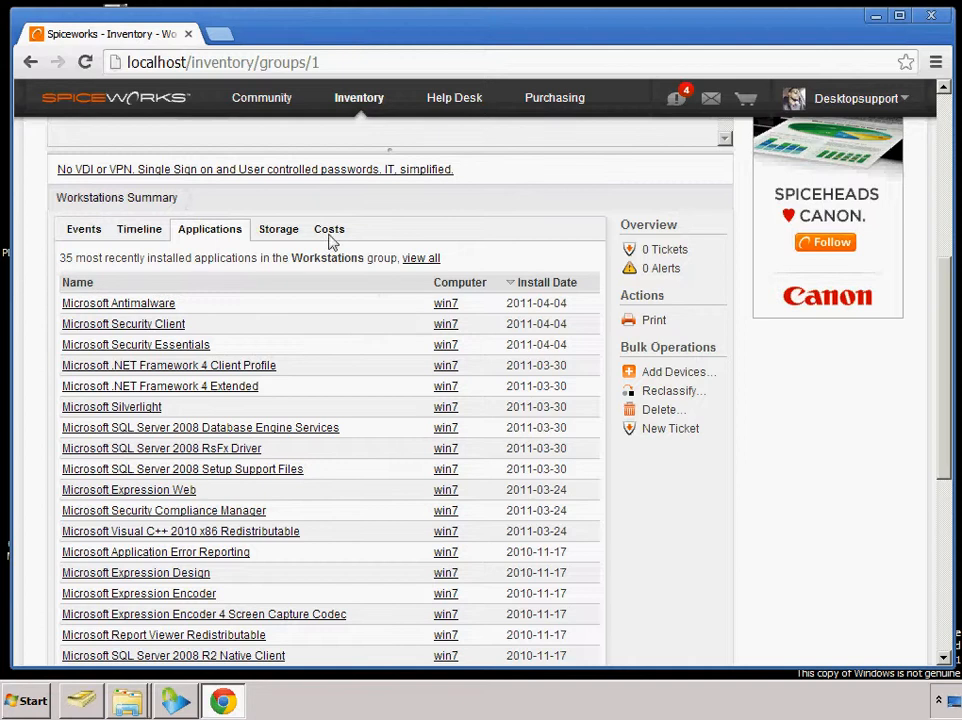
pyautogui.click(282, 233)
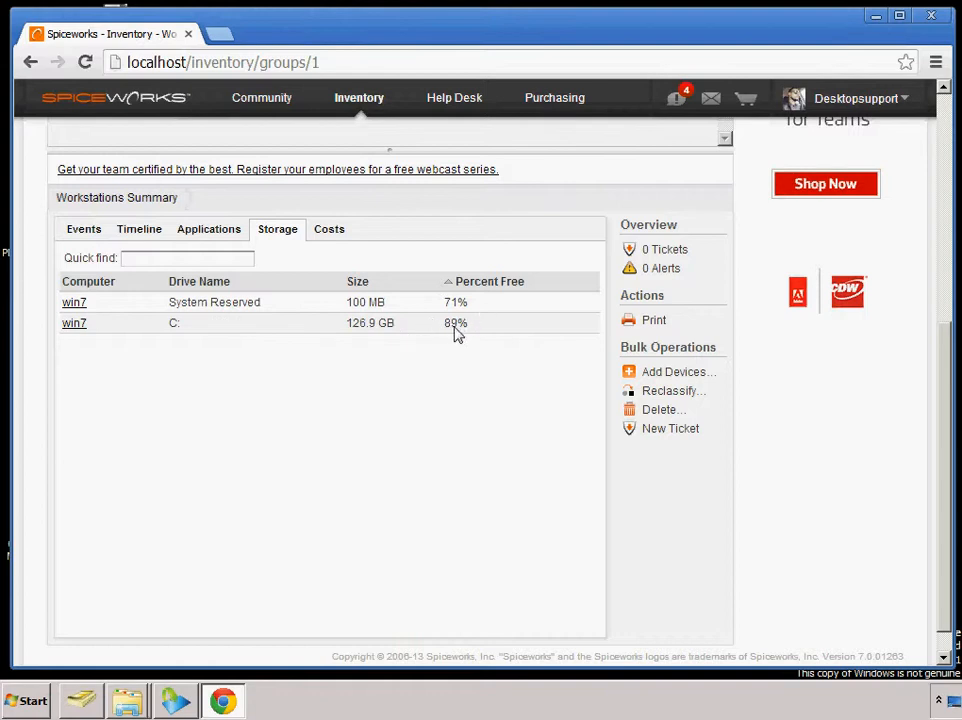
pyautogui.moveTo(945, 482); pyautogui.dragTo(950, 397)
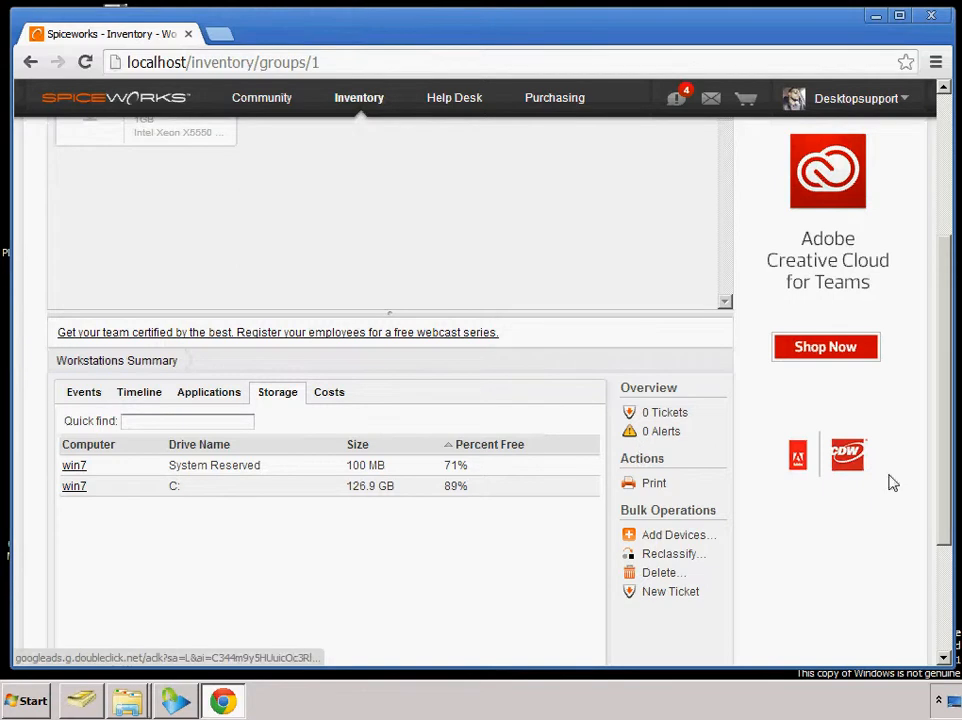
pyautogui.moveTo(949, 515); pyautogui.dragTo(950, 307)
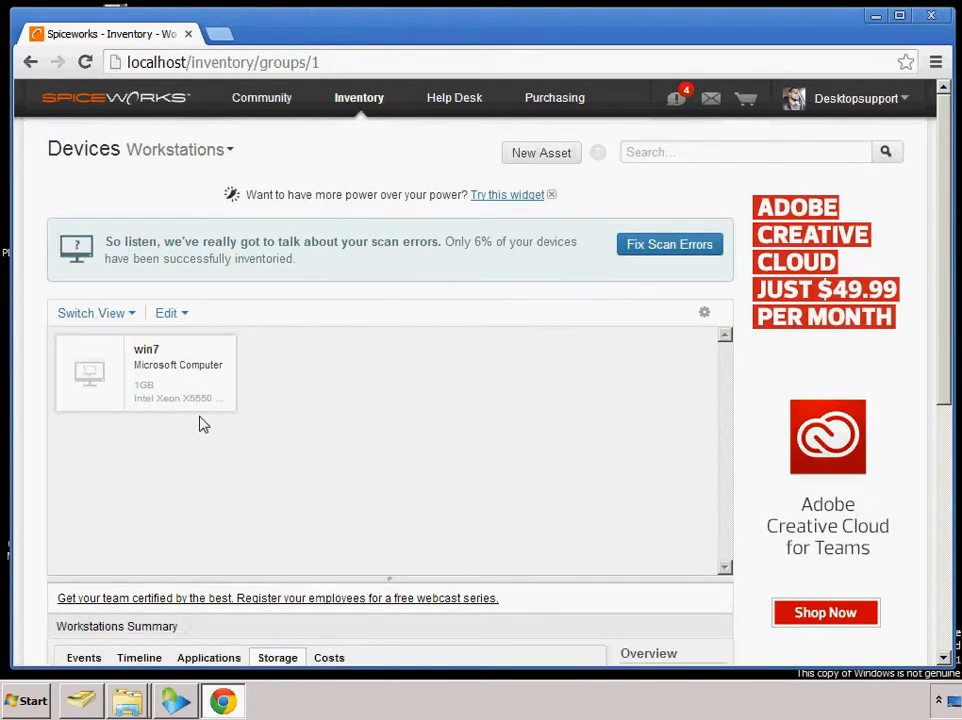
# Search Spiceworks for win7
pyautogui.click(661, 162)
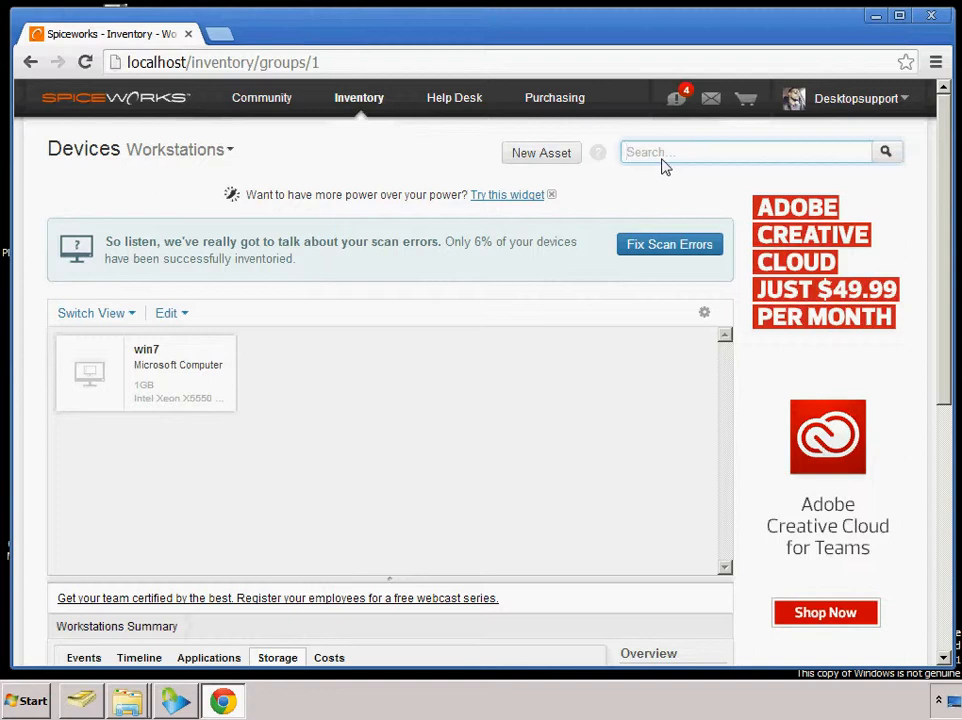
pyautogui.write('win7')
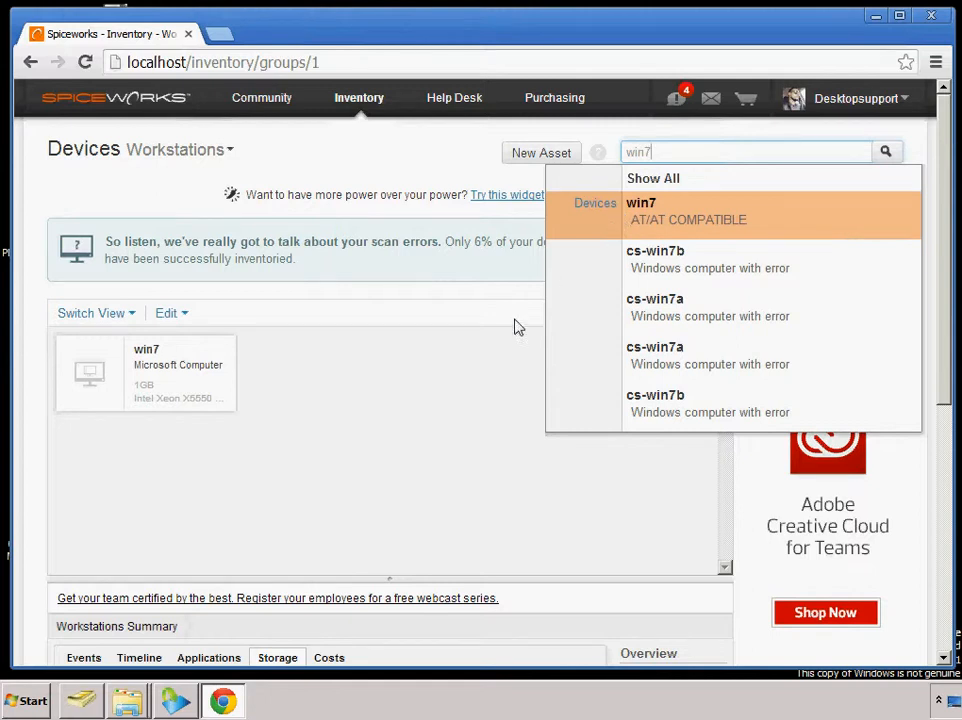
# Review the timeline and the event history in the Workstations summary
pyautogui.moveTo(946, 316); pyautogui.dragTo(938, 485)
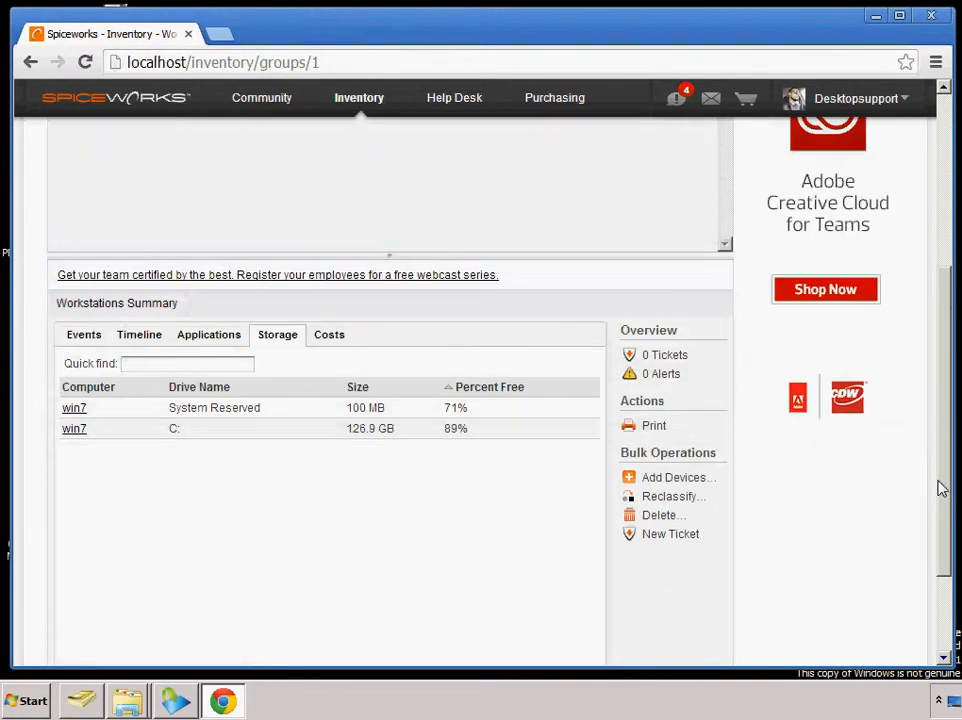
pyautogui.click(127, 340)
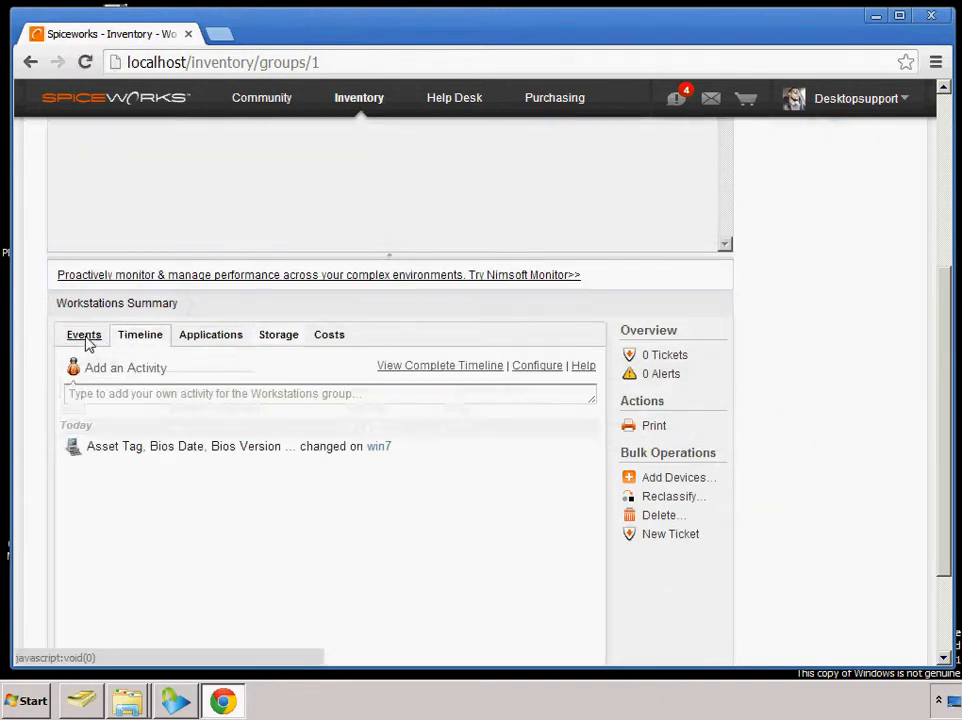
pyautogui.click(86, 339)
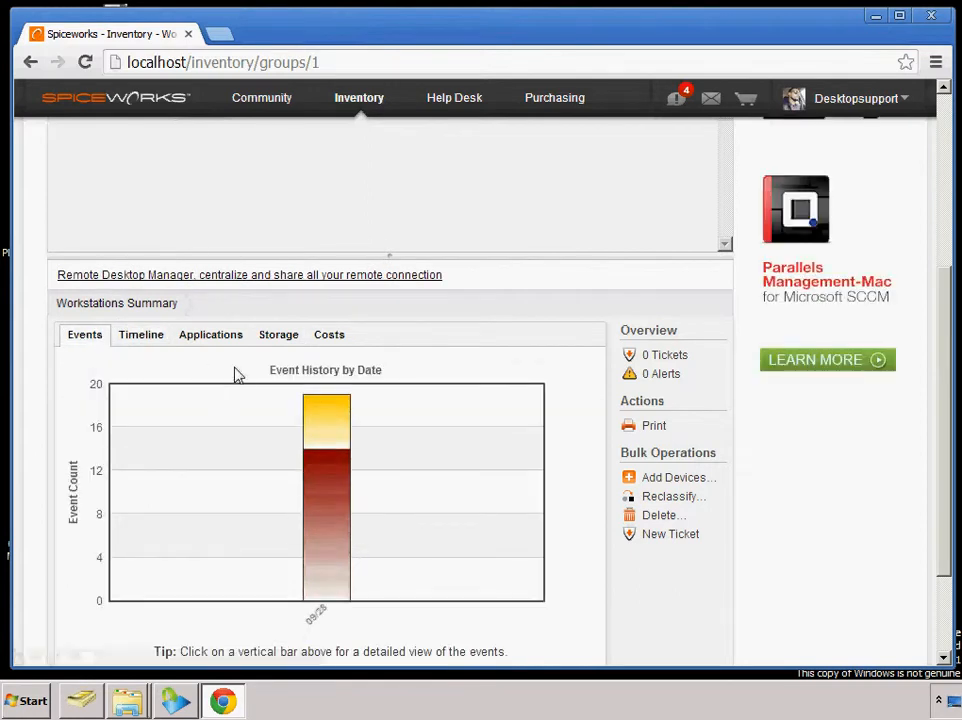
pyautogui.moveTo(945, 418); pyautogui.dragTo(947, 262)
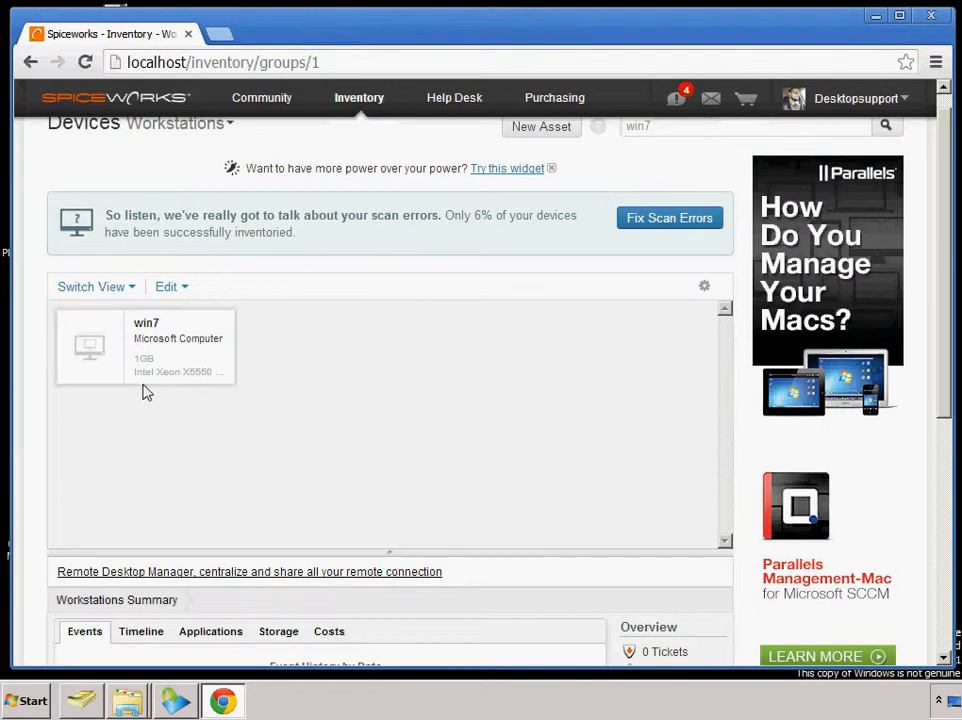
# Open the win7 device's details and examine its hardware, operating system and available tools
pyautogui.click(105, 358)
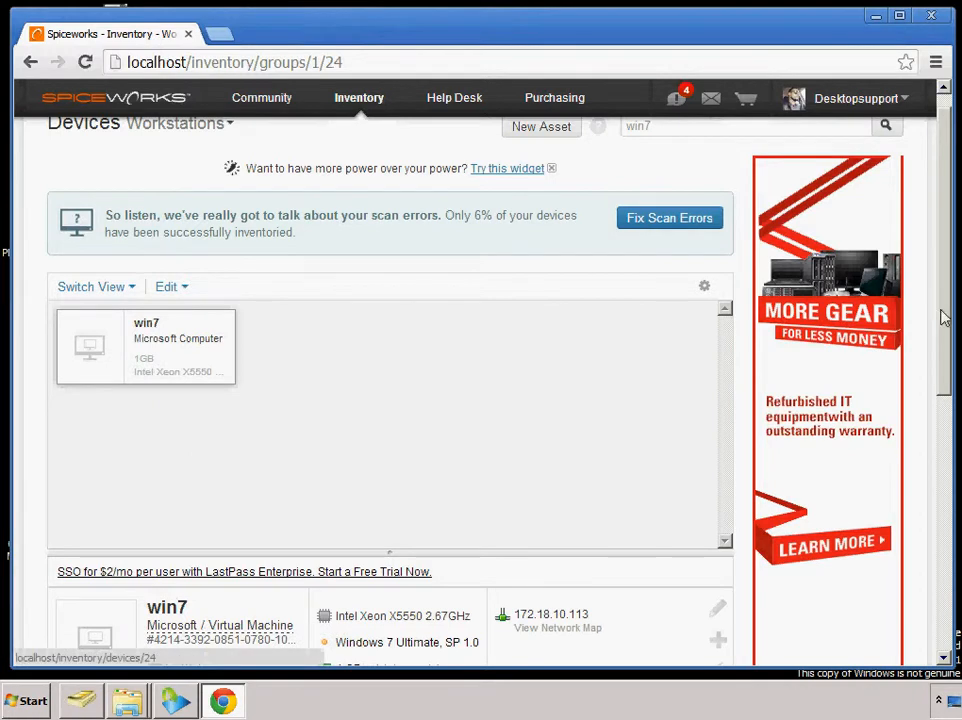
pyautogui.moveTo(944, 318); pyautogui.dragTo(952, 410)
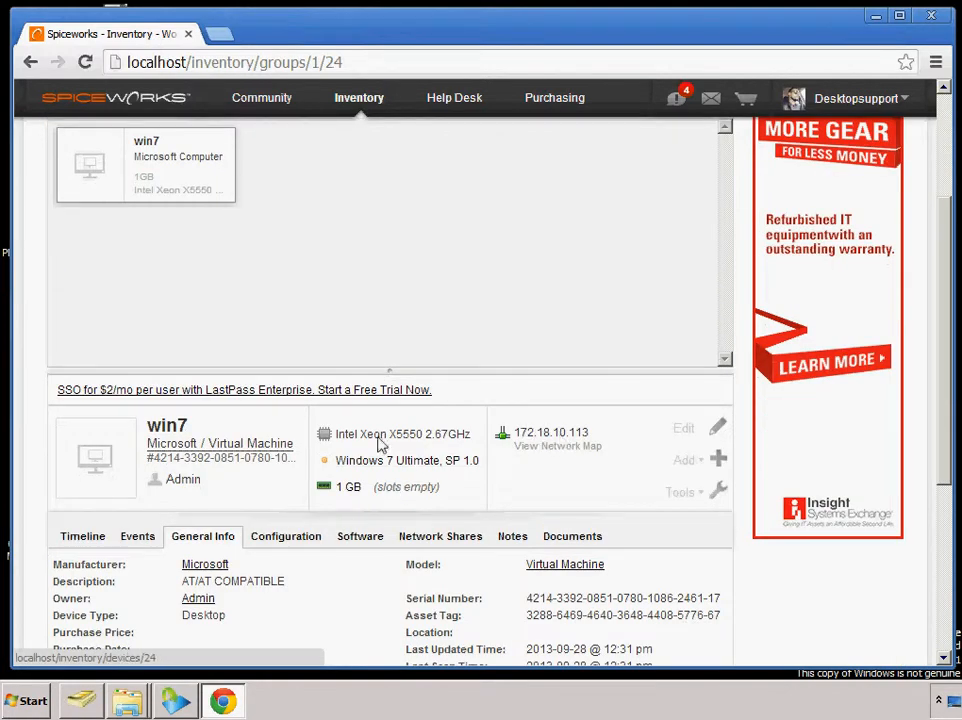
pyautogui.moveTo(352, 489)
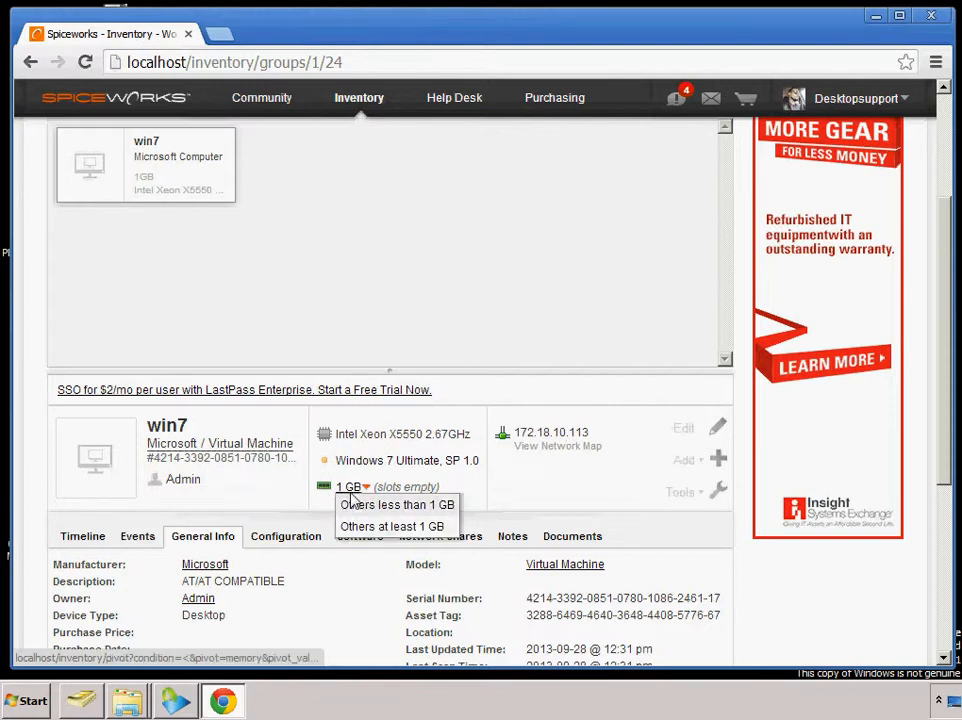
pyautogui.moveTo(376, 457)
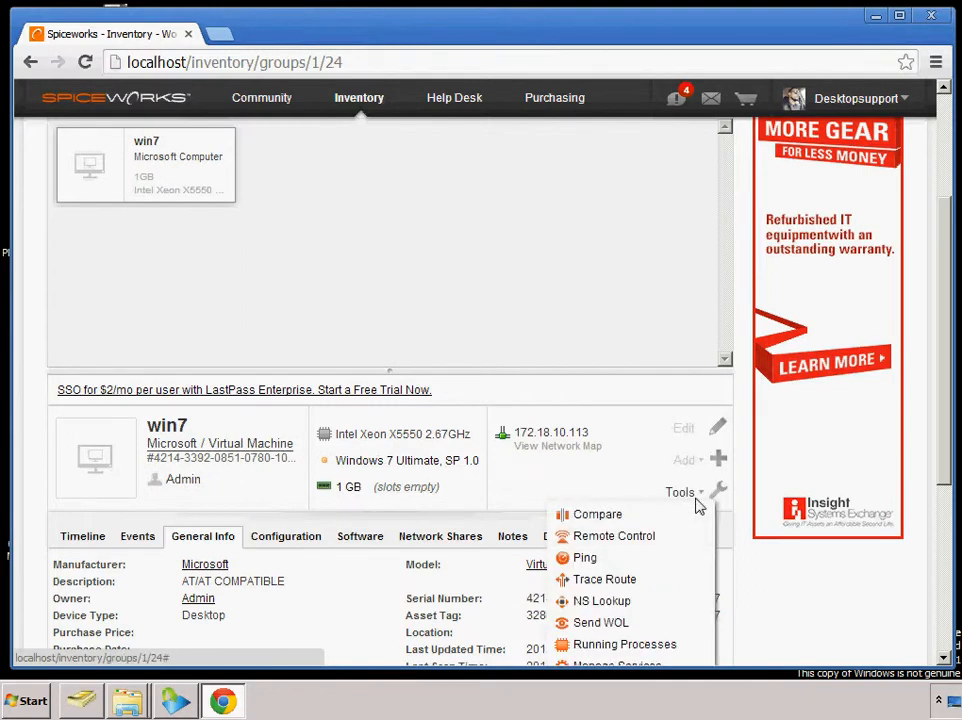
pyautogui.moveTo(942, 449); pyautogui.dragTo(942, 498)
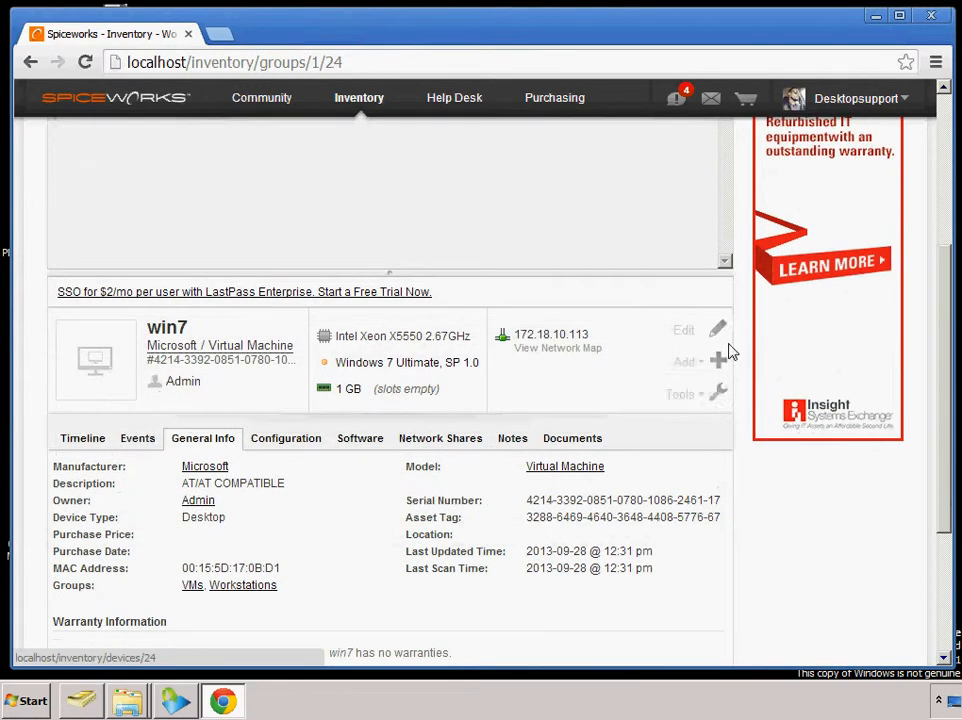
pyautogui.click(700, 386)
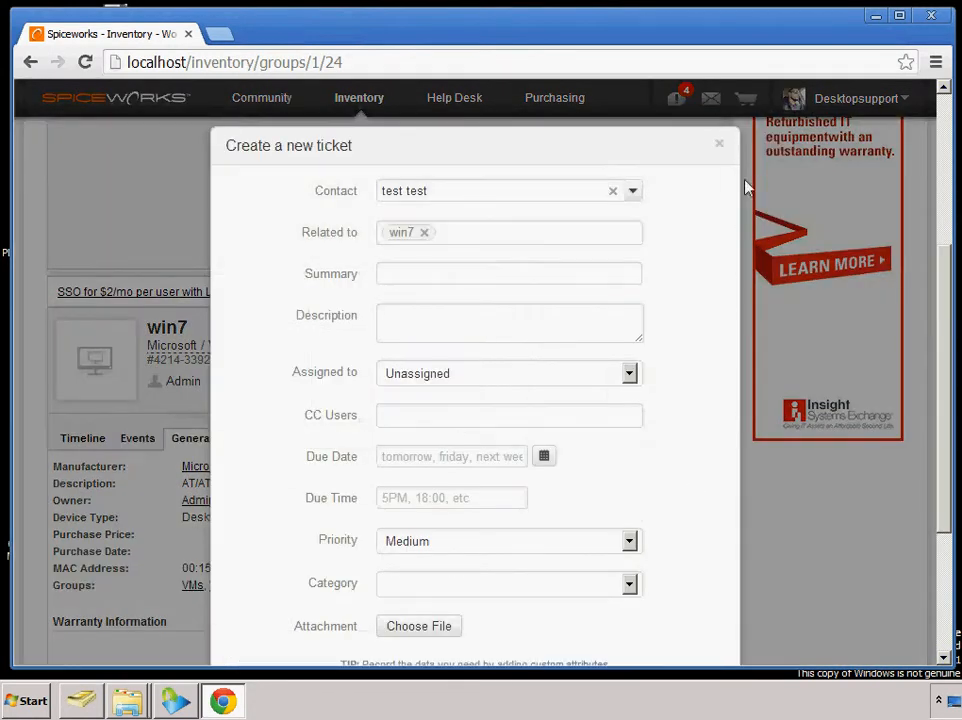
pyautogui.click(721, 147)
# Open the list of currently running processes for win7 and look through its entries
pyautogui.moveTo(703, 398)
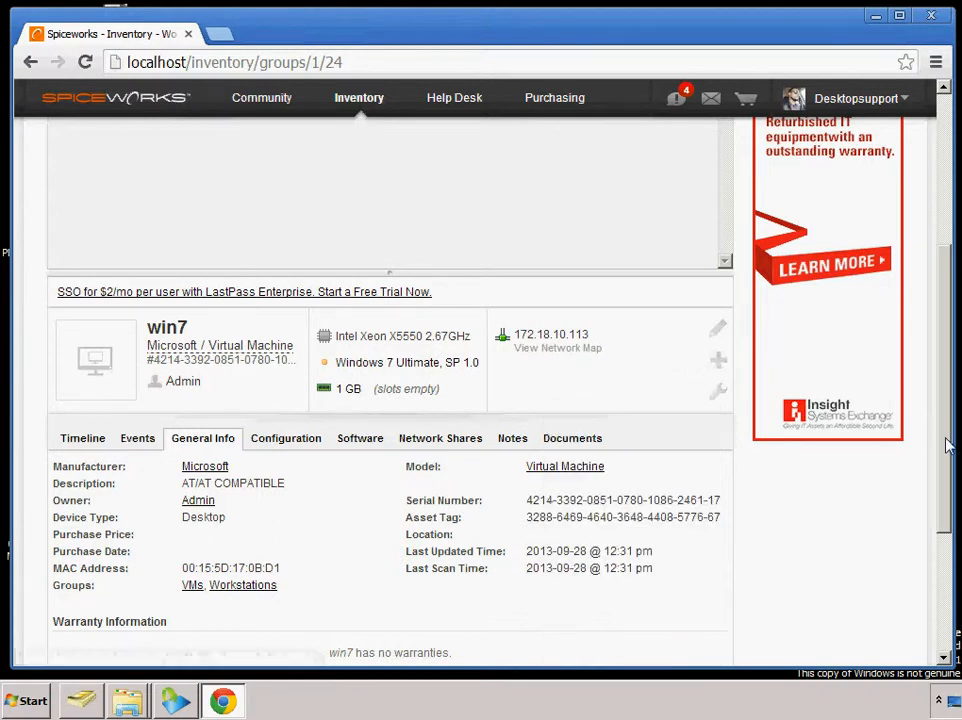
pyautogui.moveTo(945, 419); pyautogui.dragTo(950, 520)
pyautogui.moveTo(718, 254)
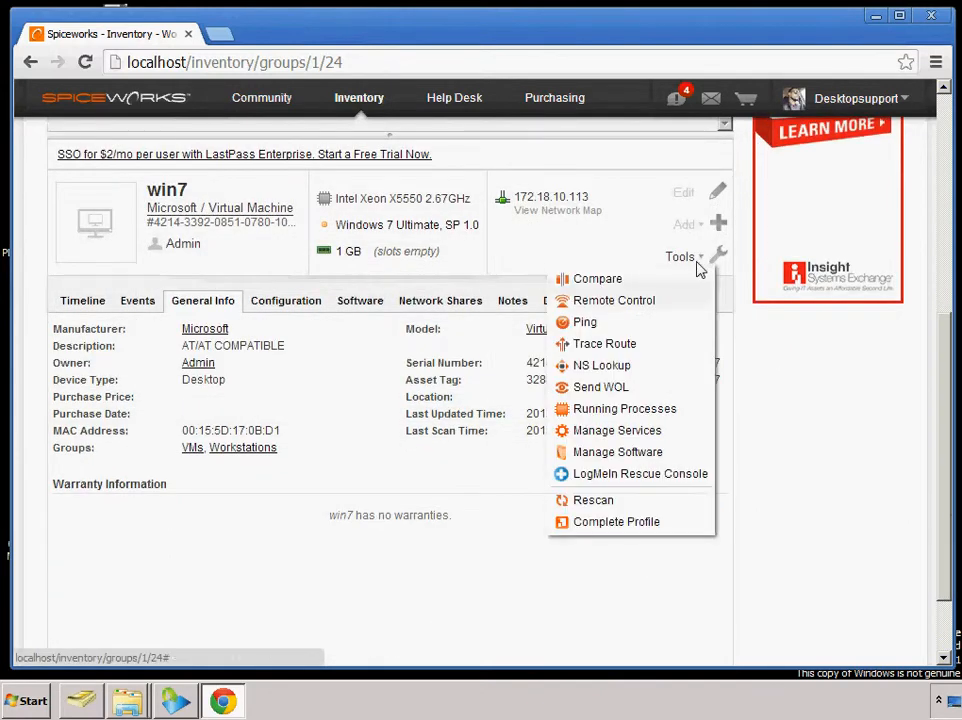
pyautogui.click(599, 410)
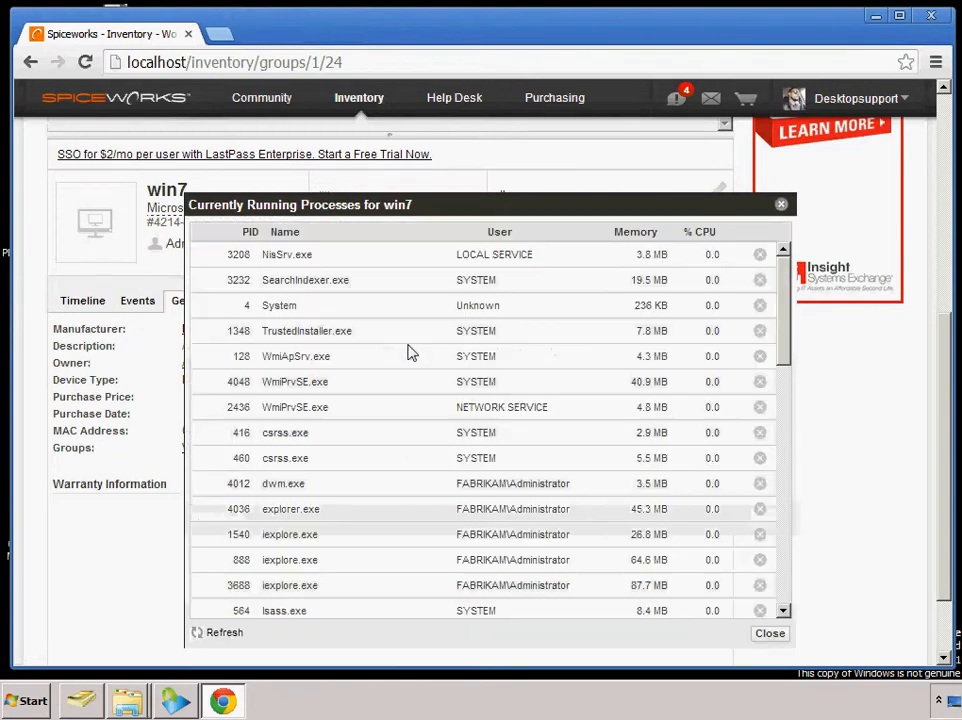
pyautogui.rightClick(296, 359)
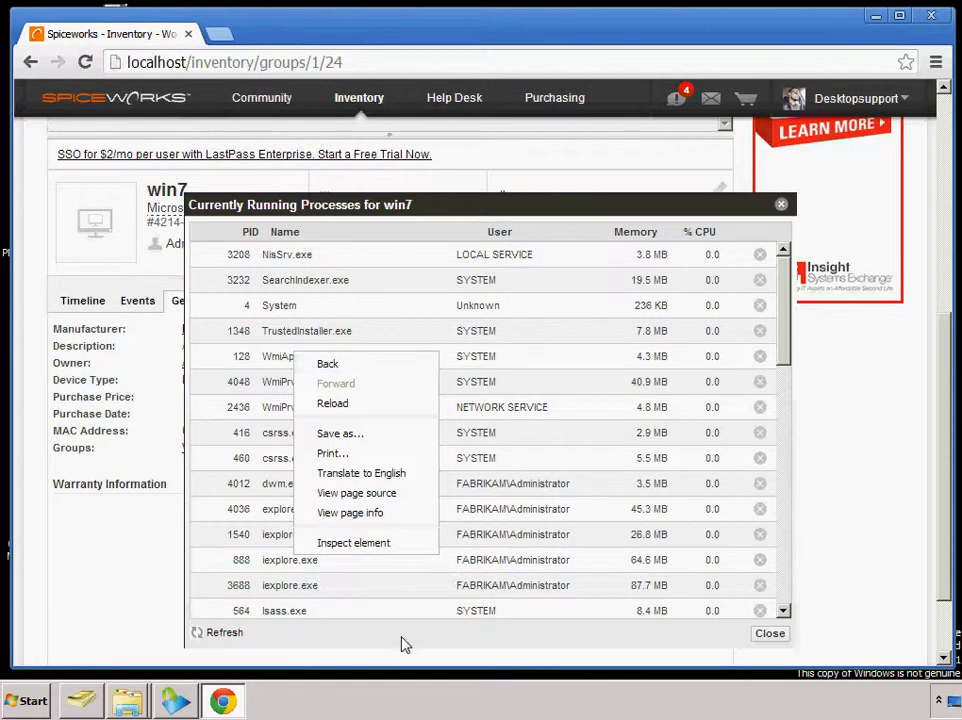
pyautogui.click(294, 339)
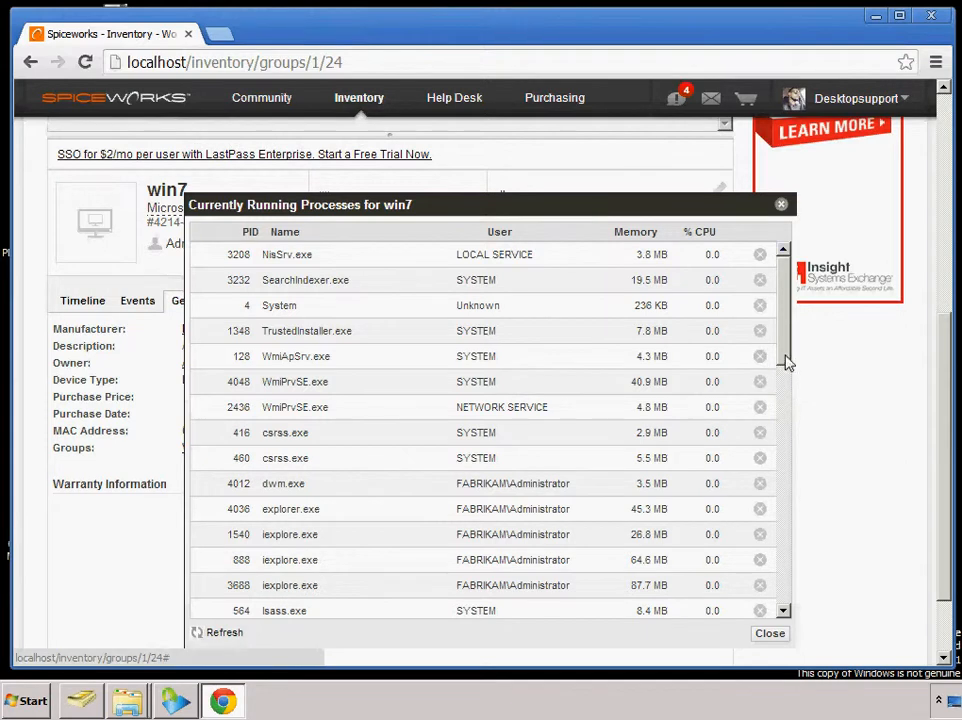
pyautogui.moveTo(784, 361)
pyautogui.mouseDown()
pyautogui.moveTo(784, 612)
pyautogui.moveTo(782, 339)
pyautogui.mouseUp()
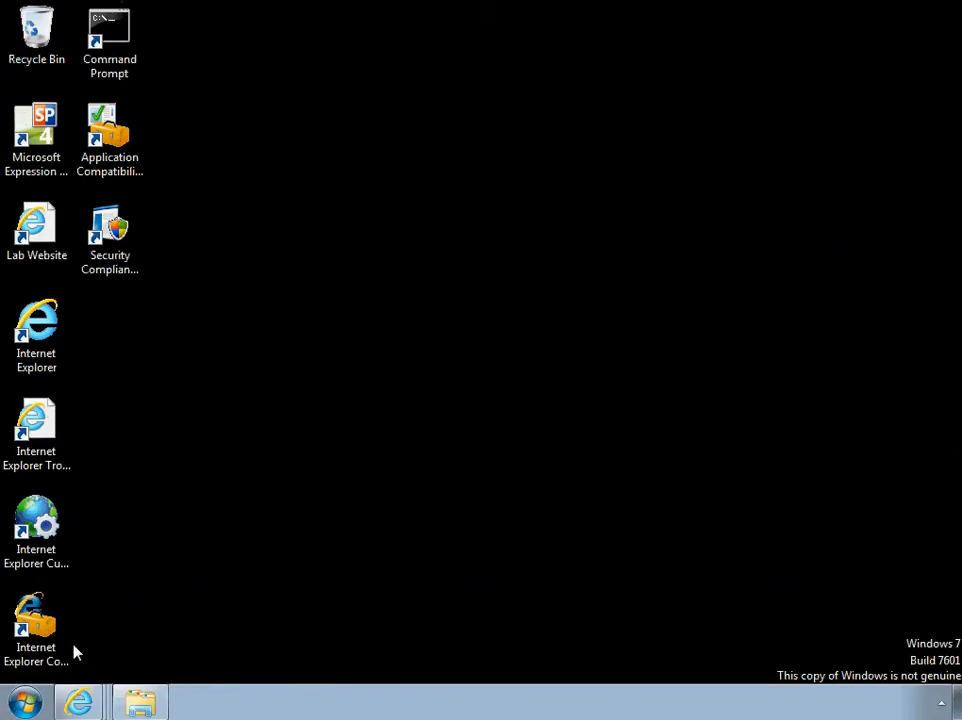
# Switch to the Windows 7 machine's desktop, launch Notepad and move its window further into the desktop
pyautogui.click(25, 703)
pyautogui.click(97, 627)
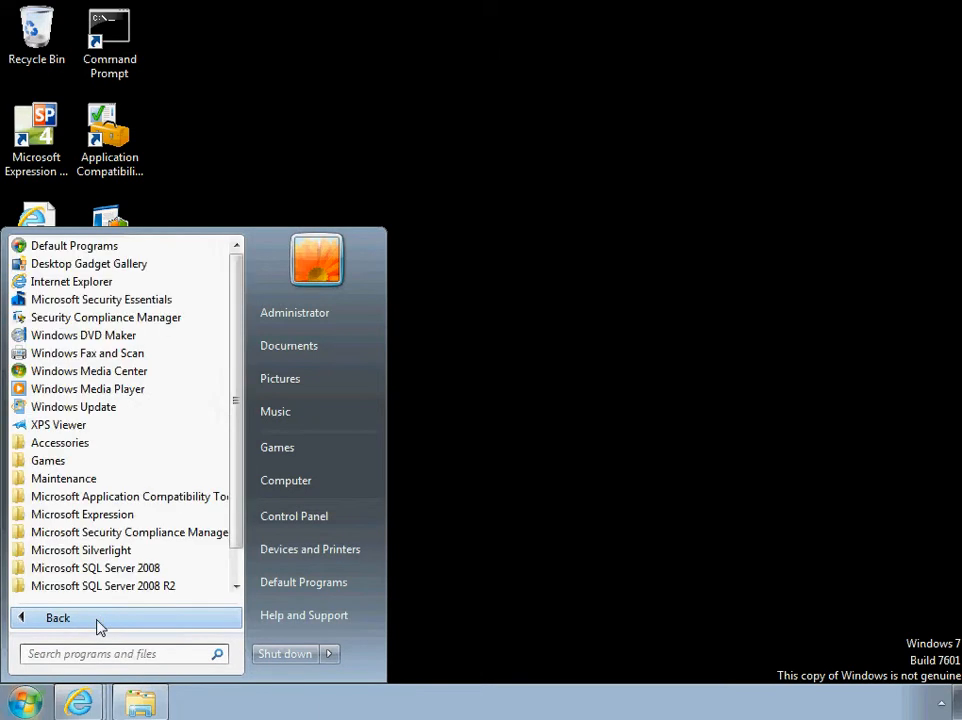
pyautogui.scroll(-1, 240, 458)
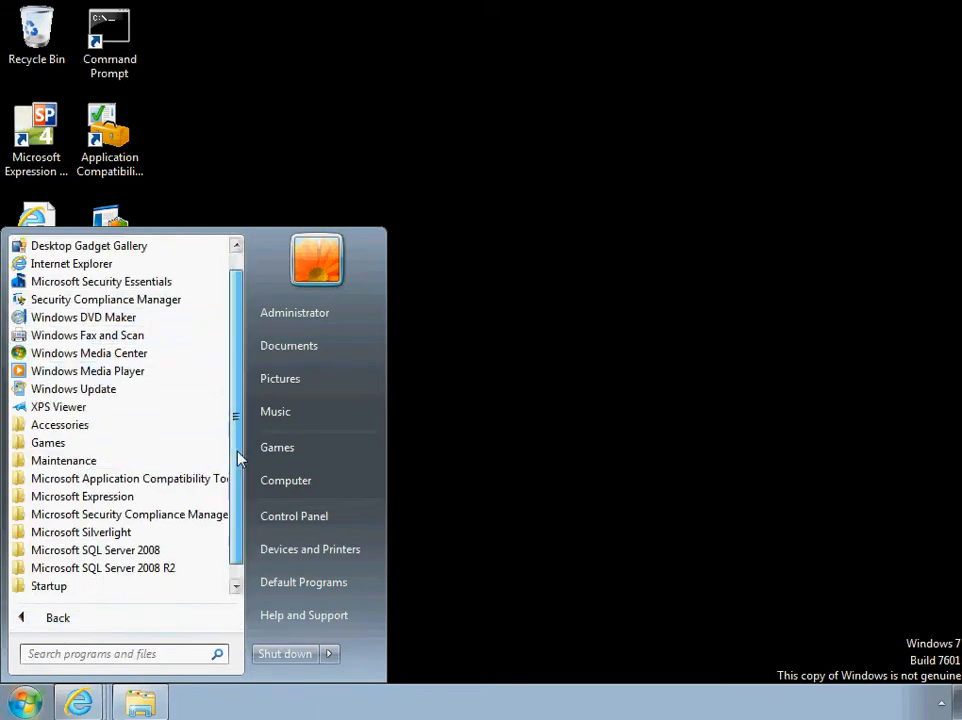
pyautogui.scroll(-1, 240, 458)
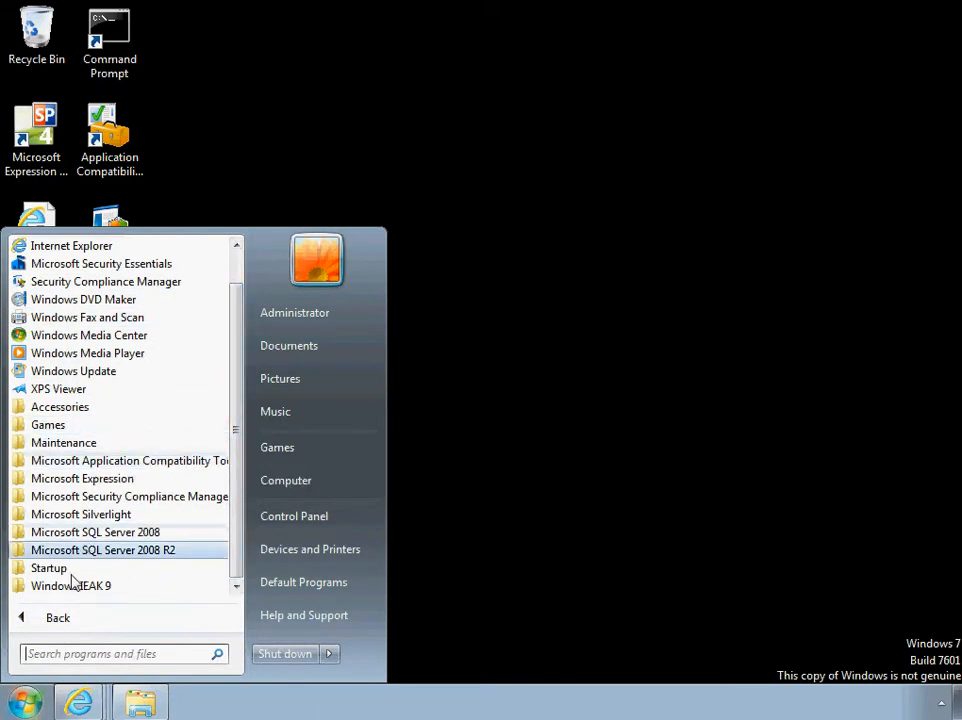
pyautogui.click(90, 408)
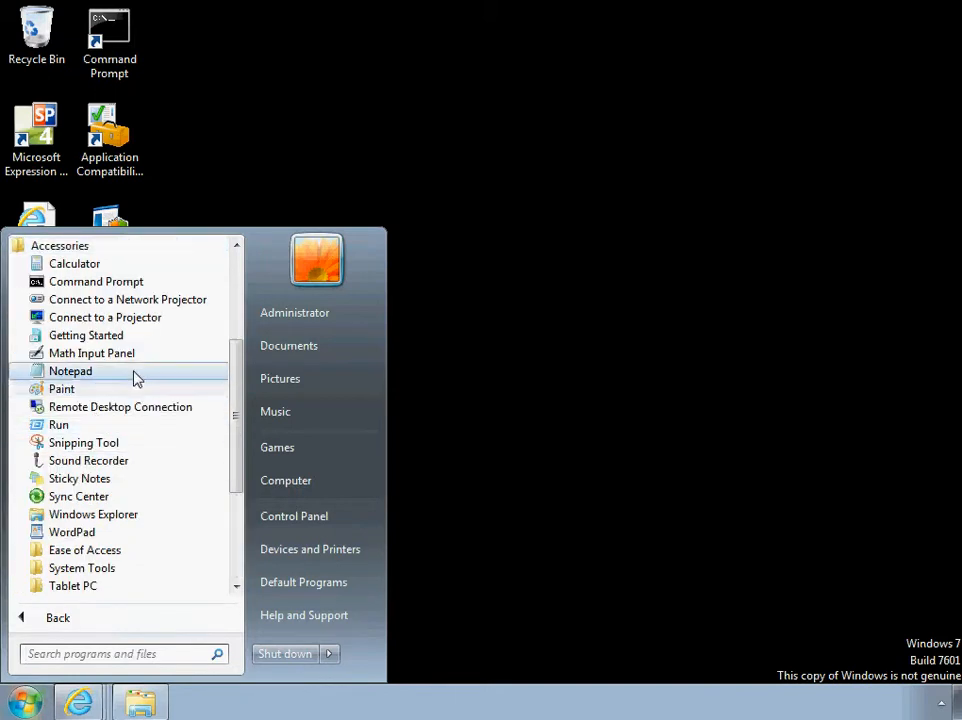
pyautogui.click(135, 378)
pyautogui.moveTo(258, 71); pyautogui.dragTo(378, 168)
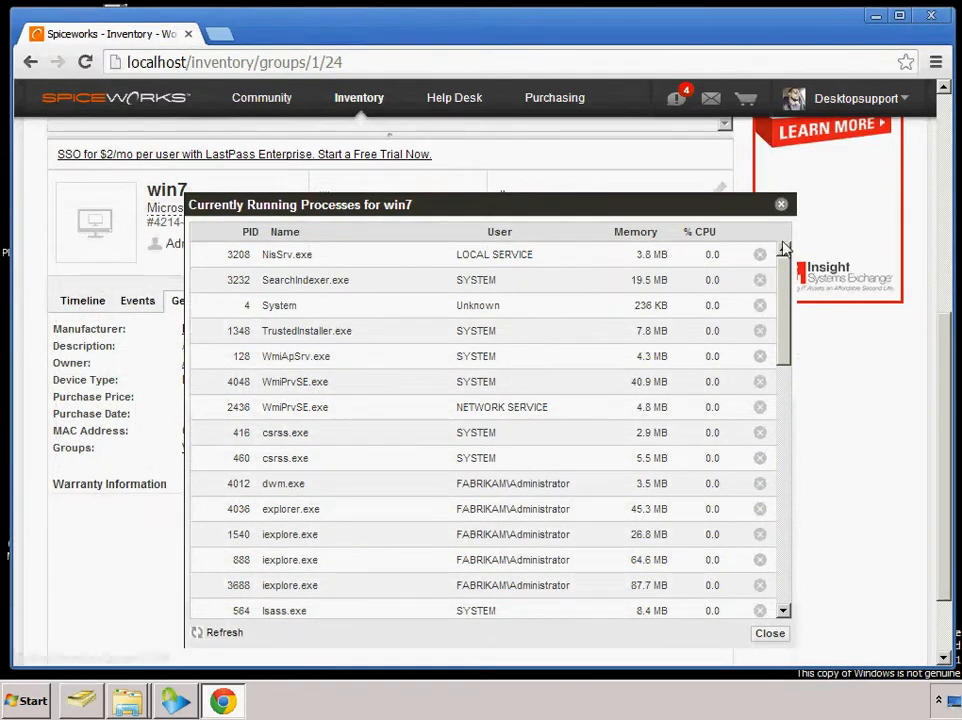
# Back in Spiceworks, reload win7's running processes list and end the notepad.exe process
pyautogui.click(781, 204)
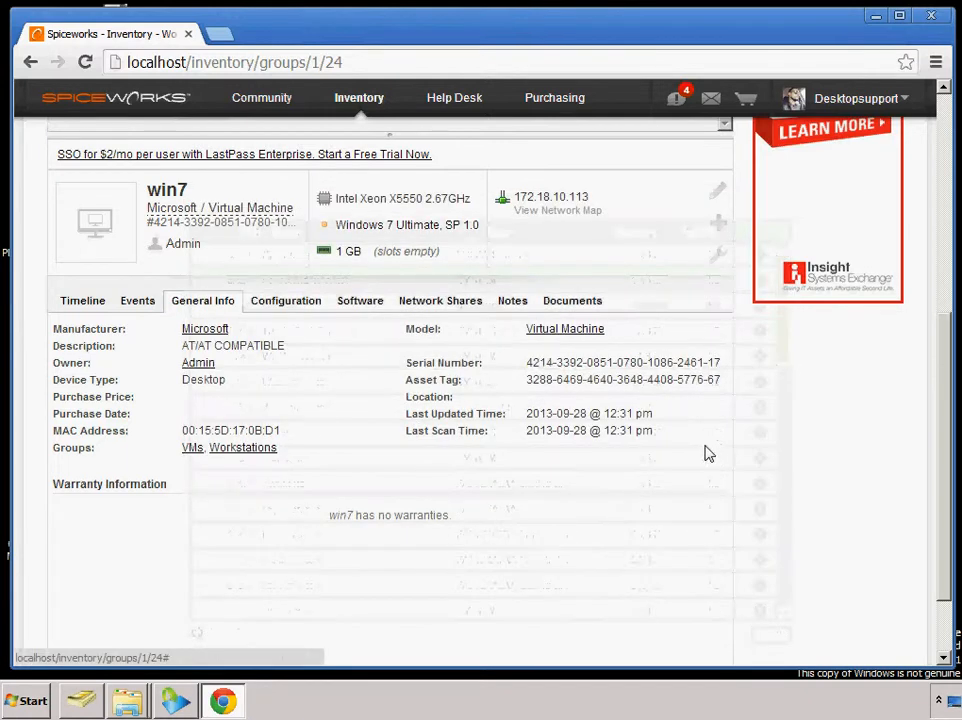
pyautogui.click(703, 258)
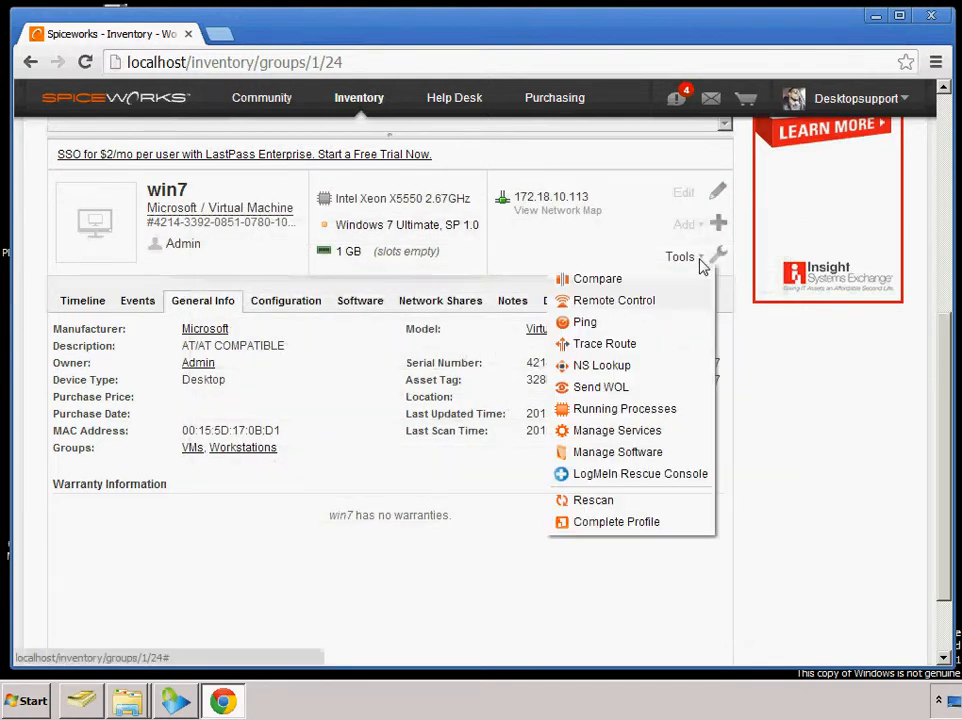
pyautogui.click(610, 409)
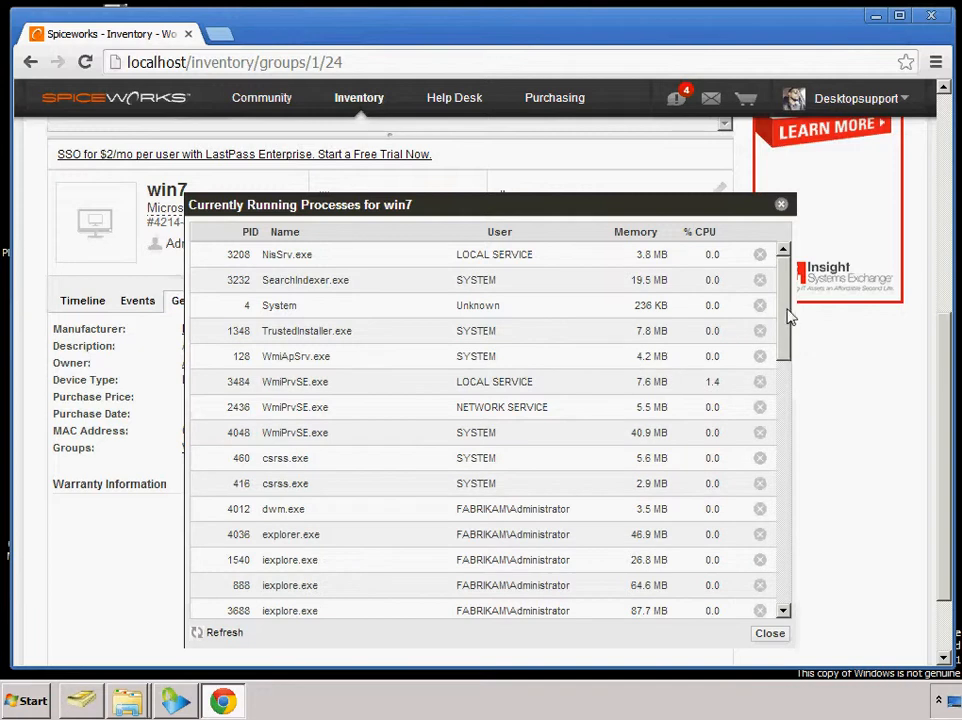
pyautogui.moveTo(788, 322); pyautogui.dragTo(788, 376)
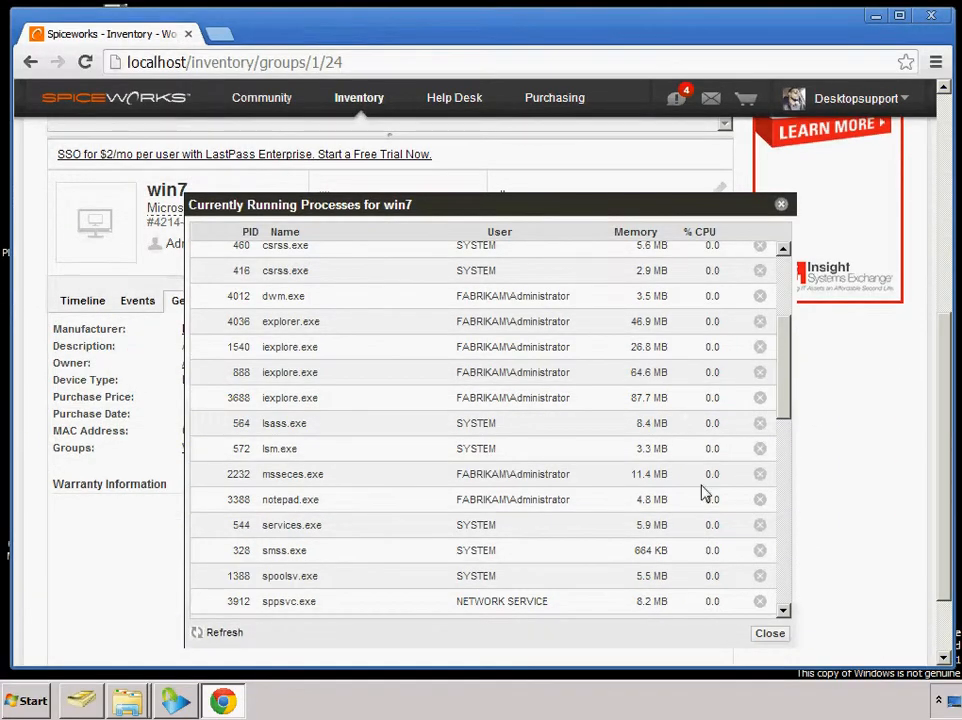
pyautogui.click(760, 499)
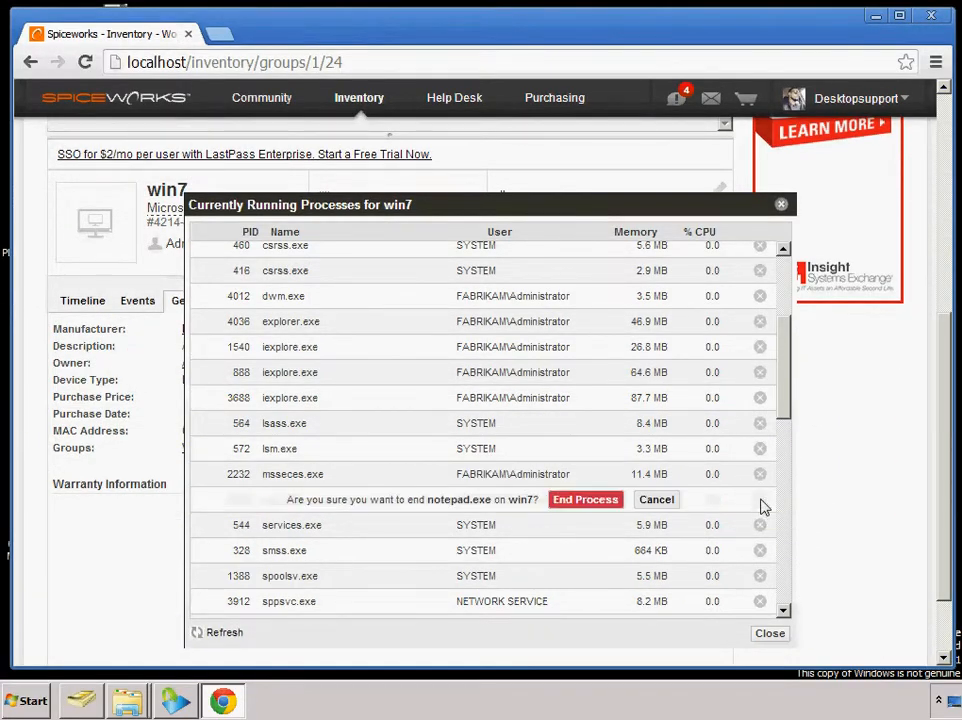
pyautogui.click(607, 504)
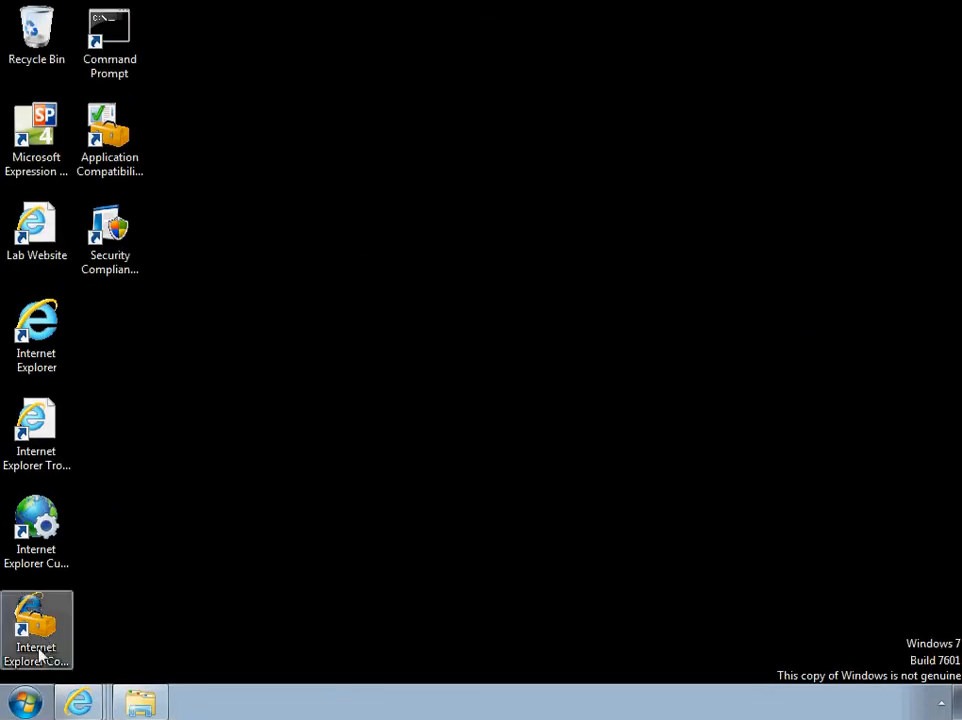
# Check the Windows 7 desktop and its program list, then review the remaining win7 processes in Spiceworks and close the list
pyautogui.click(22, 705)
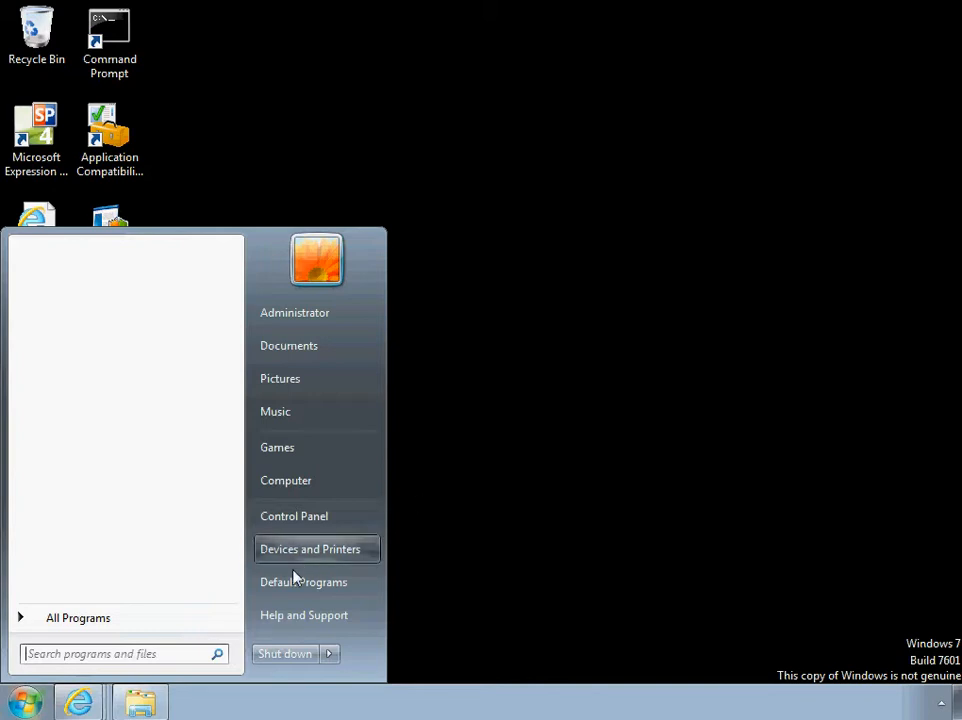
pyautogui.click(149, 624)
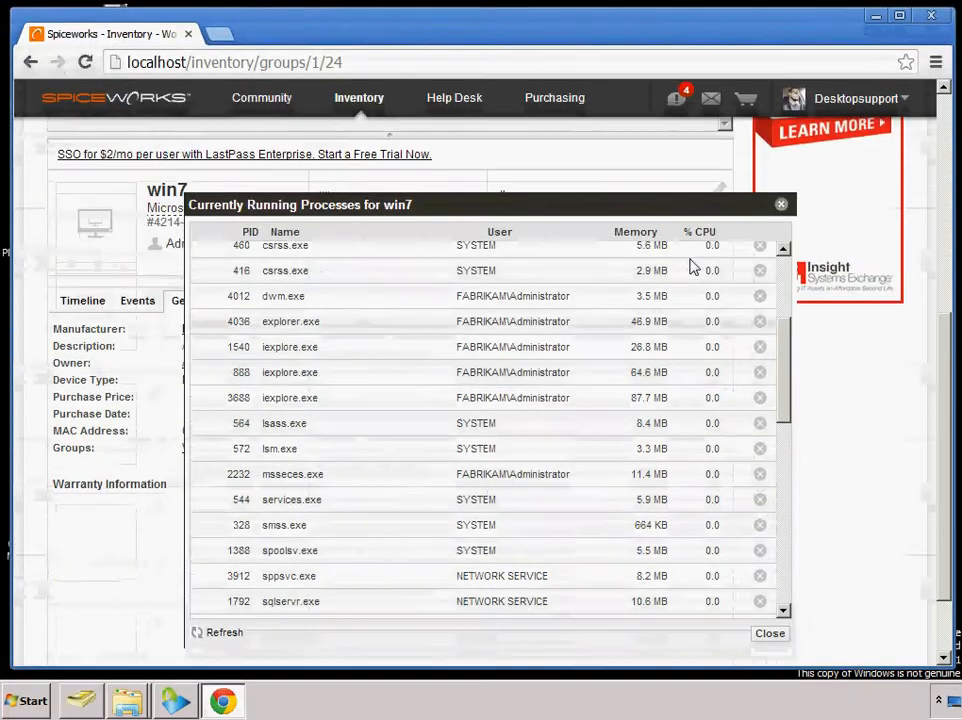
pyautogui.moveTo(784, 344); pyautogui.dragTo(786, 376)
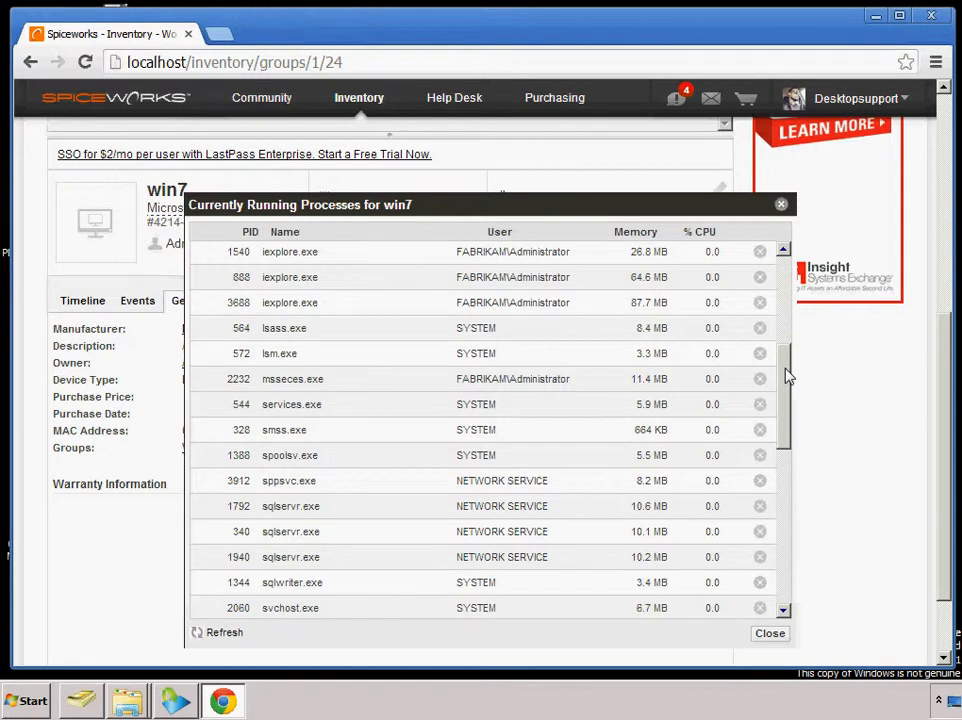
pyautogui.click(781, 204)
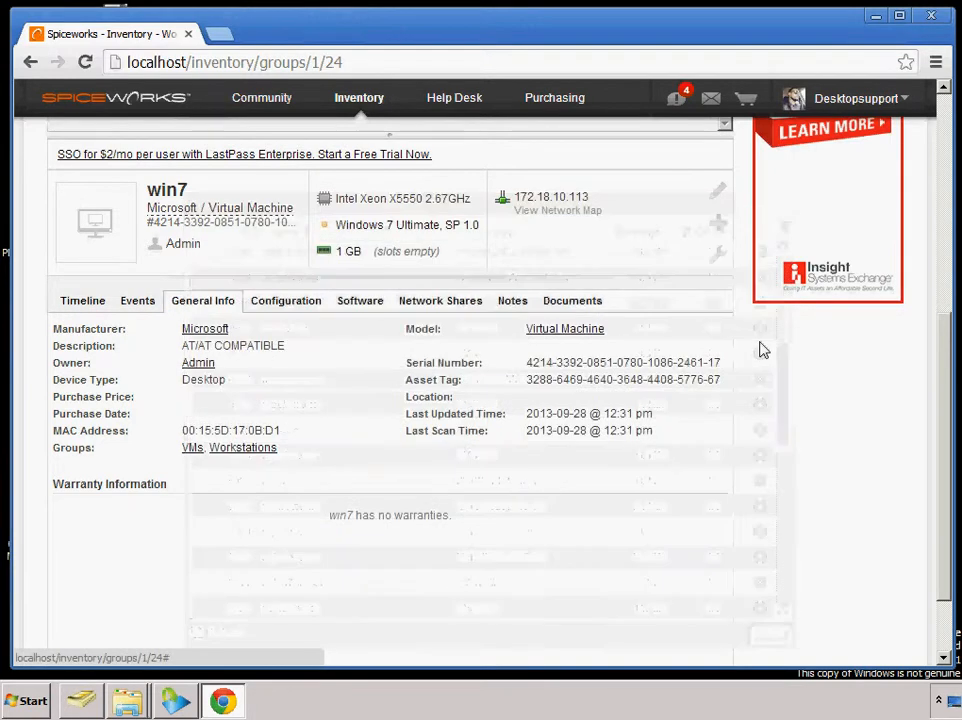
# Review the services on win7 with their states and available start, pause and stop actions, then close the list
pyautogui.click(712, 258)
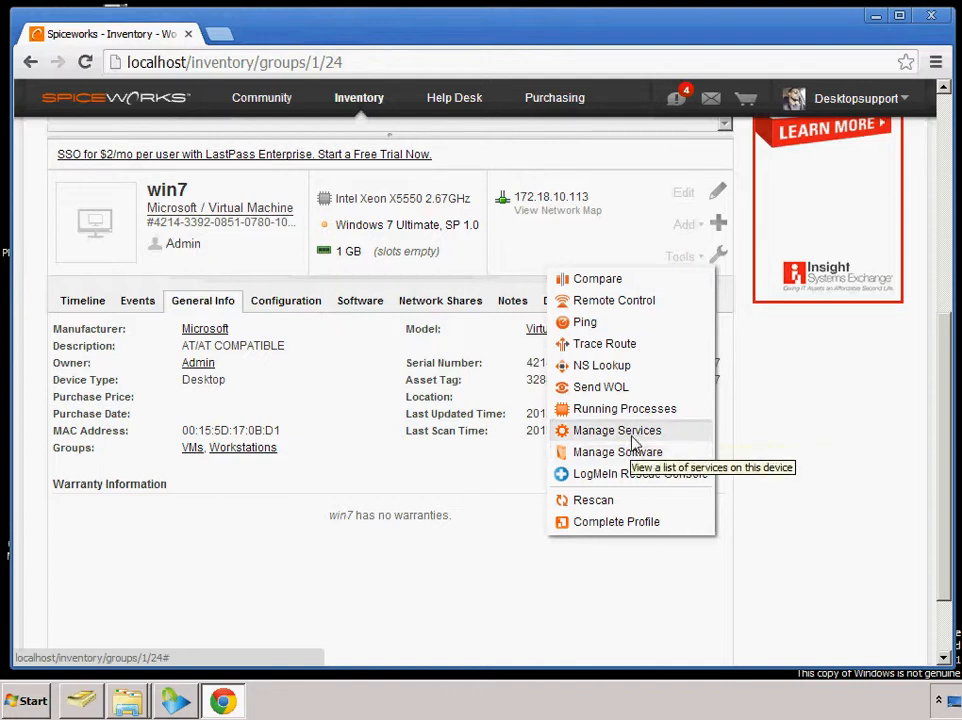
pyautogui.click(631, 436)
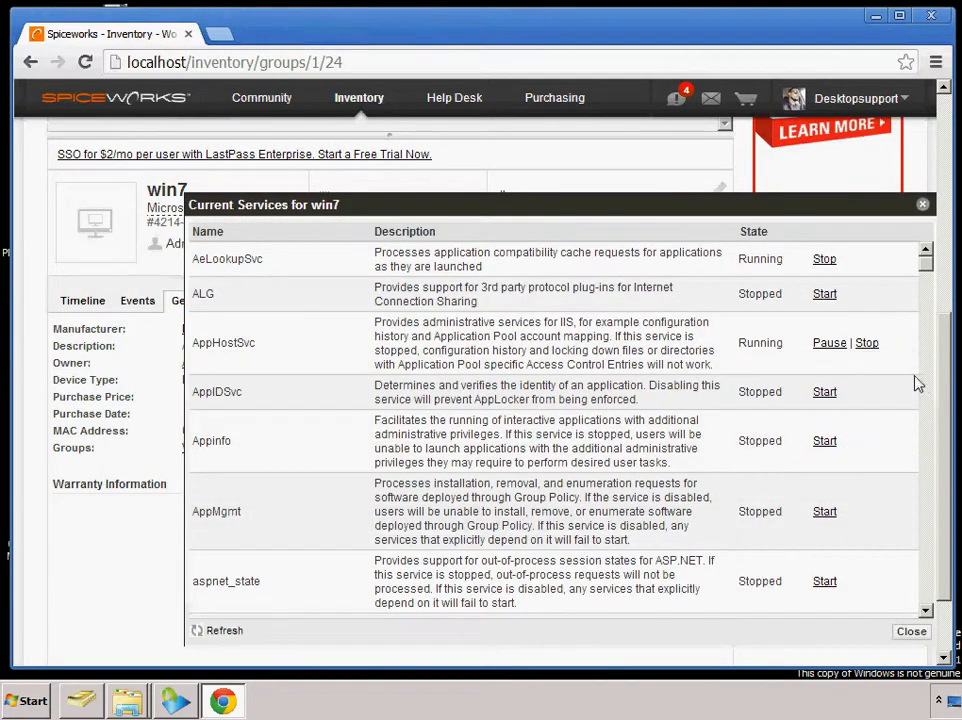
pyautogui.moveTo(930, 276); pyautogui.dragTo(927, 331)
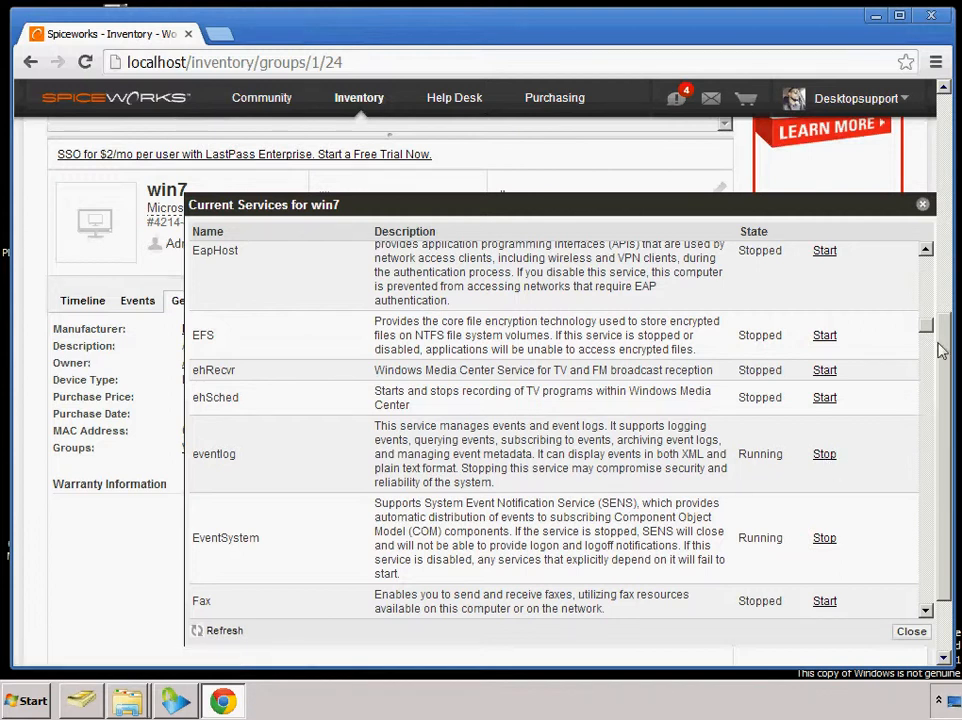
pyautogui.click(922, 207)
# Review the software that can be uninstalled from win7 through Manage Software, then close the list
pyautogui.click(715, 259)
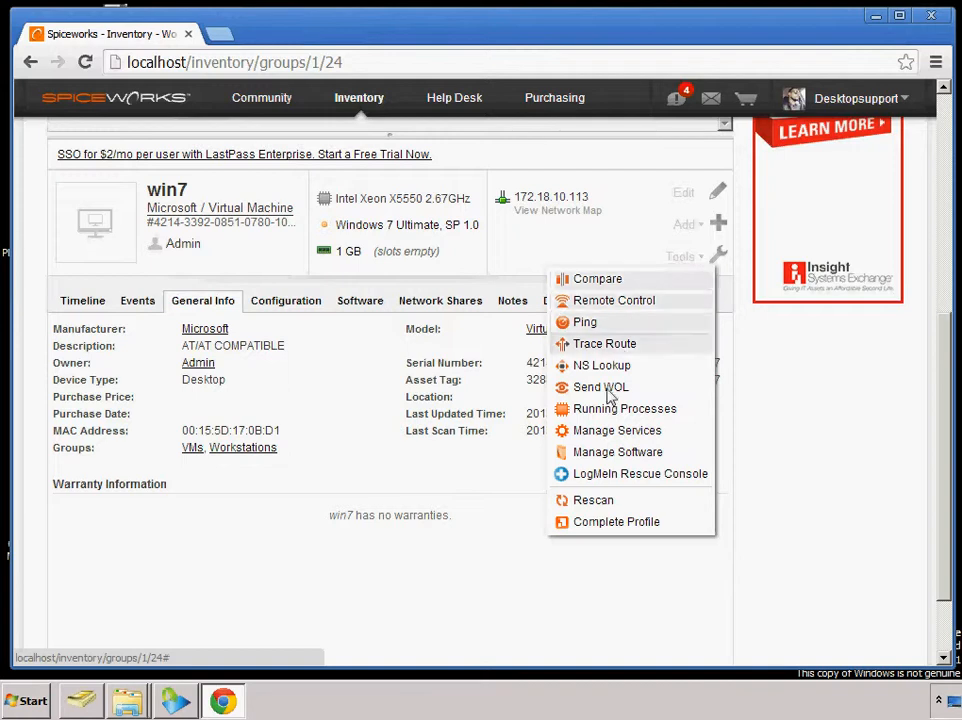
pyautogui.click(610, 499)
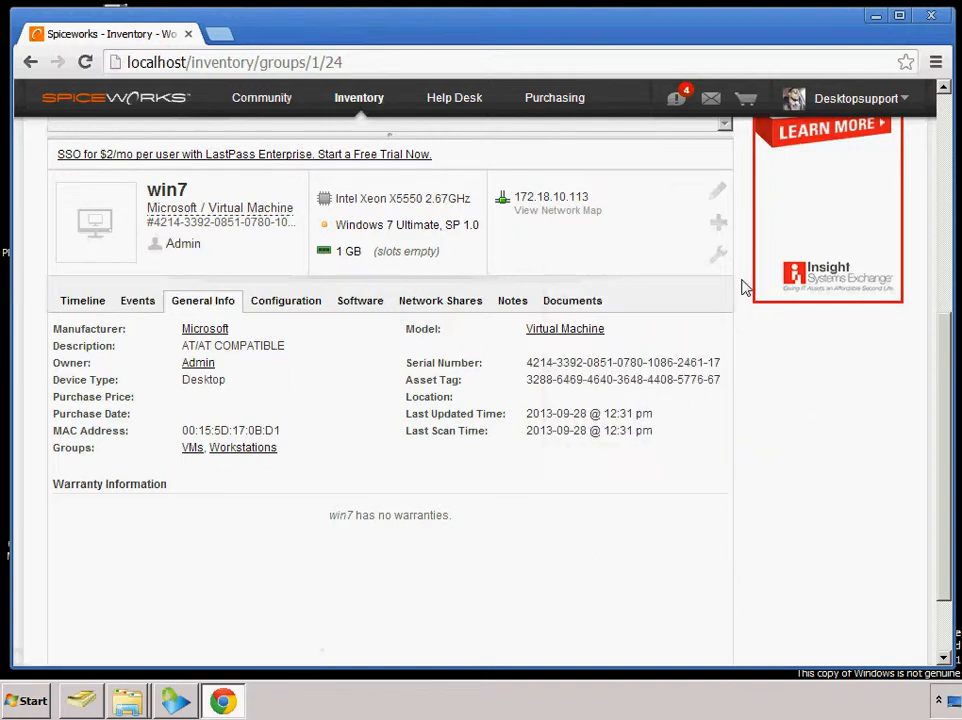
pyautogui.click(708, 262)
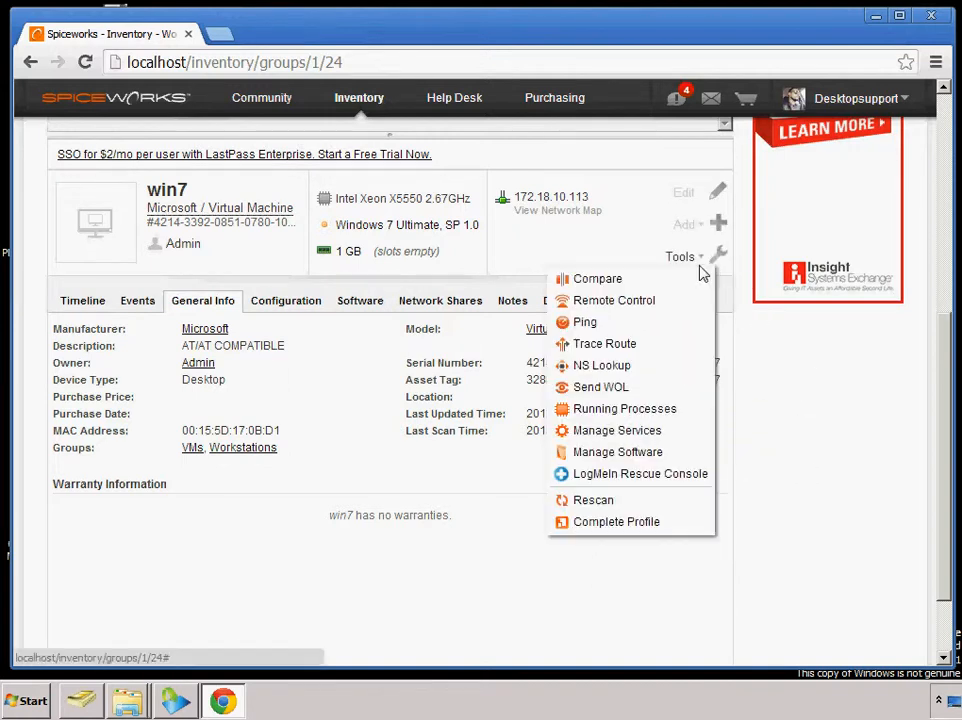
pyautogui.click(630, 453)
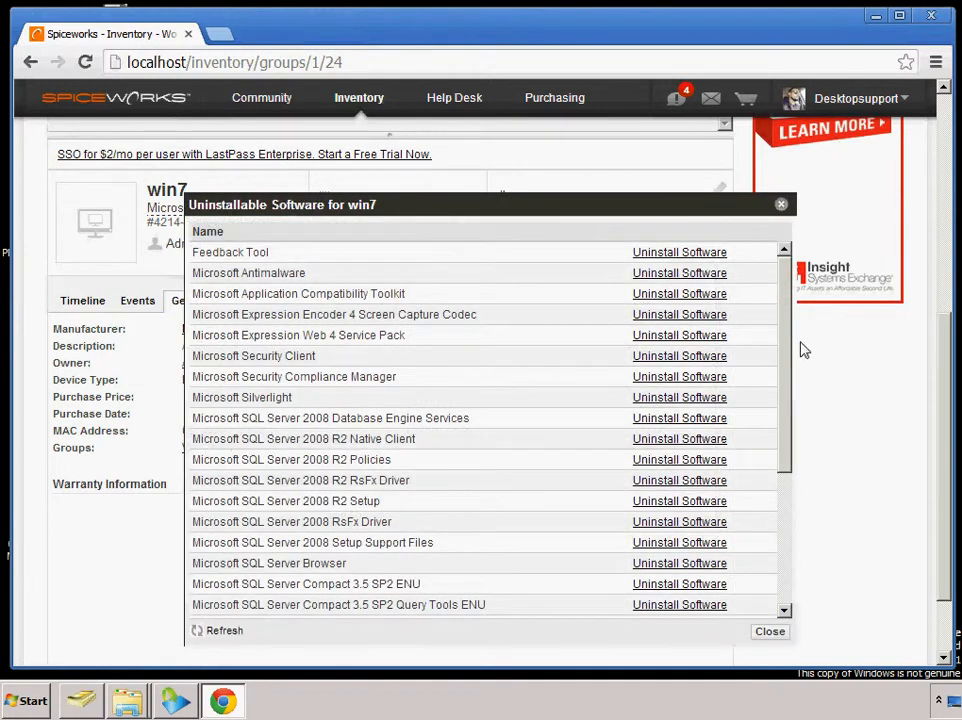
pyautogui.moveTo(787, 345); pyautogui.dragTo(787, 315)
pyautogui.moveTo(788, 359); pyautogui.dragTo(785, 478)
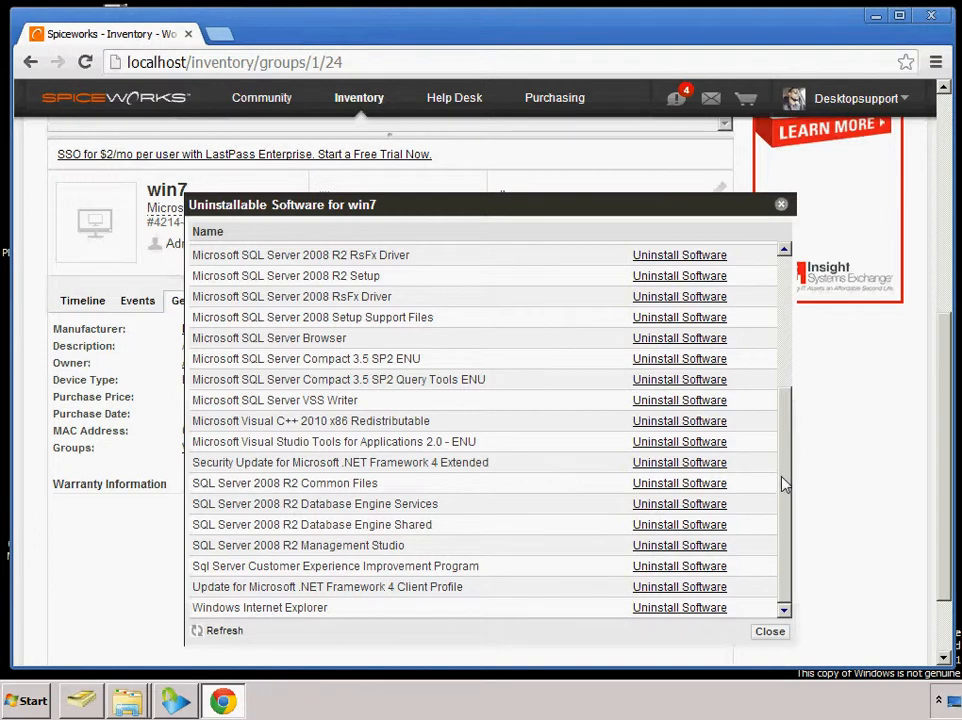
pyautogui.moveTo(784, 489); pyautogui.dragTo(786, 470)
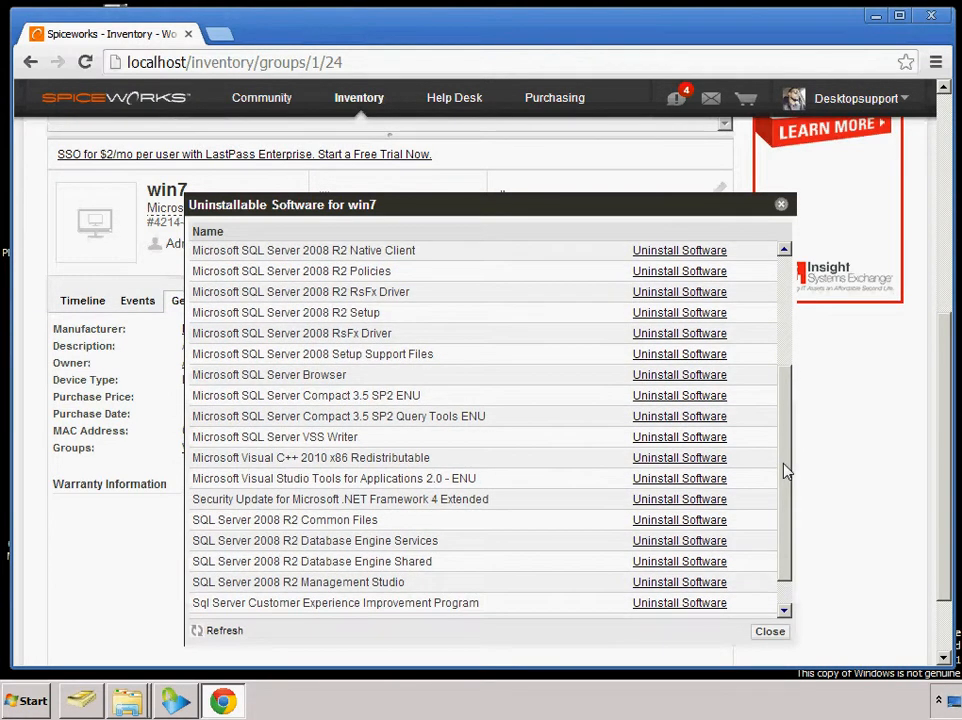
pyautogui.moveTo(786, 470); pyautogui.dragTo(791, 382)
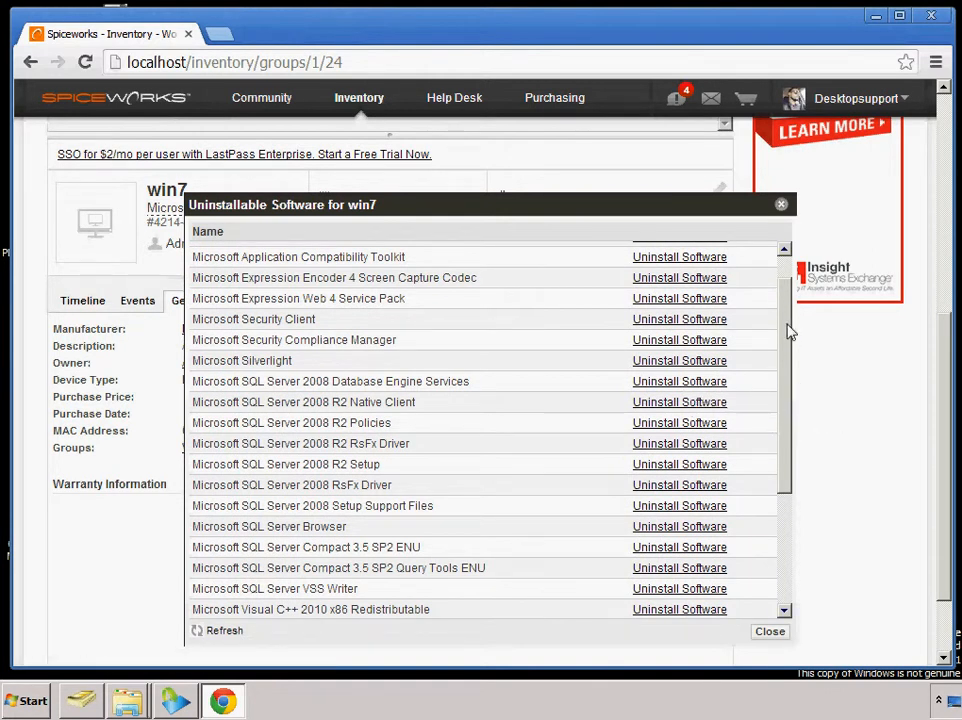
pyautogui.moveTo(788, 326); pyautogui.dragTo(769, 539)
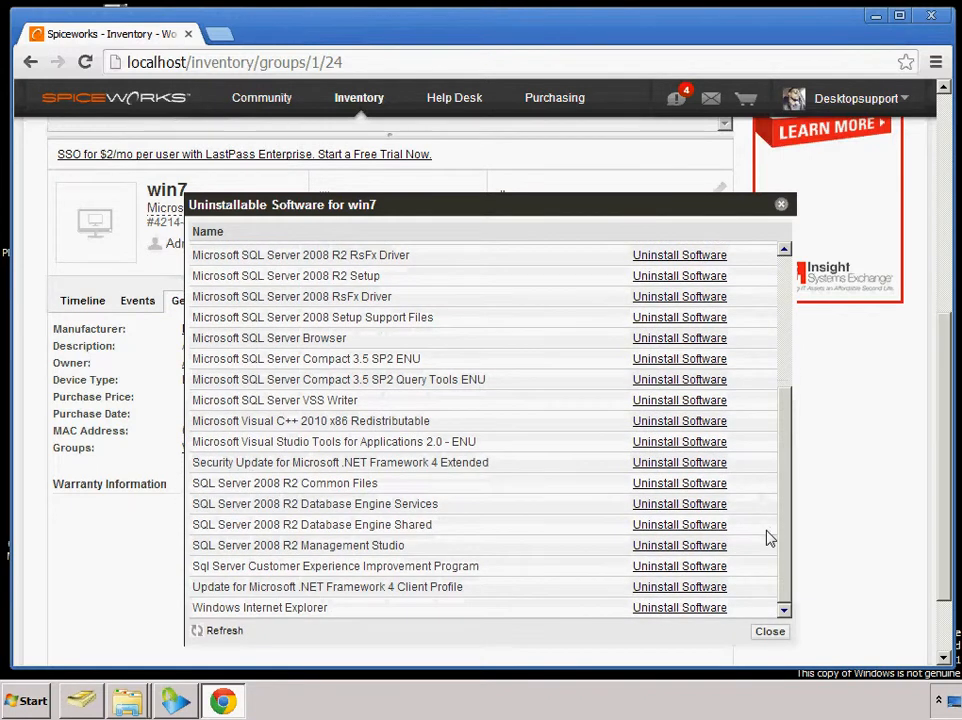
pyautogui.click(781, 204)
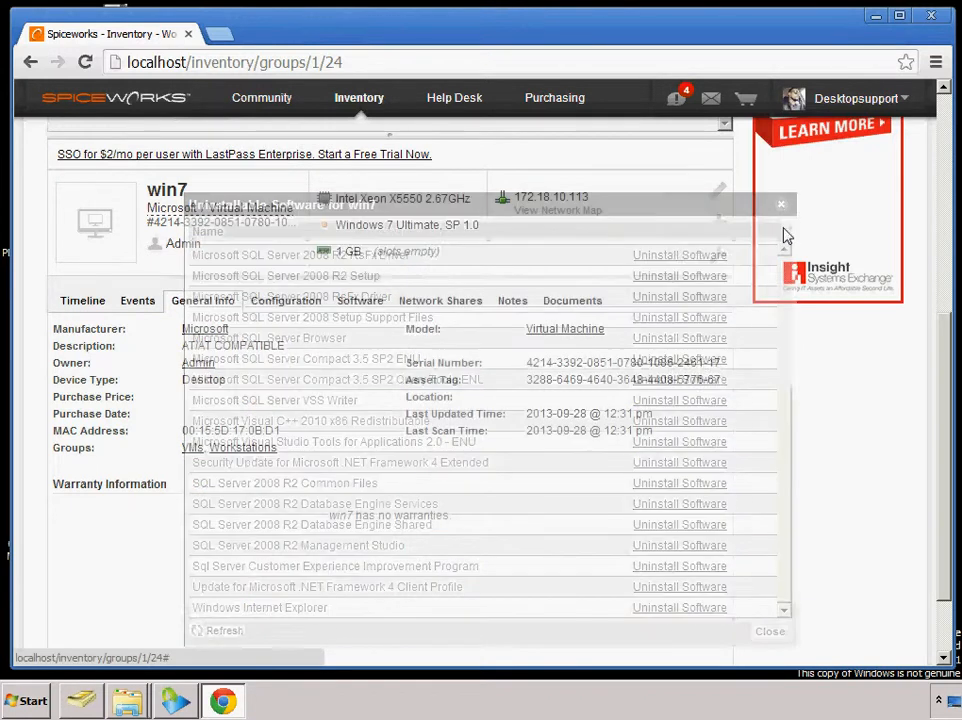
# Open the Inventory reports list, look through the available reports, run the Disk Usage report and return to the list
pyautogui.moveTo(352, 105)
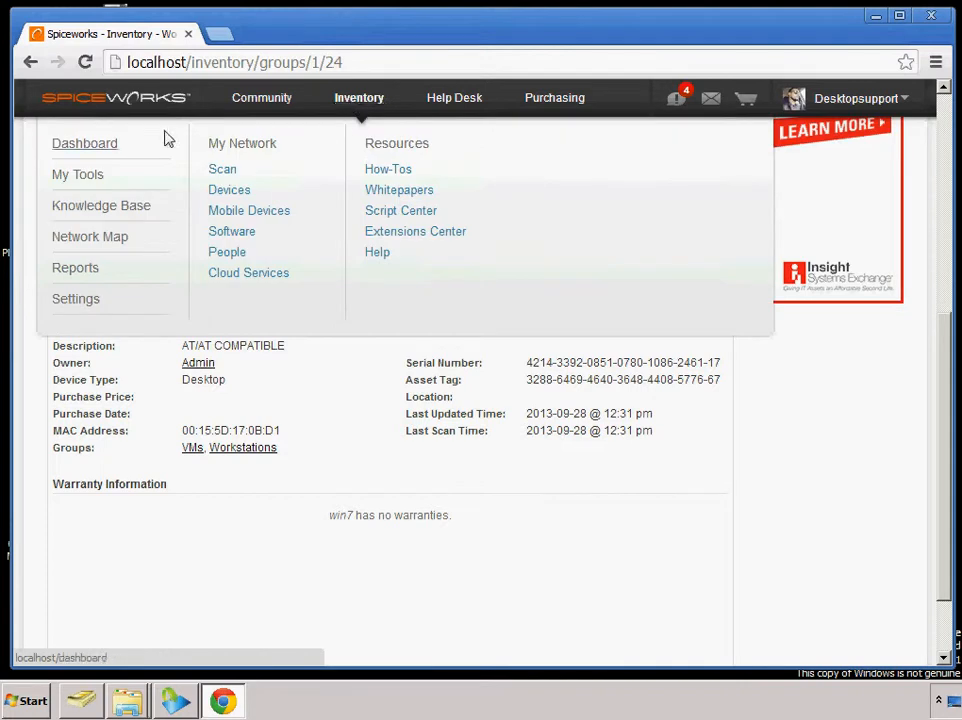
pyautogui.click(76, 268)
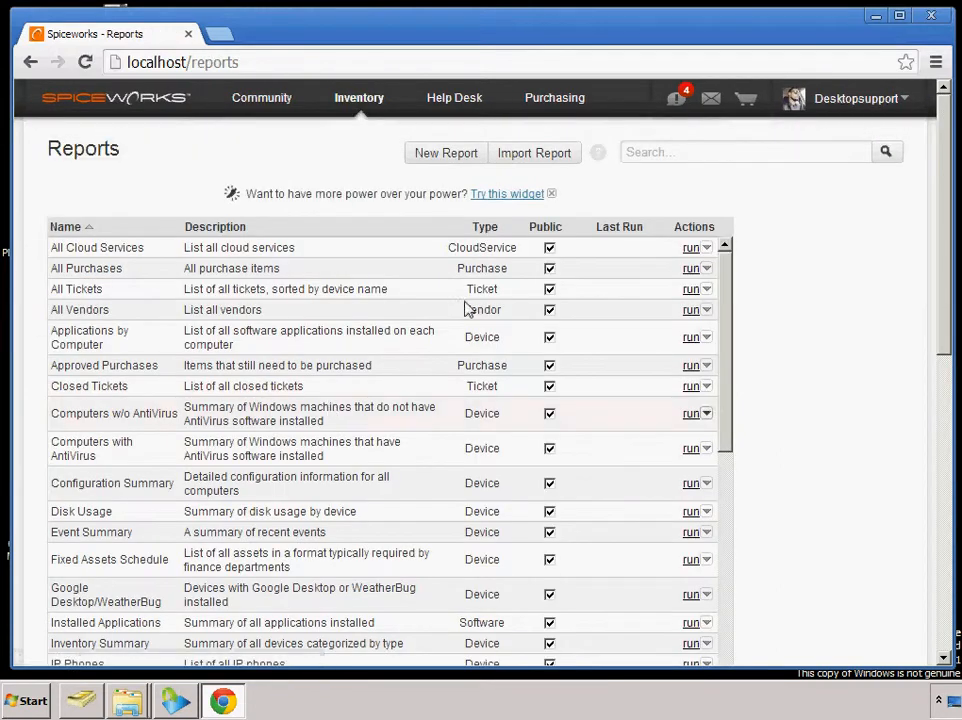
pyautogui.moveTo(730, 322); pyautogui.dragTo(735, 572)
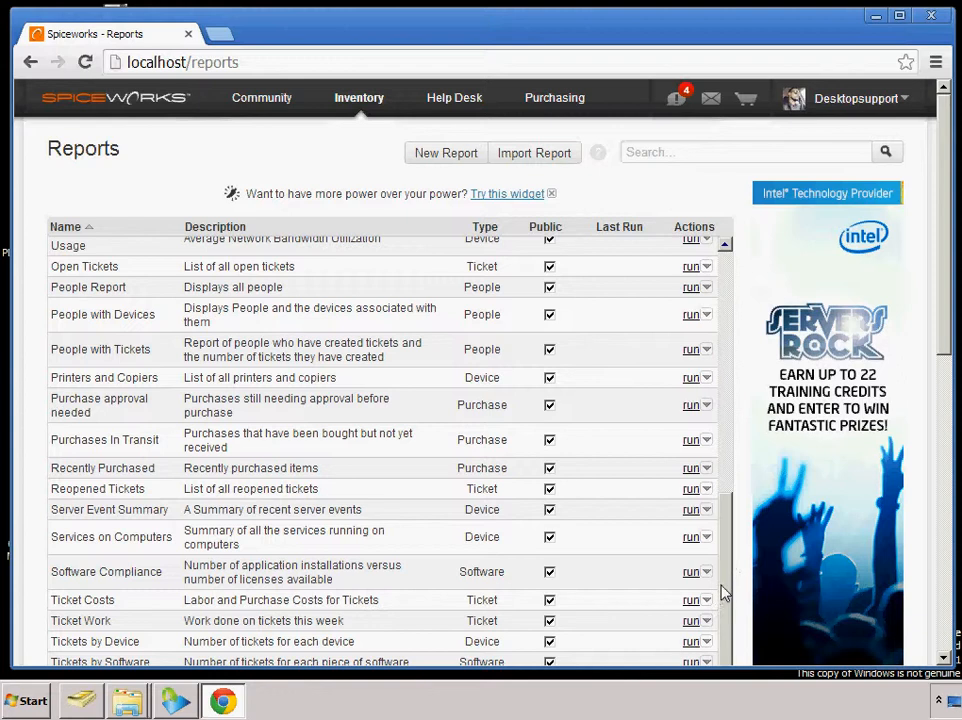
pyautogui.moveTo(724, 593); pyautogui.dragTo(713, 428)
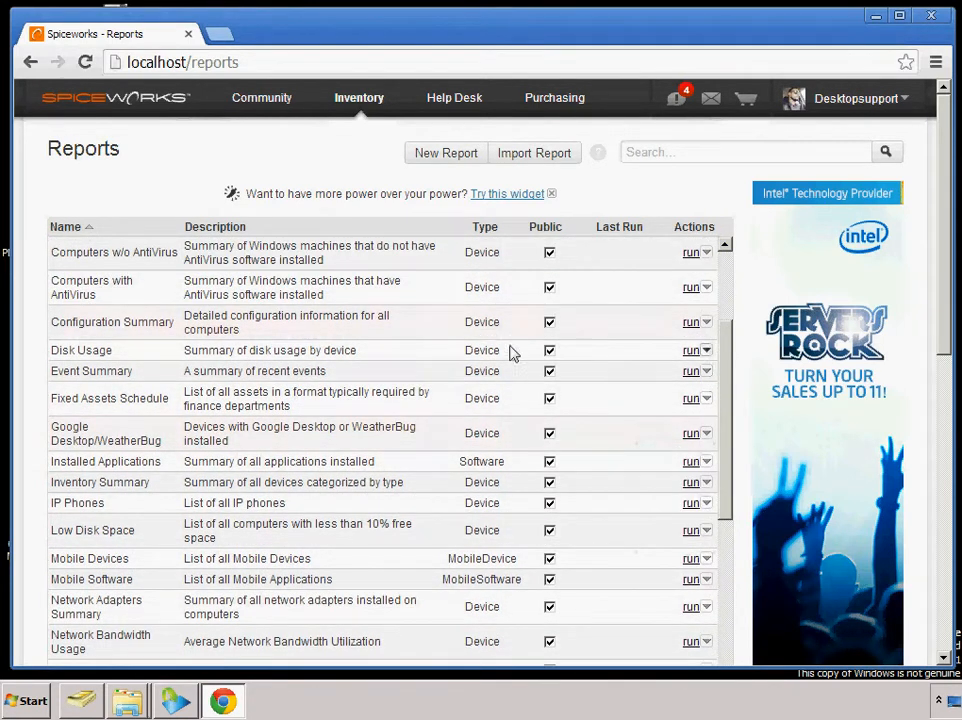
pyautogui.click(691, 352)
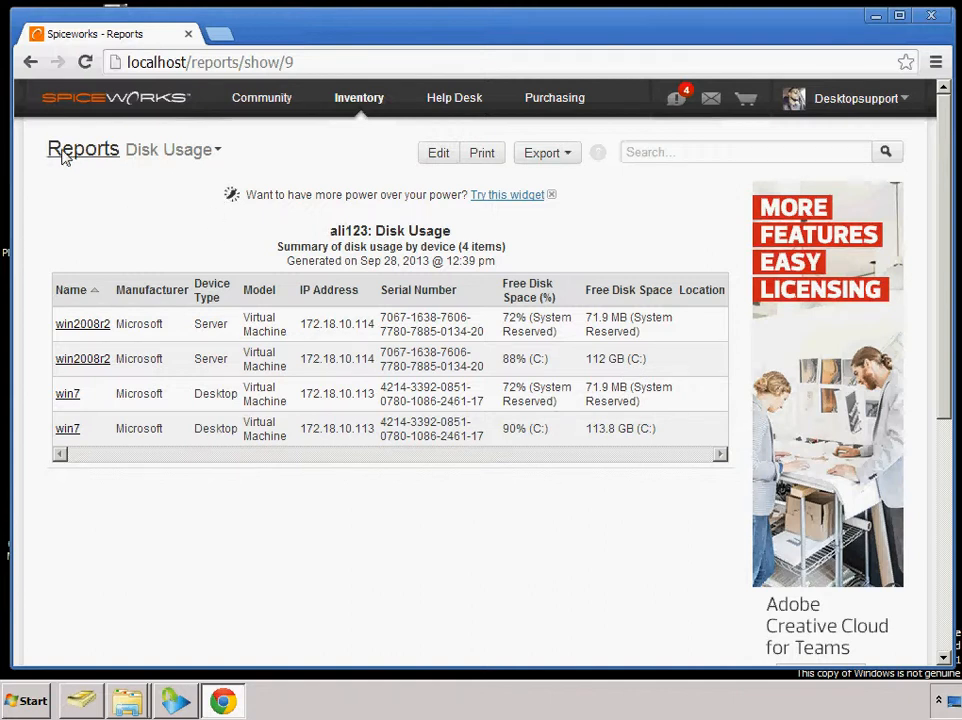
pyautogui.click(32, 63)
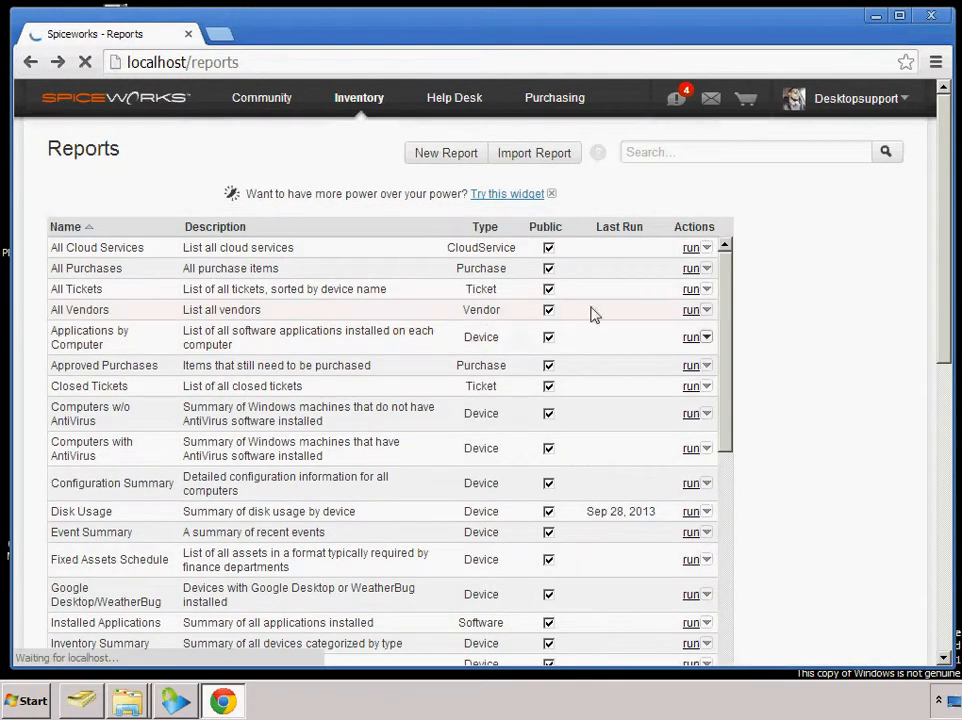
# Check the actions available for the Closed Tickets report, then run the Computers with AntiVirus report
pyautogui.scroll(-2, 730, 360)
pyautogui.click(707, 342)
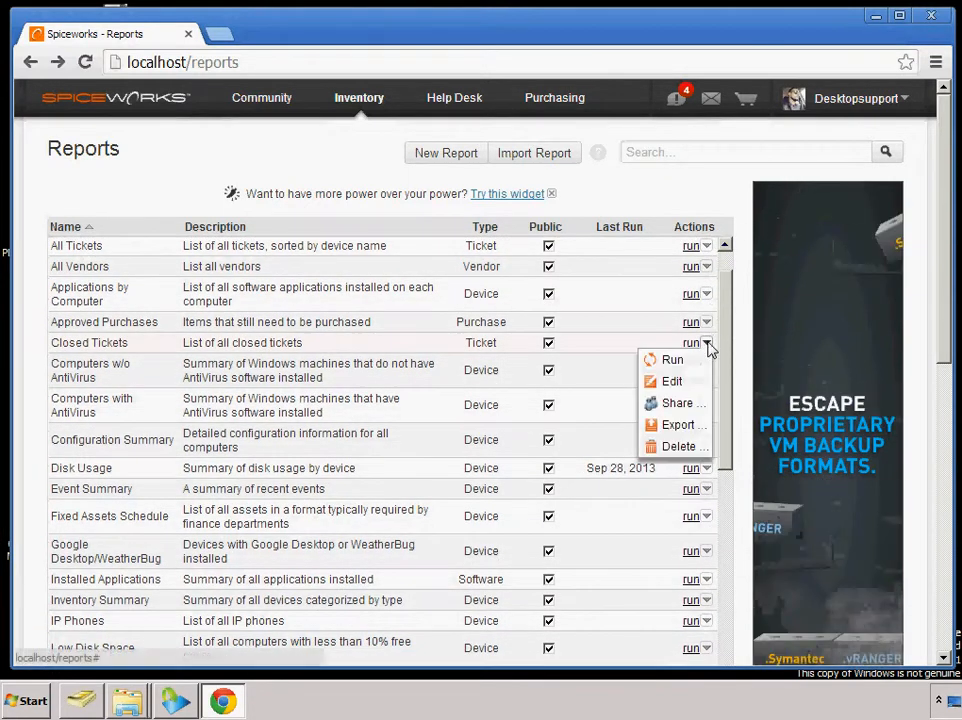
pyautogui.click(724, 351)
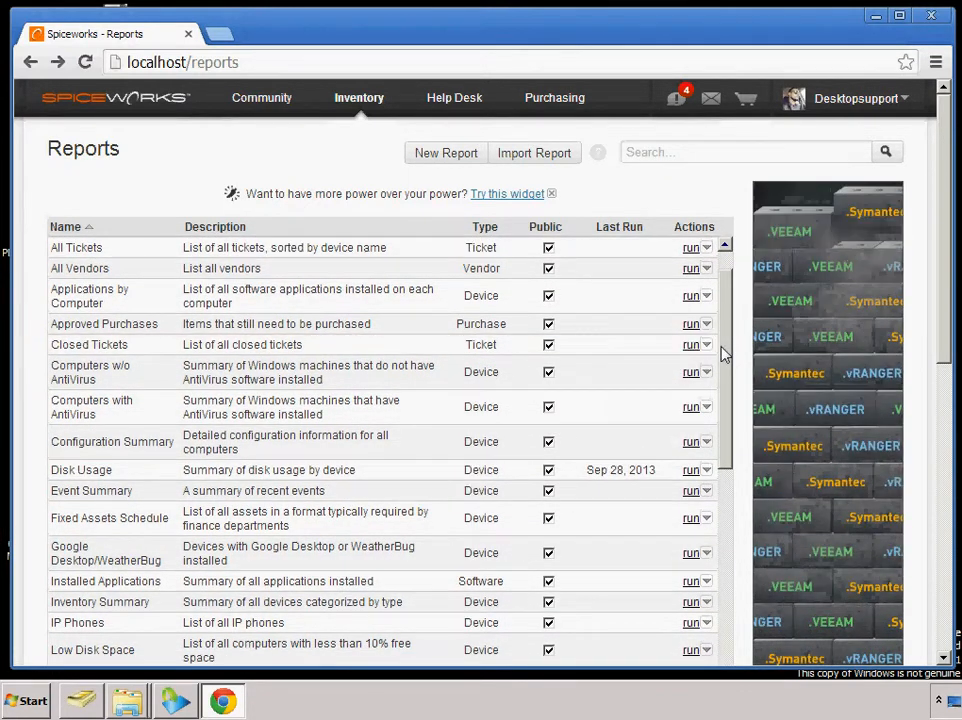
pyautogui.click(694, 409)
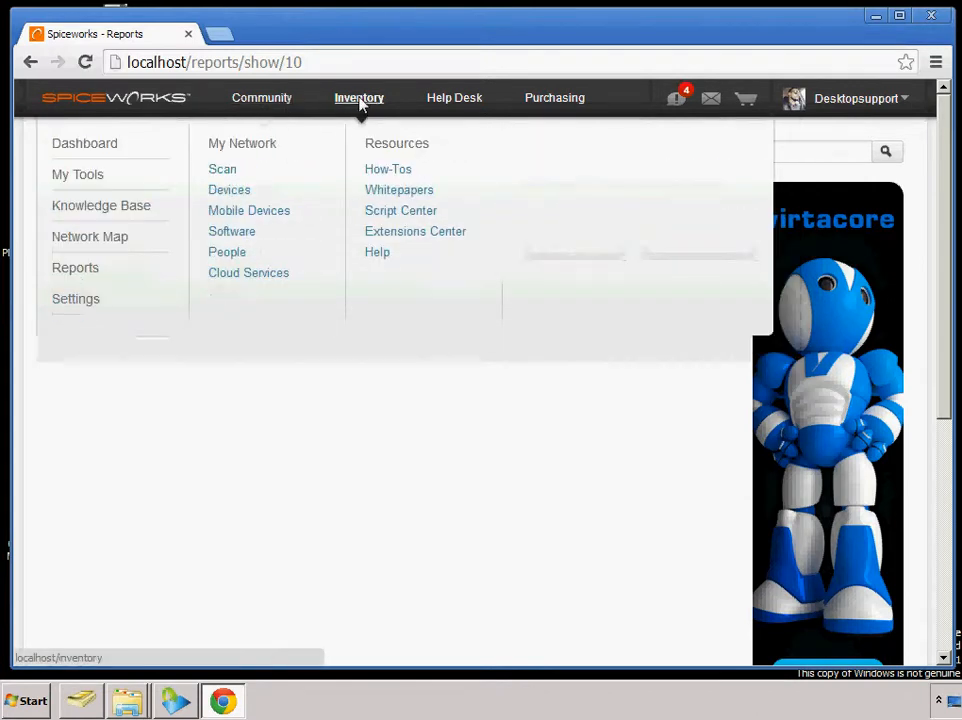
# Open the Inventory dashboard and page through the Environment Charts to examine the Operating Systems chart
pyautogui.click(359, 100)
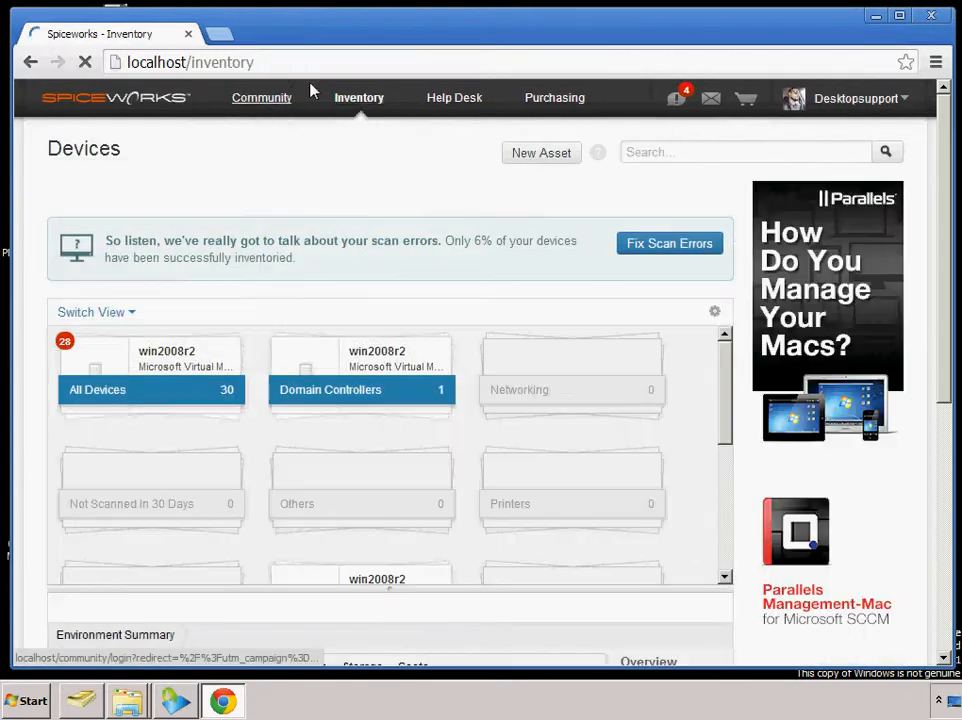
pyautogui.moveTo(345, 104)
pyautogui.click(90, 150)
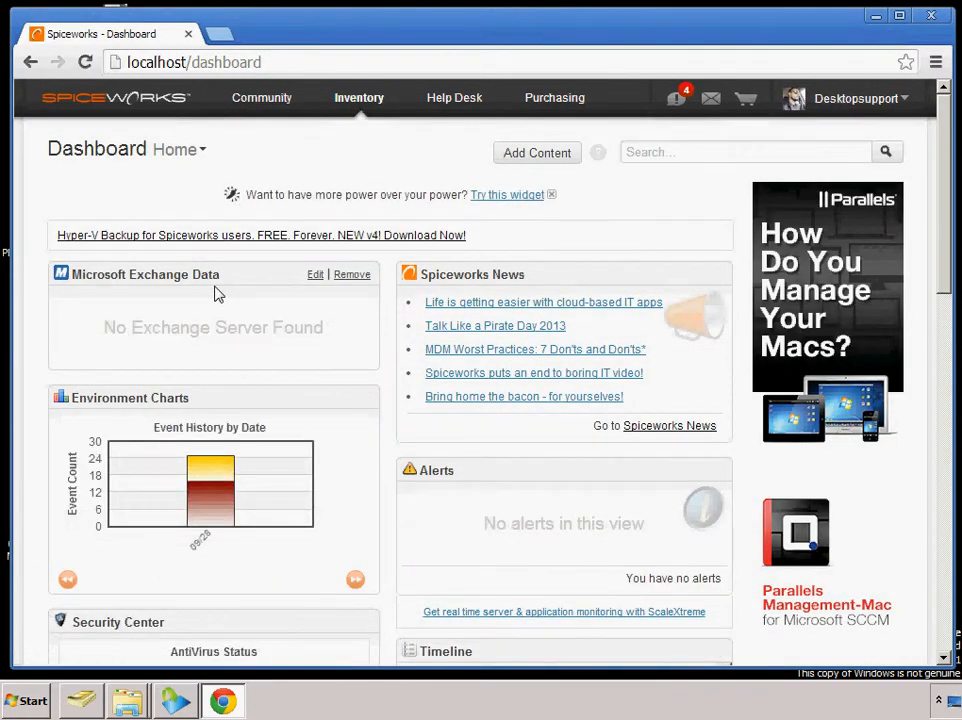
pyautogui.click(355, 580)
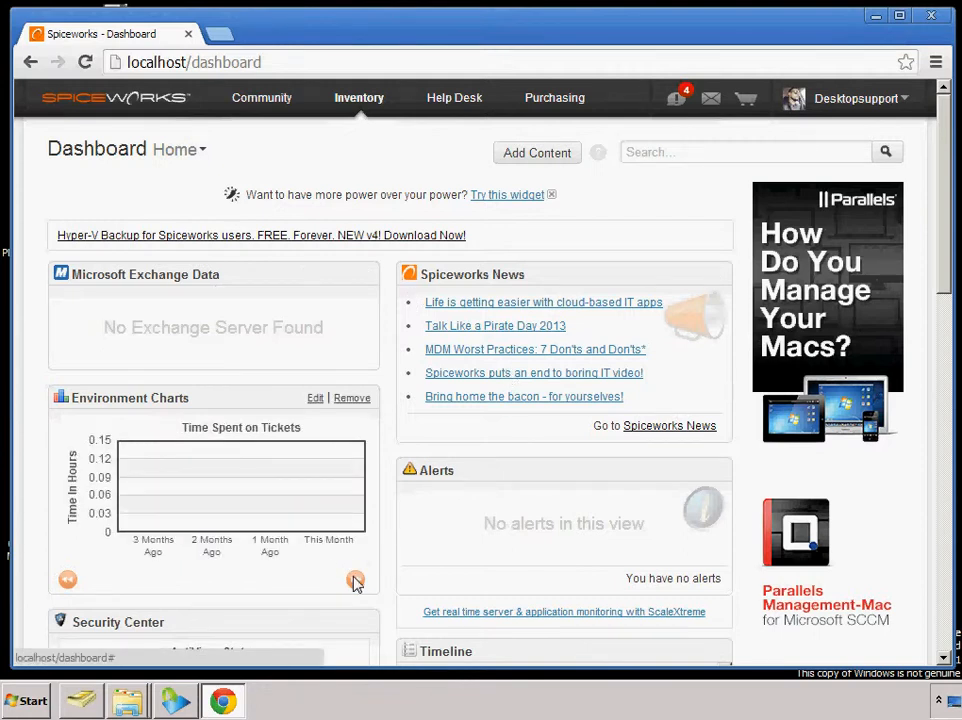
pyautogui.click(355, 580)
pyautogui.click(355, 580)
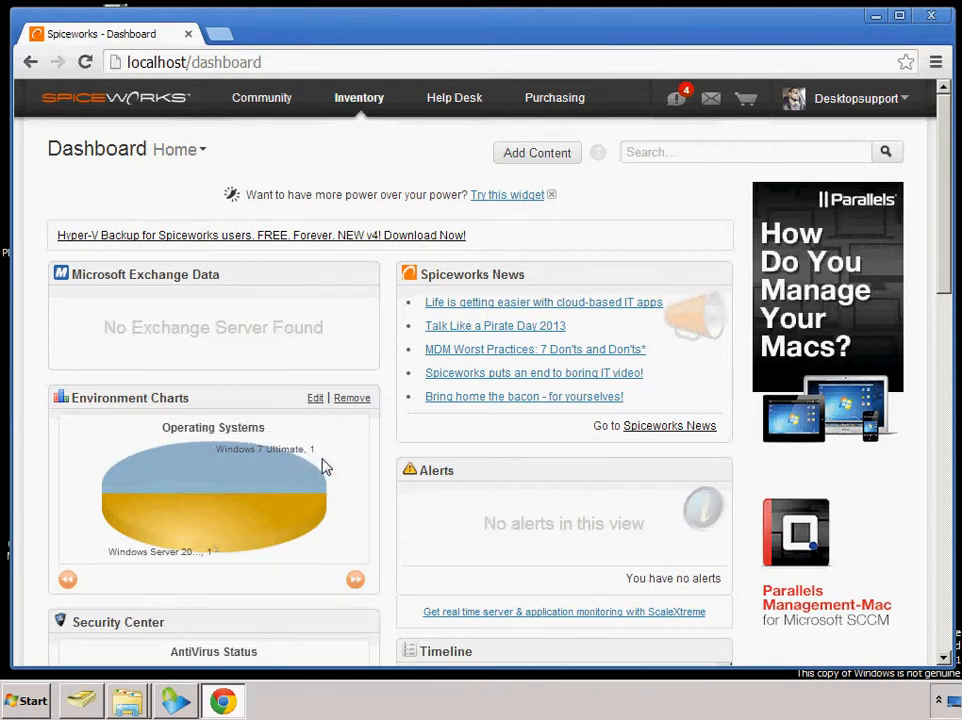
pyautogui.moveTo(155, 487)
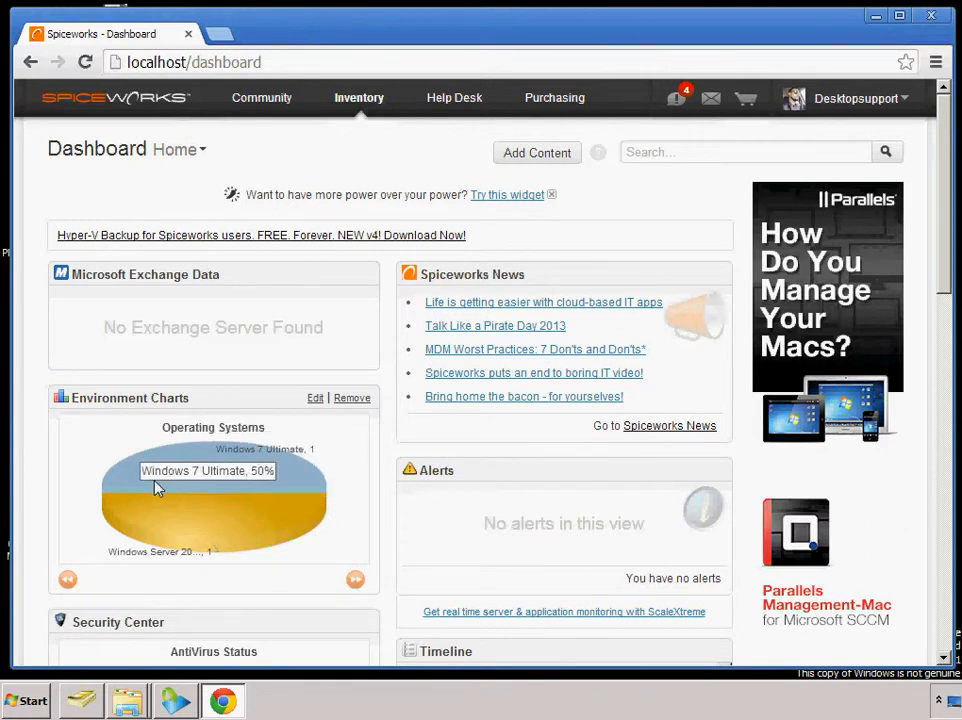
pyautogui.moveTo(287, 522)
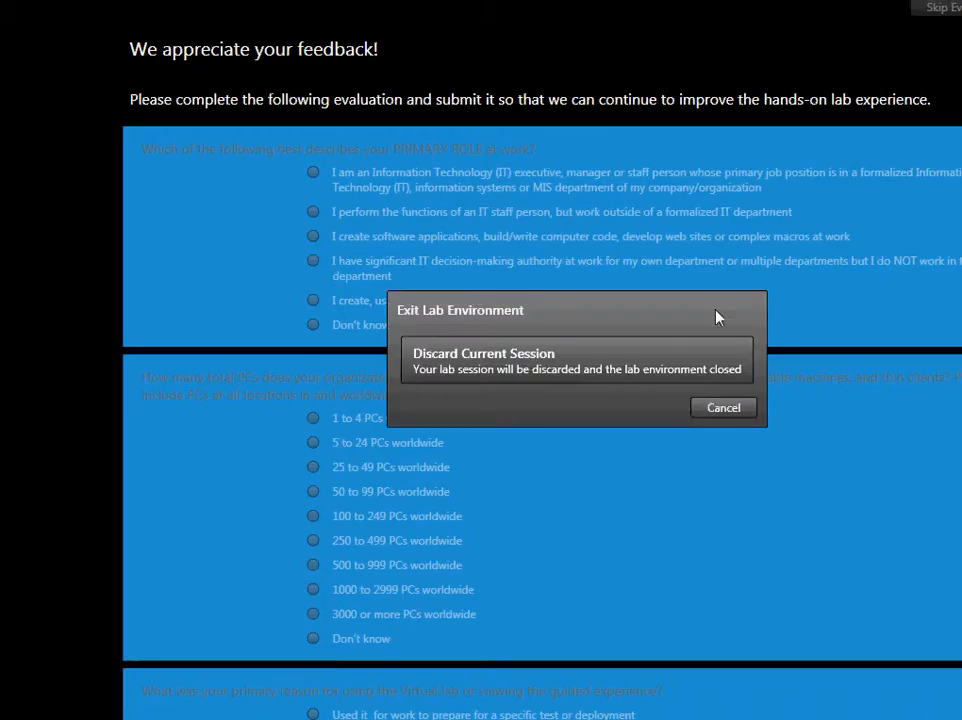
# Exit the lab environment by discarding the current session
pyautogui.click(689, 357)
pyautogui.click(705, 362)
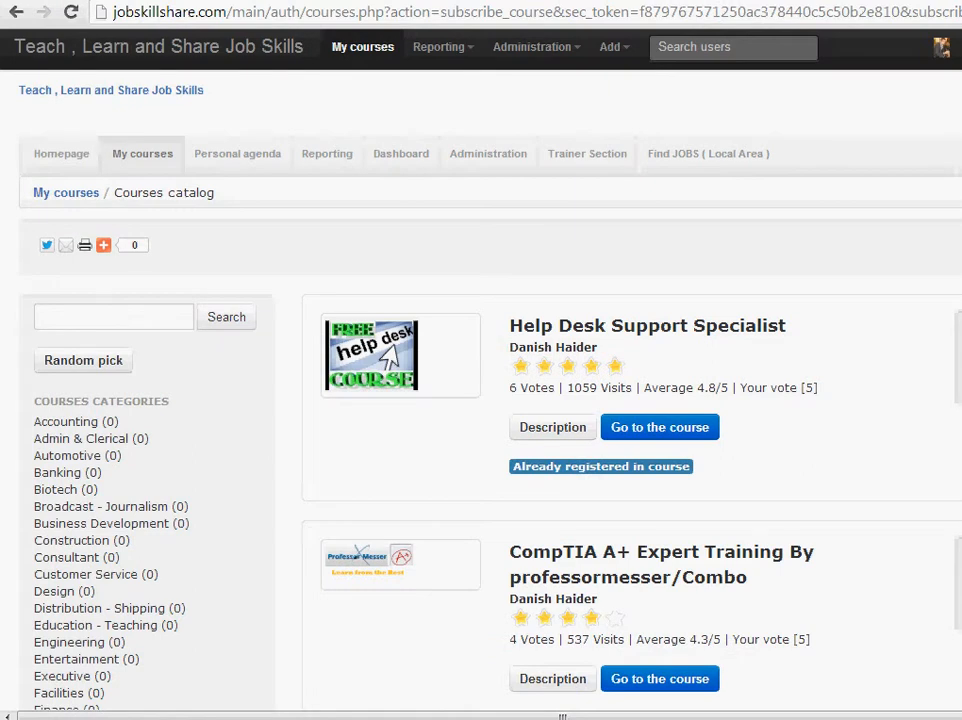
# Look through the courses catalog on the jobskillshare.com website down to the Help Desk Ticketing System Certification course
pyautogui.scroll(-3, 490, 400)
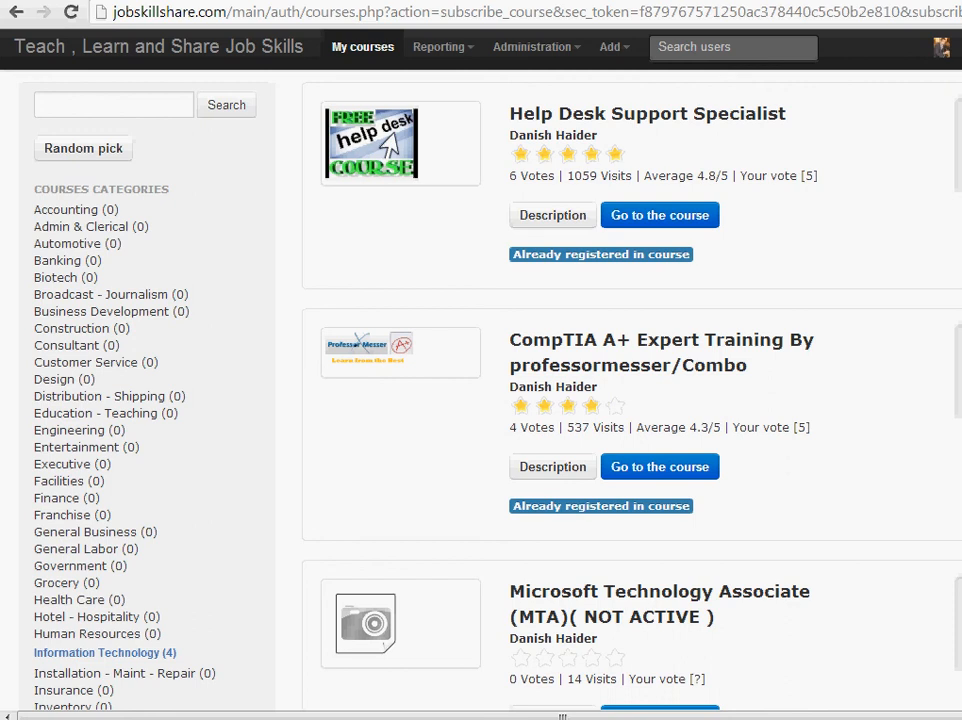
pyautogui.scroll(-3, 620, 400)
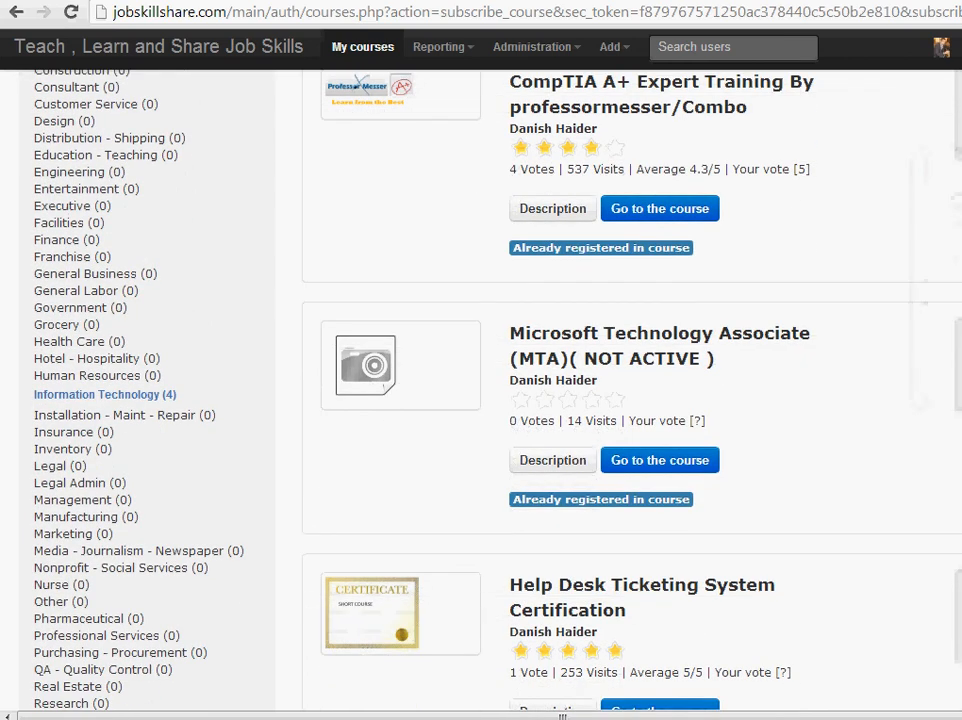